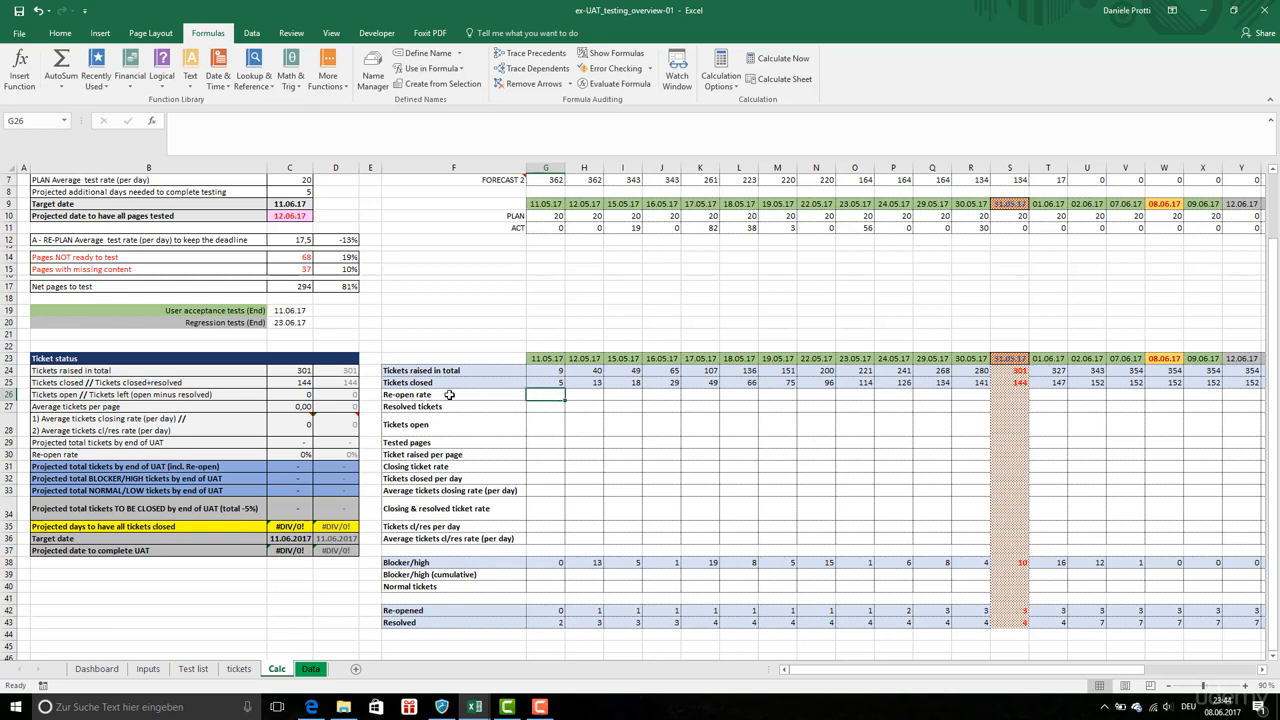
Enter a re-open rate formula in G26 dividing the re-opened tickets in G42 by the tickets raised in G24
click(555, 370)
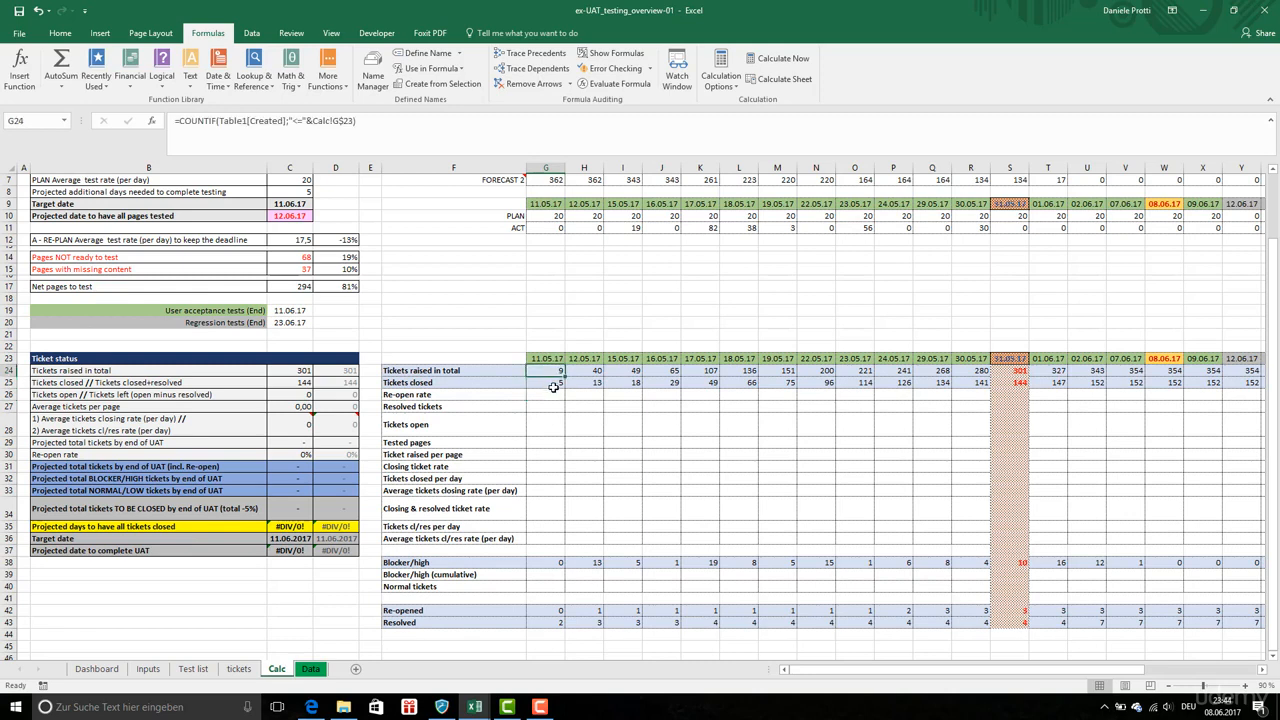
click(560, 383)
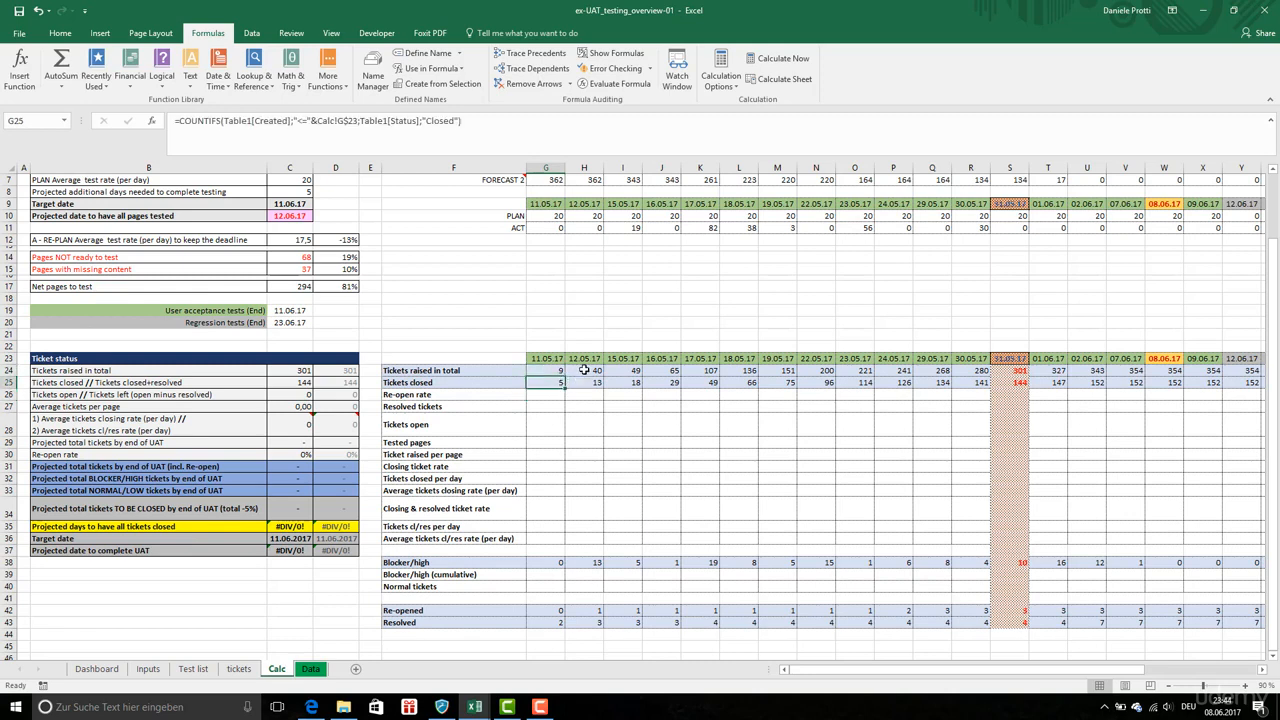
click(584, 370)
click(584, 385)
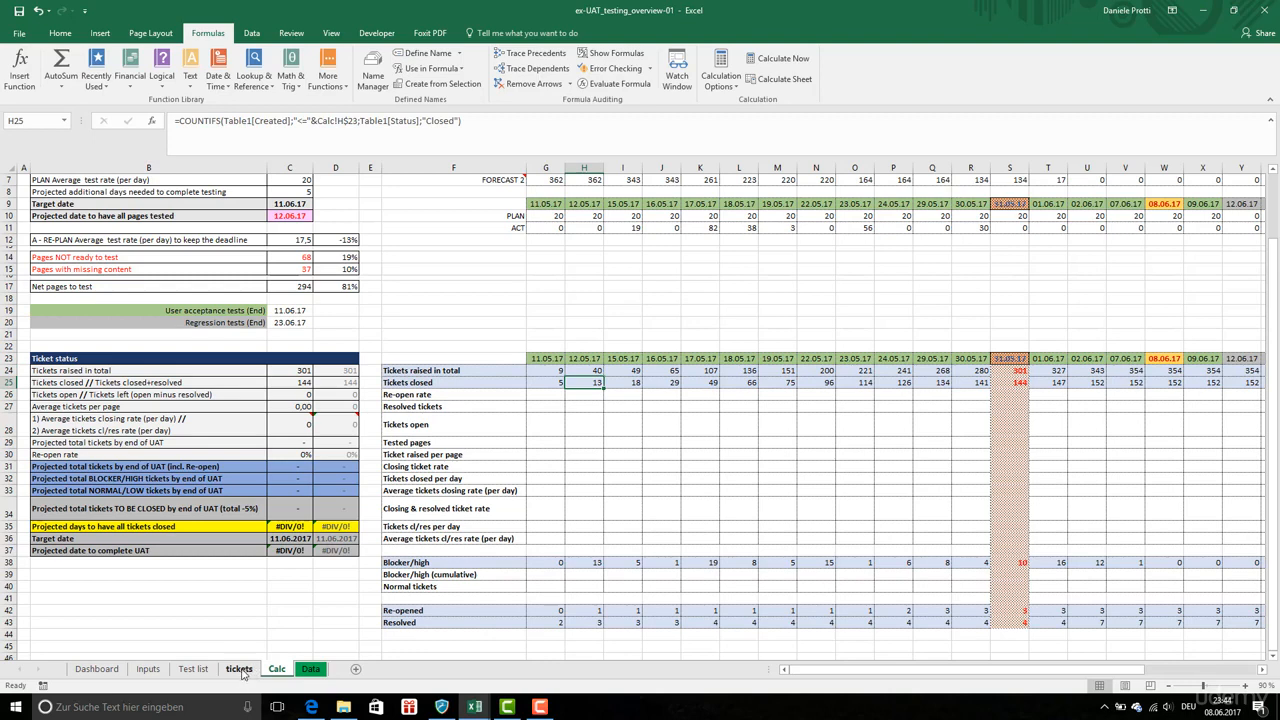
click(537, 396)
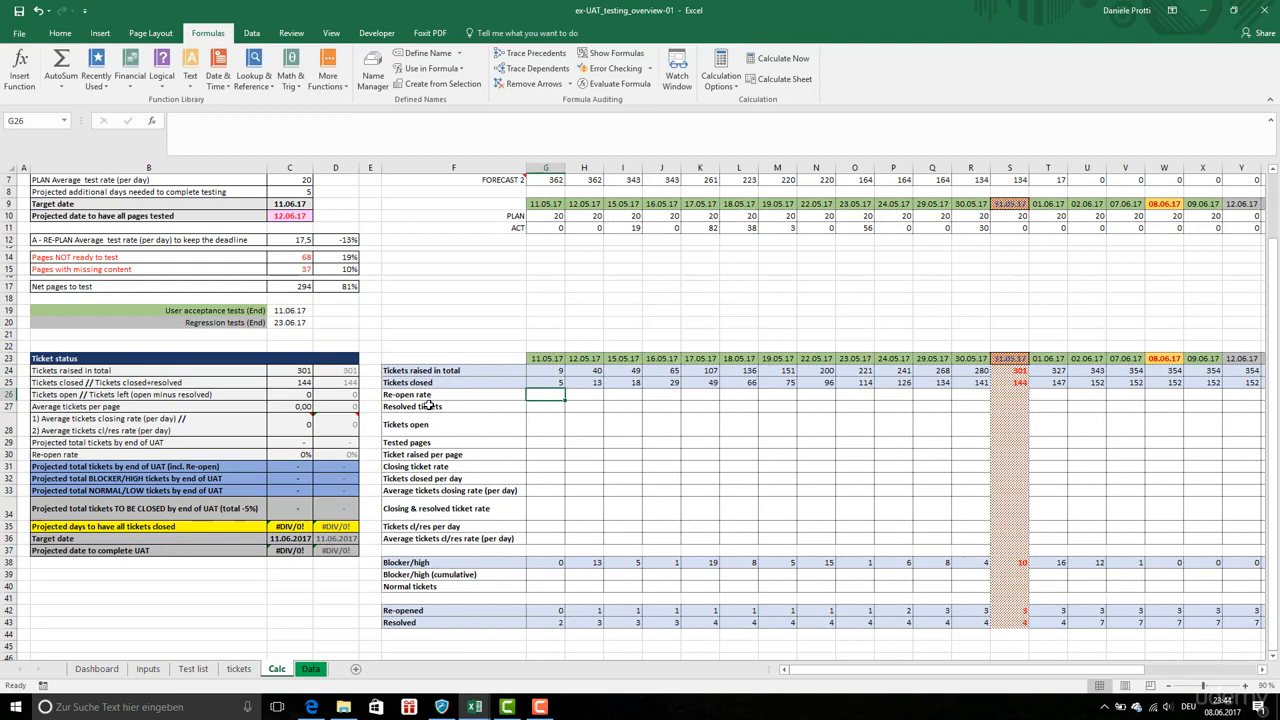
text(=)
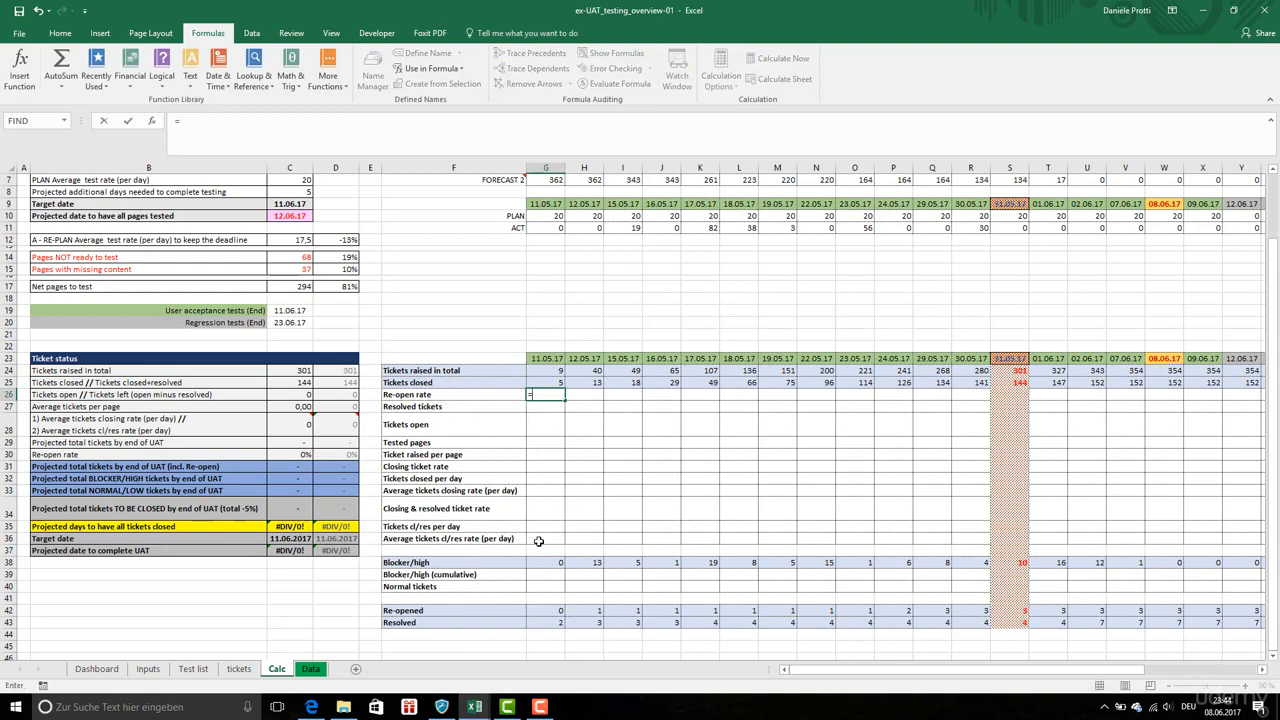
click(552, 610)
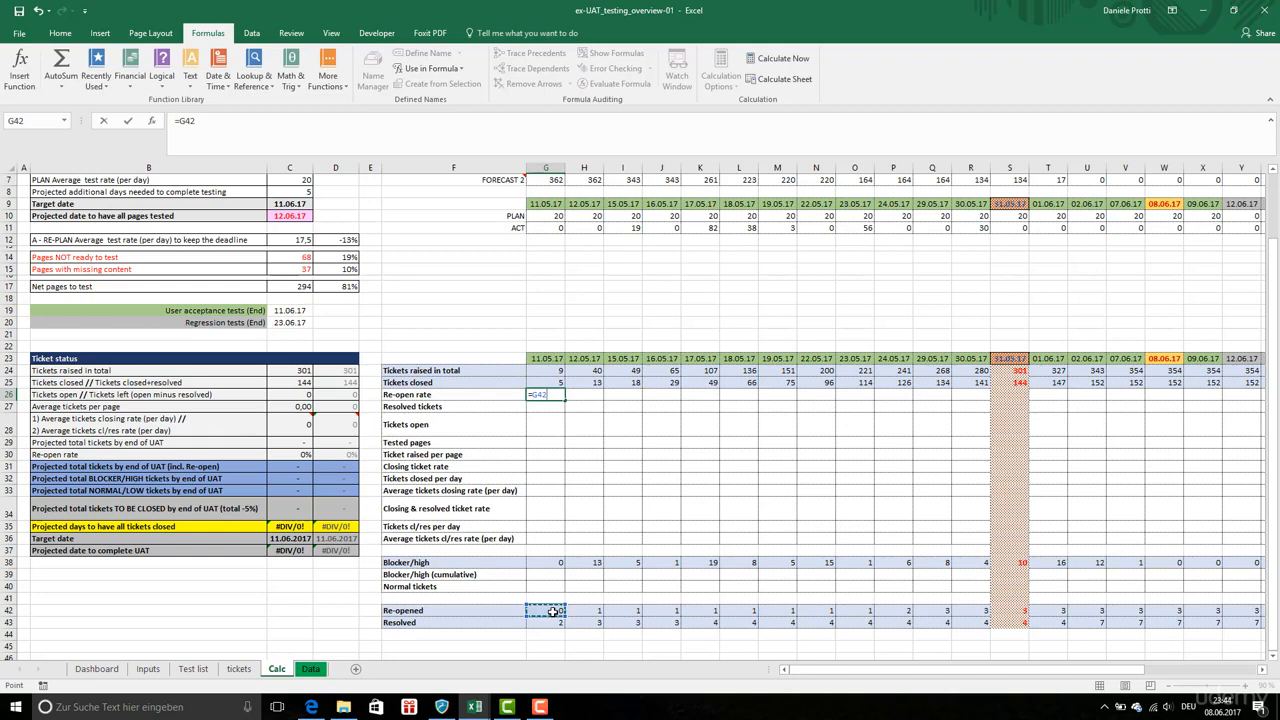
text(/)
click(557, 373)
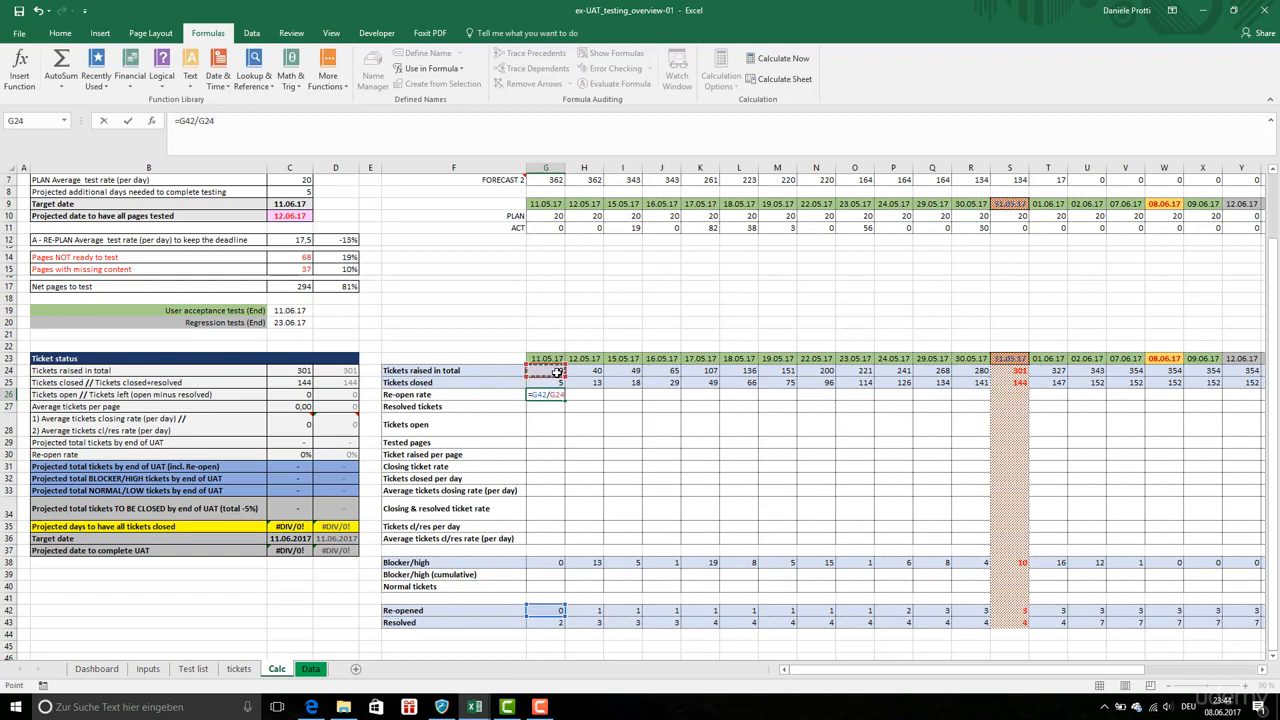
key(Return)
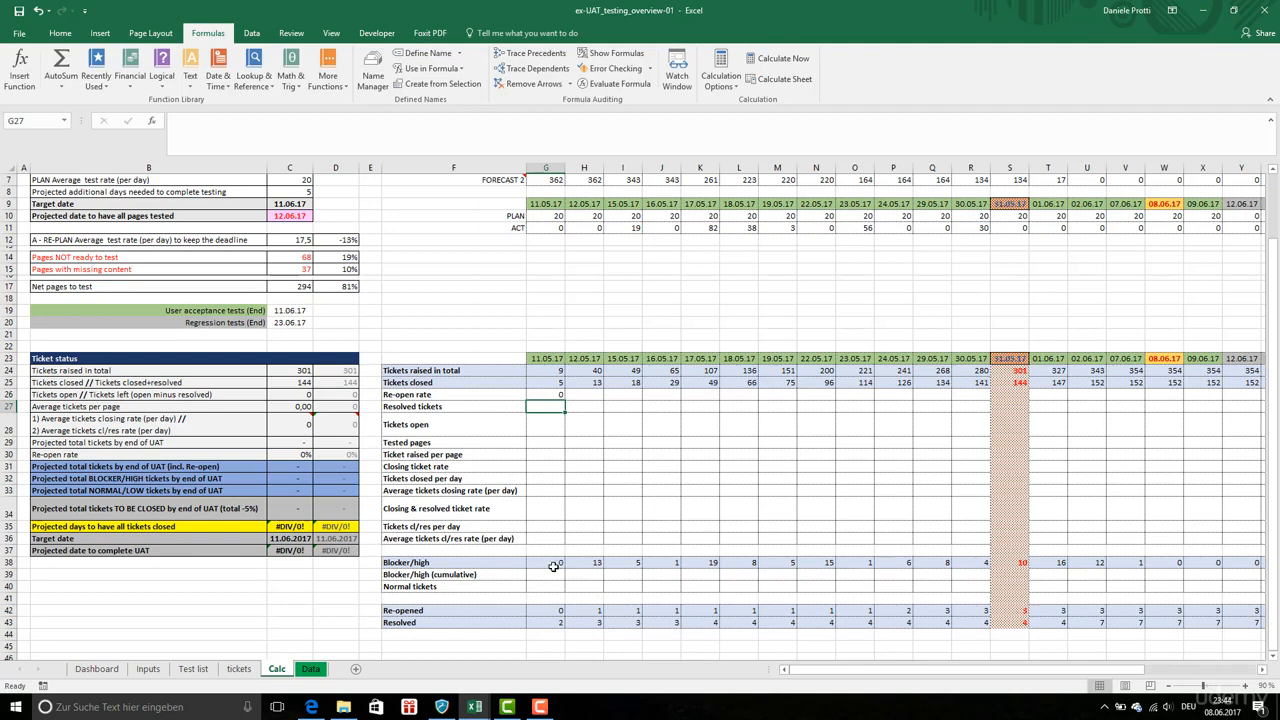
Wrap the G26 formula in IF so it returns G42/G24 when G24 is greater than 0, otherwise 0
click(541, 373)
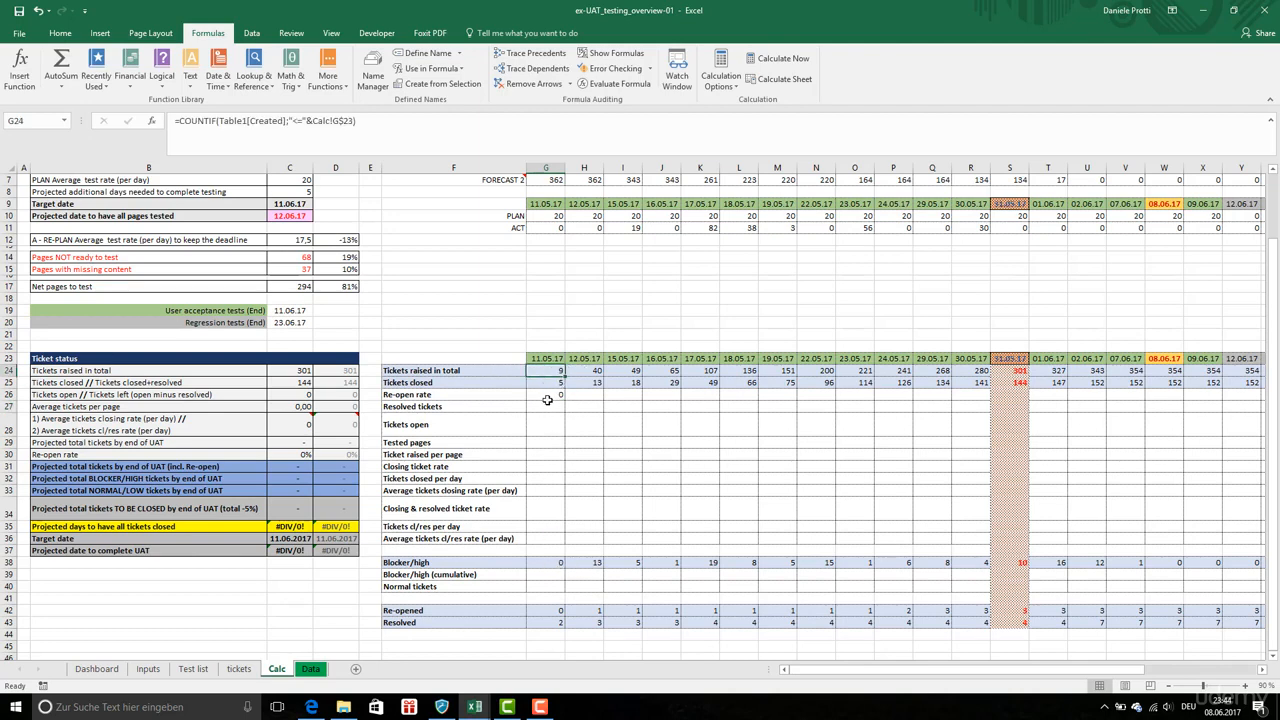
click(547, 397)
click(184, 119)
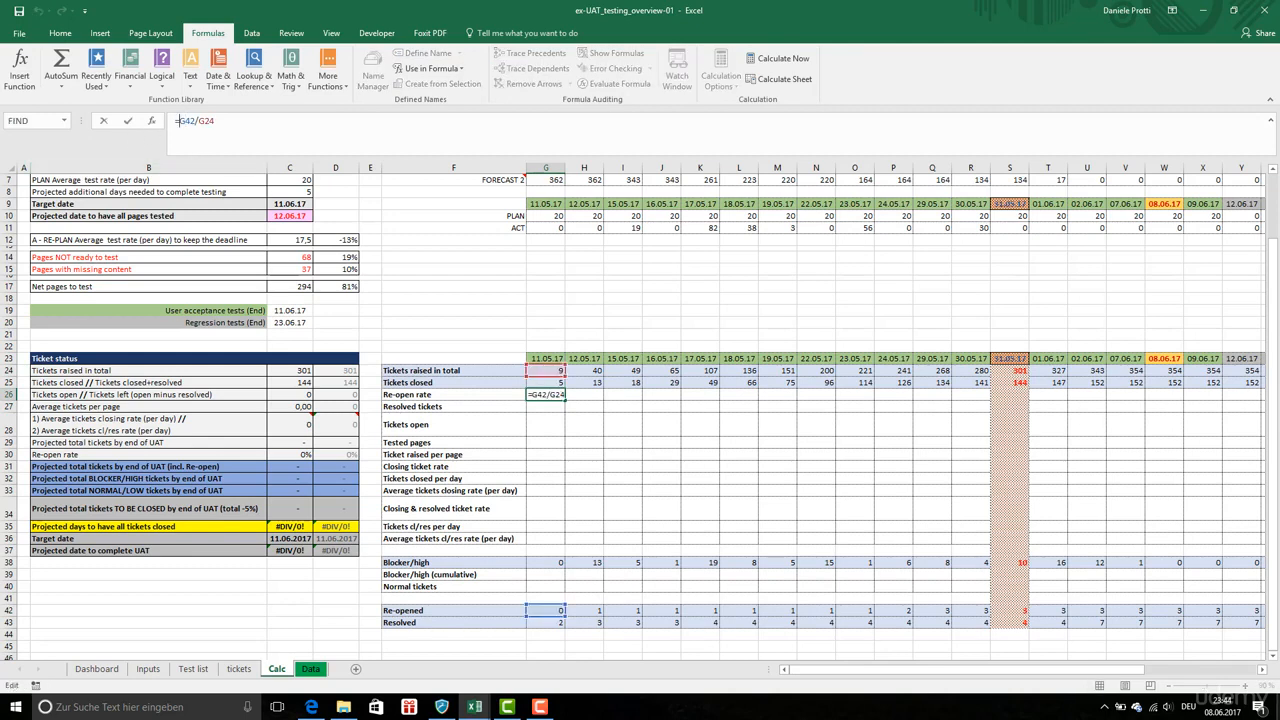
text(IF()
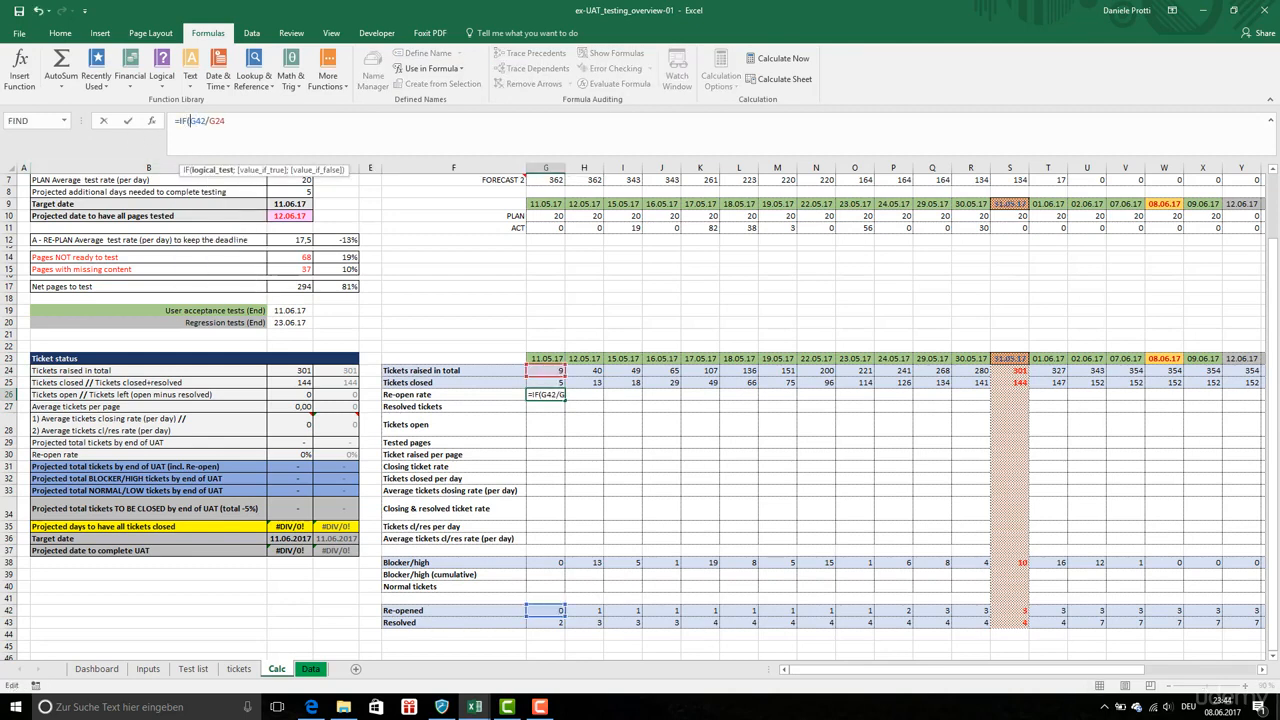
text(G)
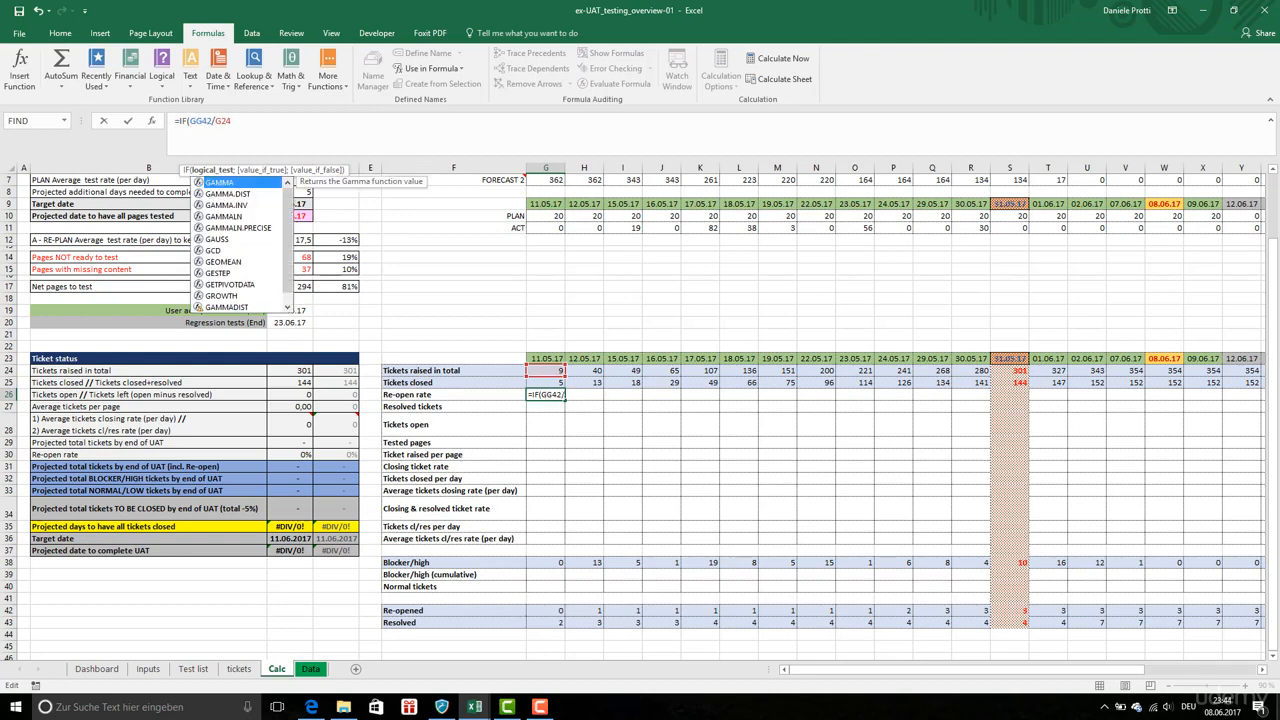
text(24)
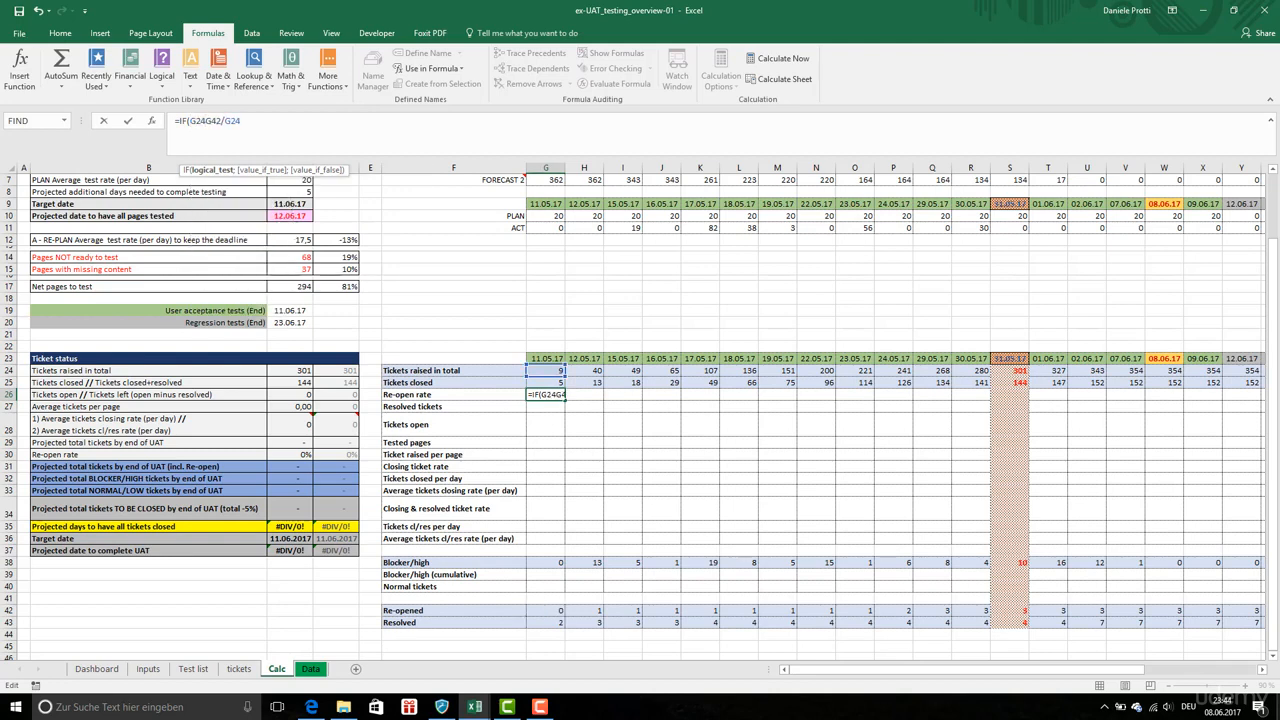
text(>0;)
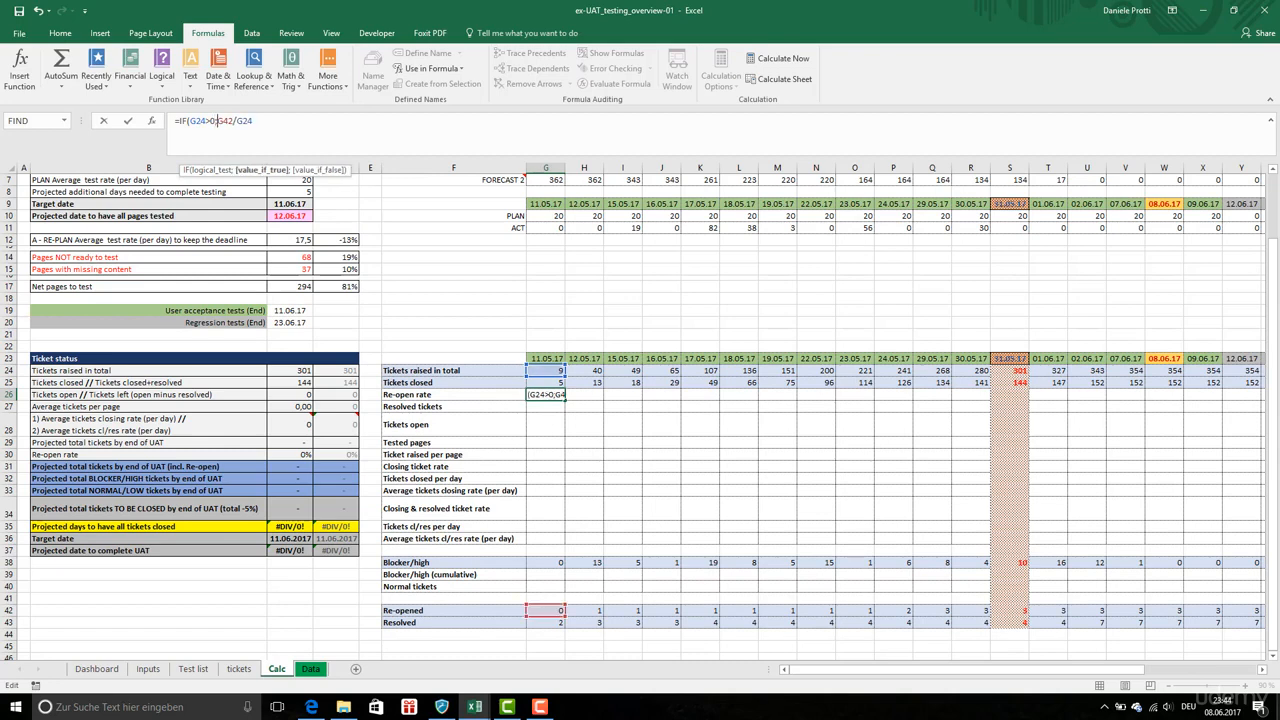
click(272, 124)
text(;0))
key(Return)
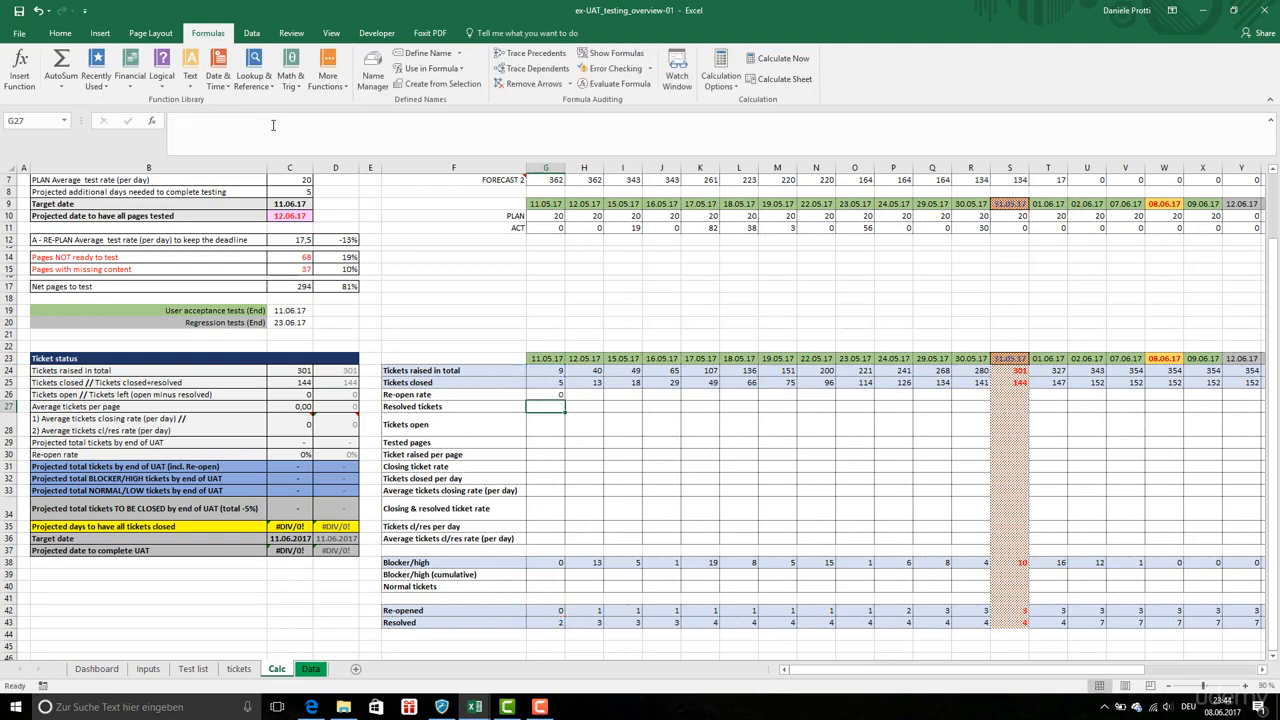
Try entering the re-open rate formula H42/H24 in H26 and undo an accidental entry in H24
click(561, 396)
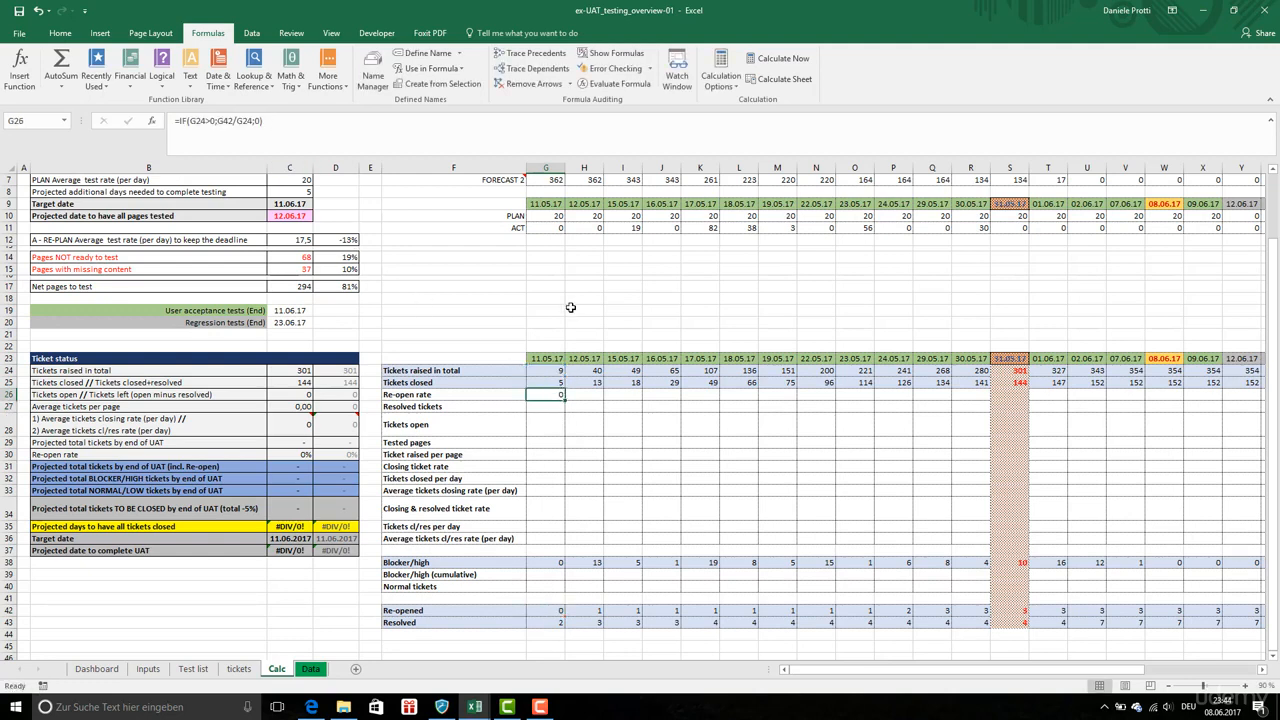
click(557, 325)
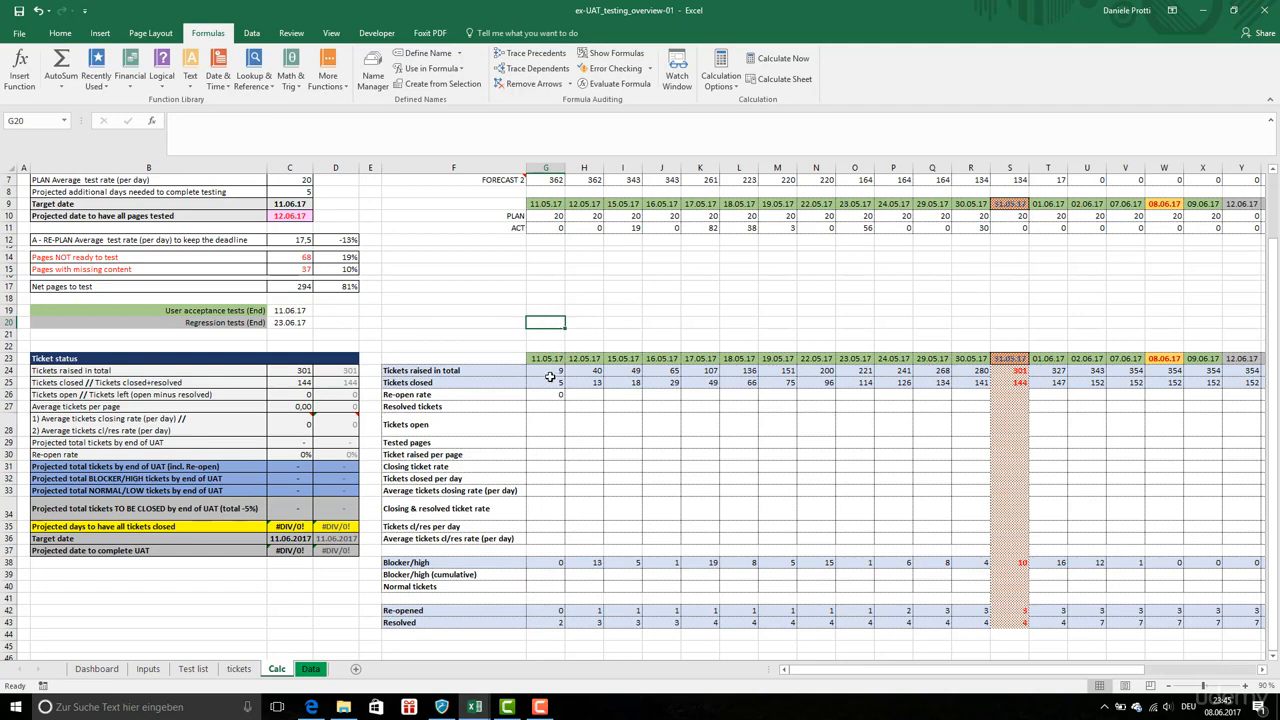
click(550, 374)
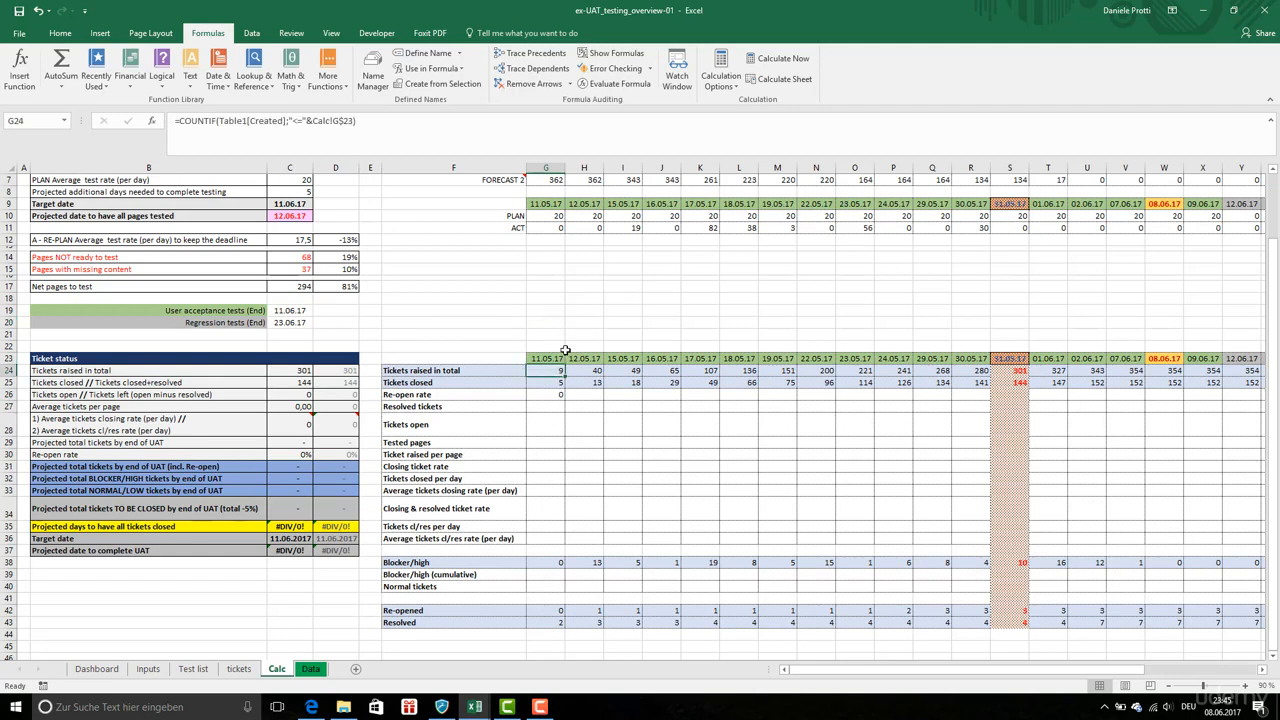
click(556, 395)
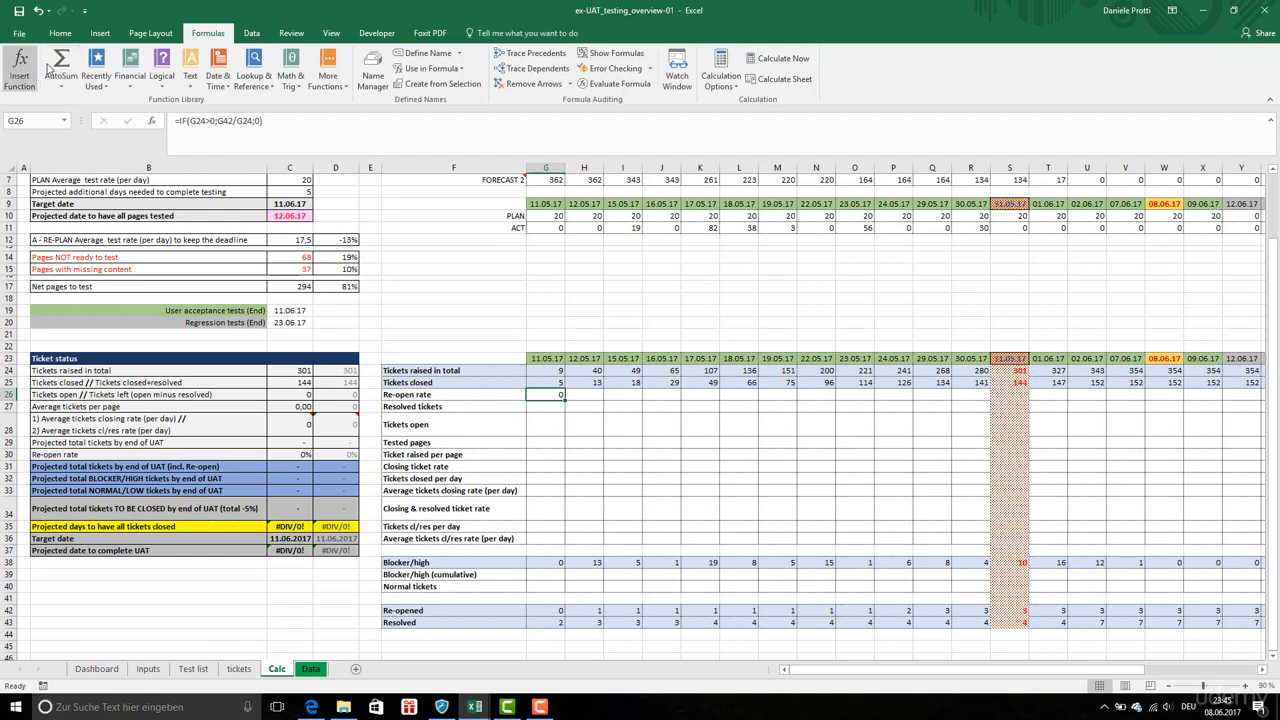
click(573, 394)
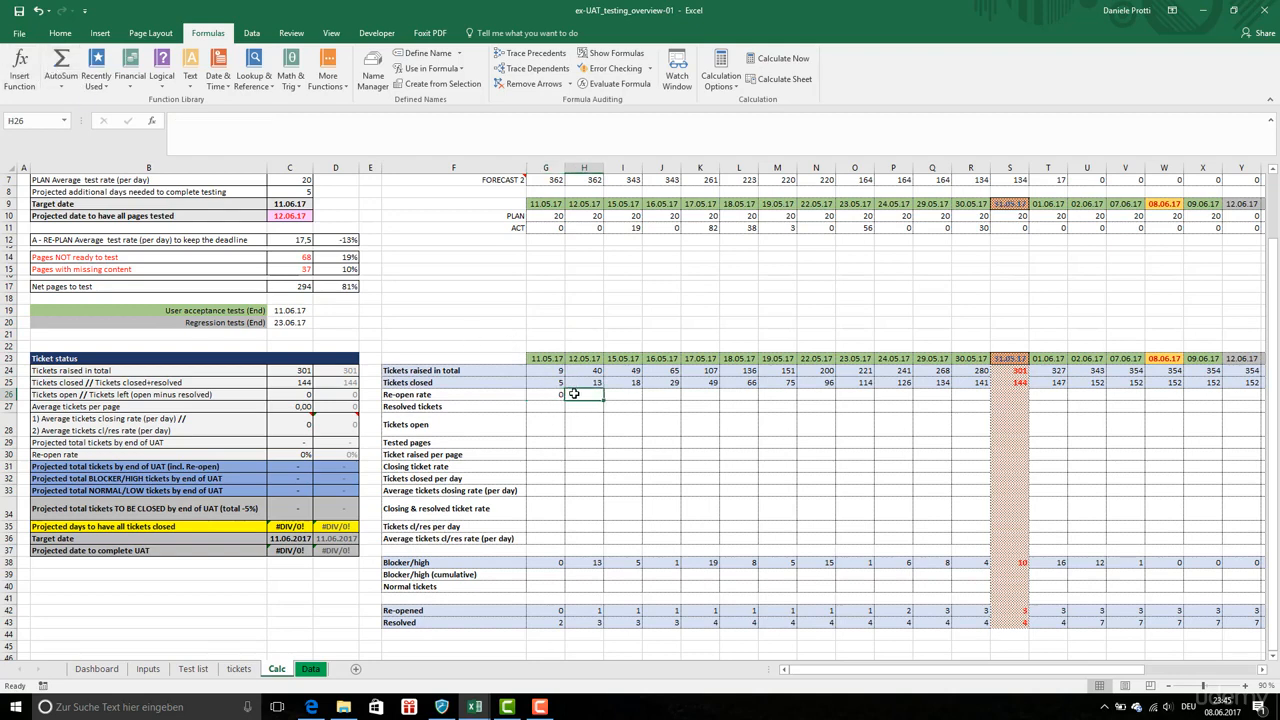
text(=)
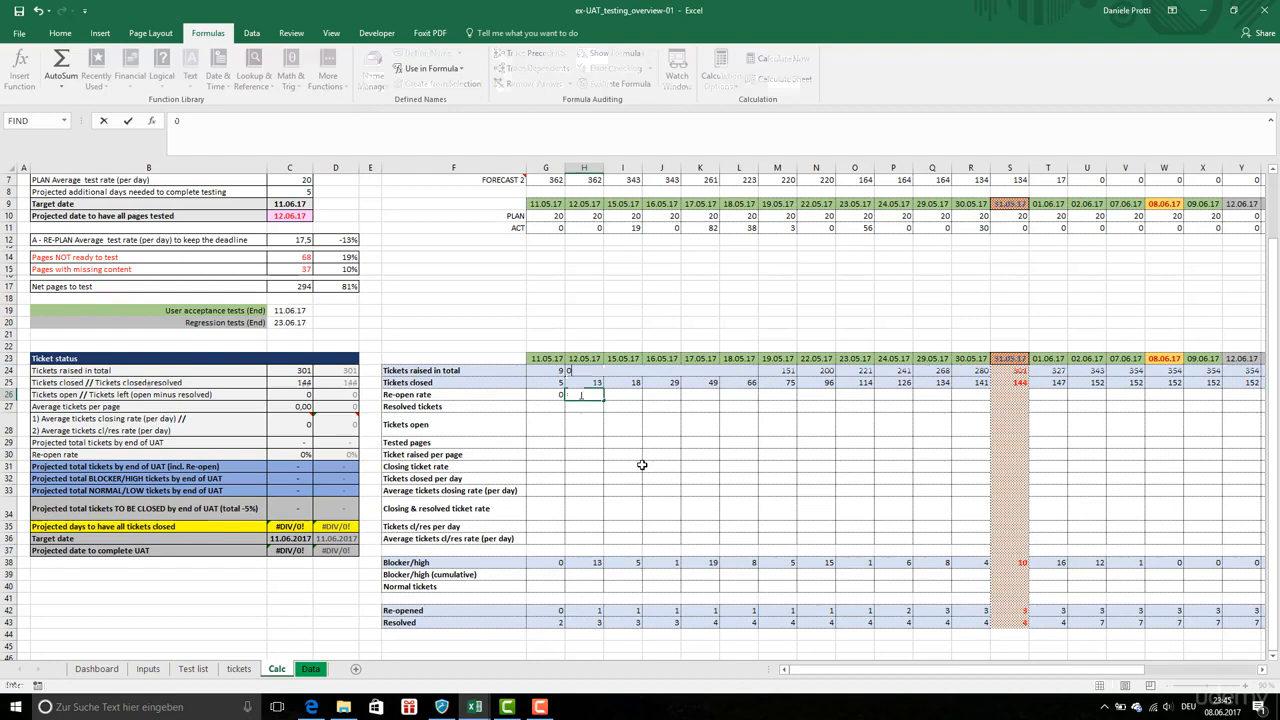
click(634, 446)
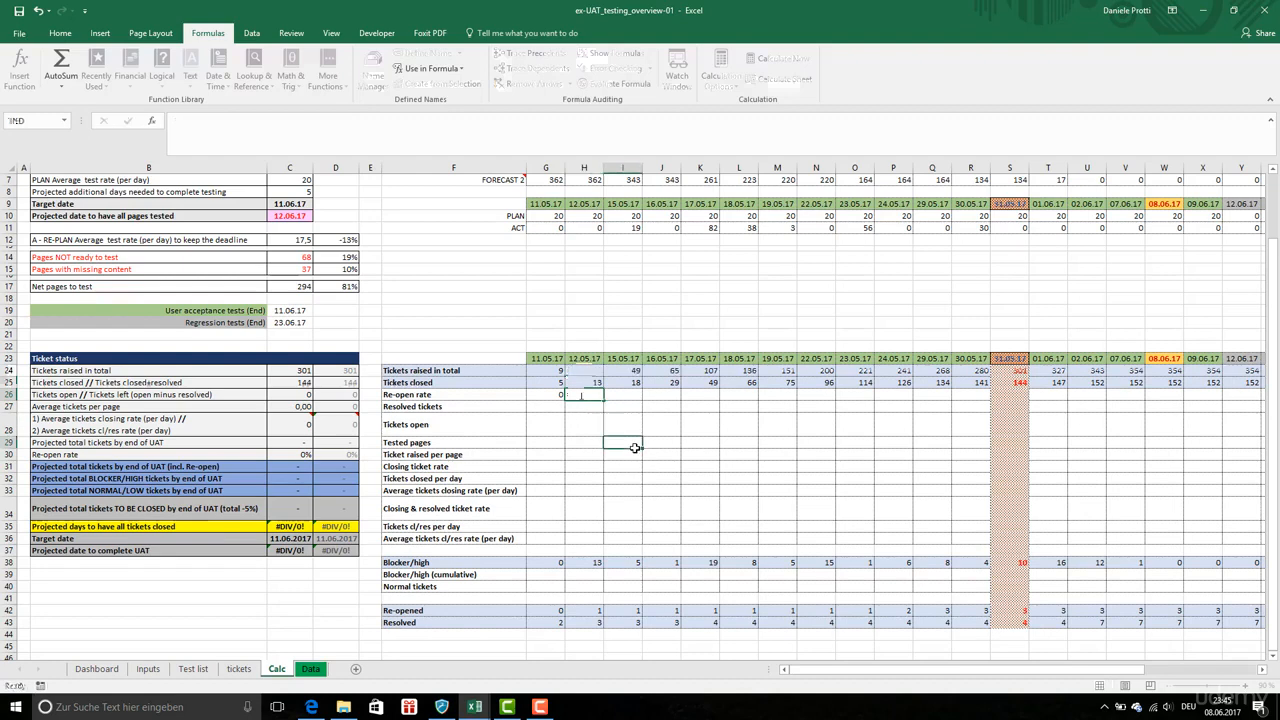
click(585, 396)
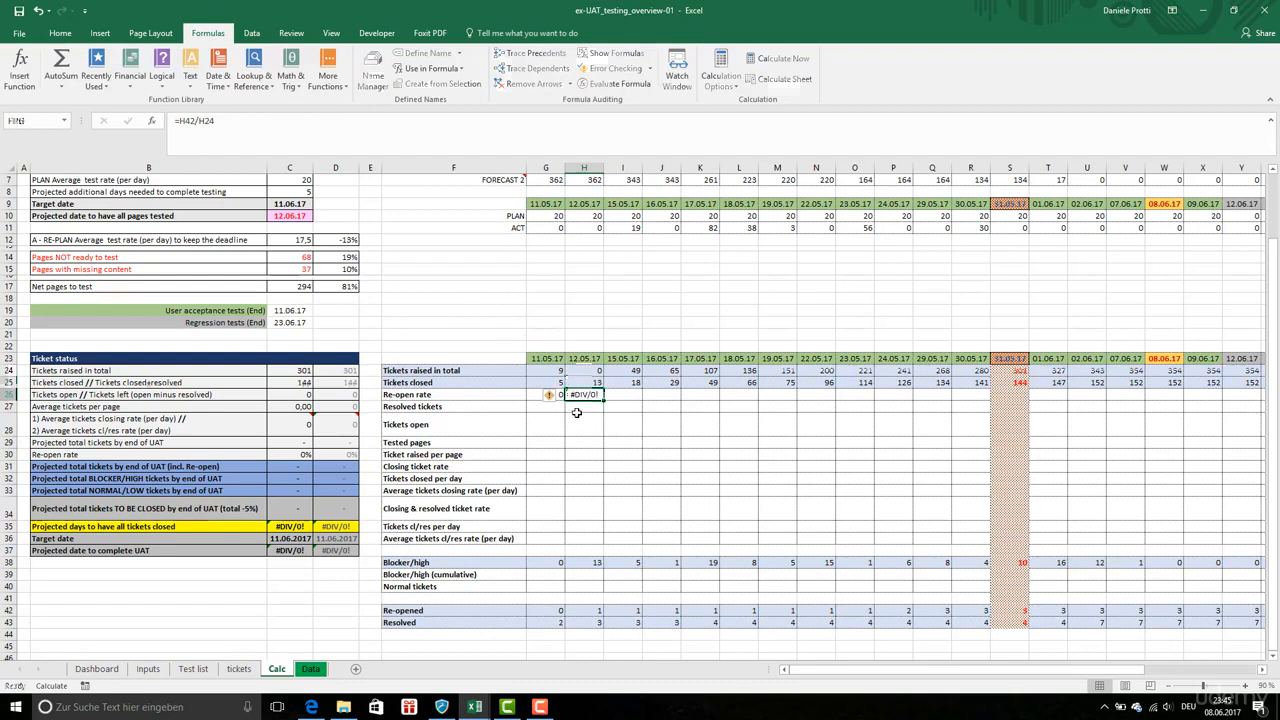
click(38, 12)
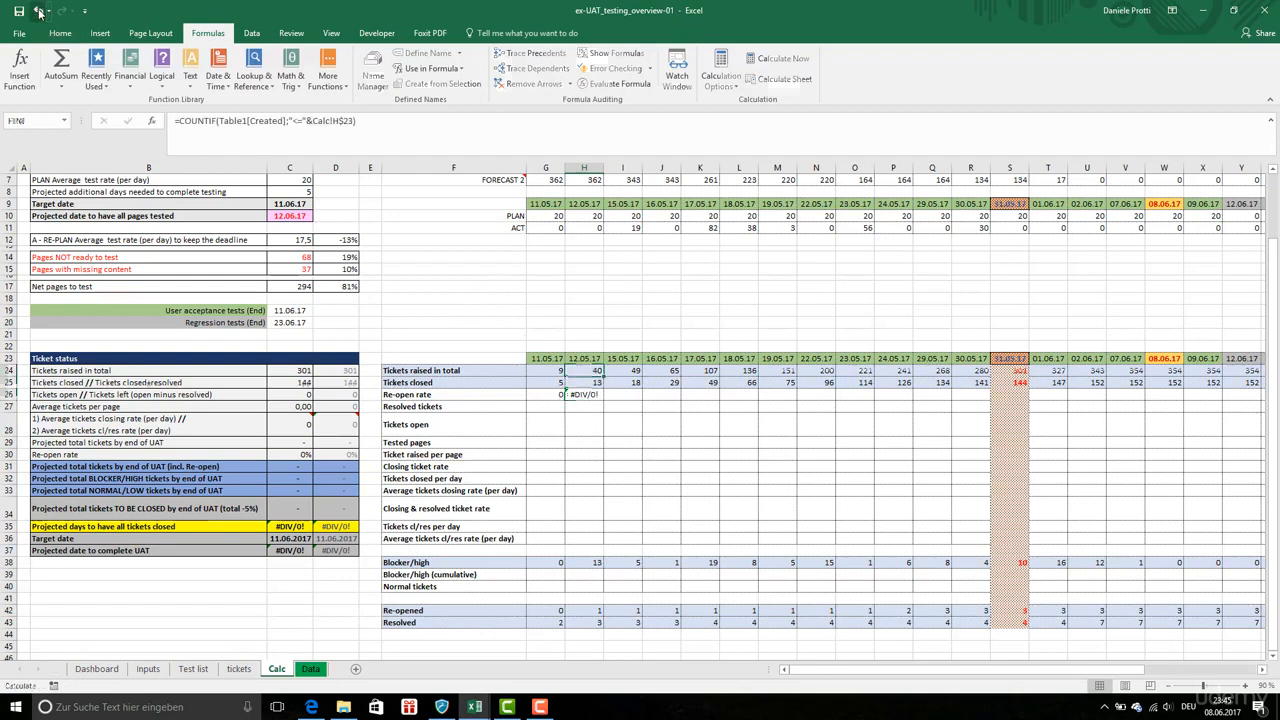
Copy the G26 re-open rate formula and paste it across row 26 through column AH
click(560, 395)
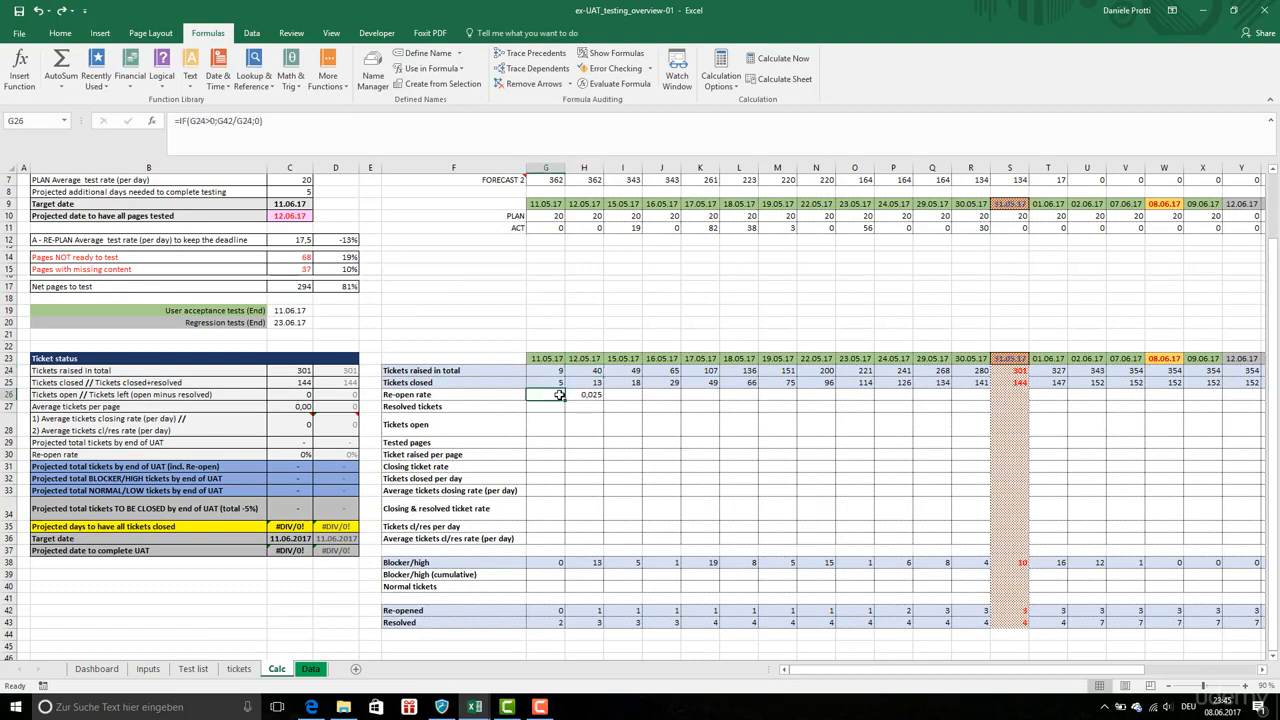
right_click(560, 395)
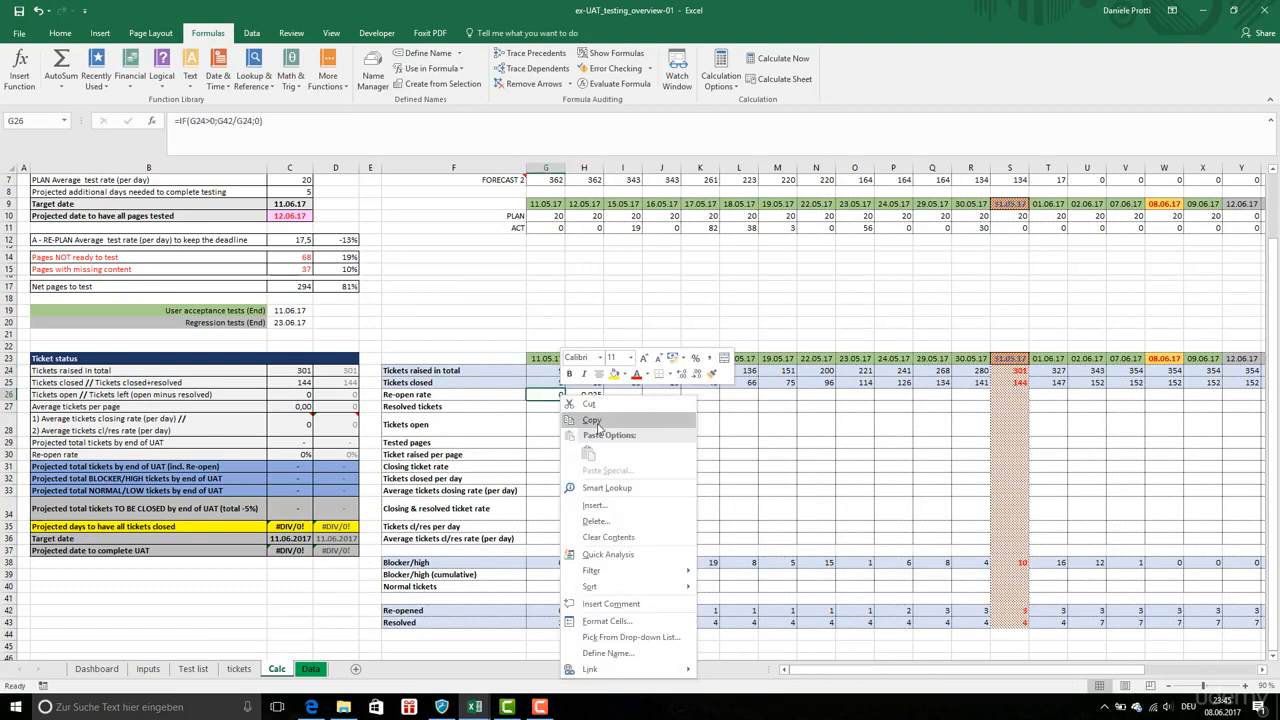
click(596, 423)
drag(560, 395, 1090, 398)
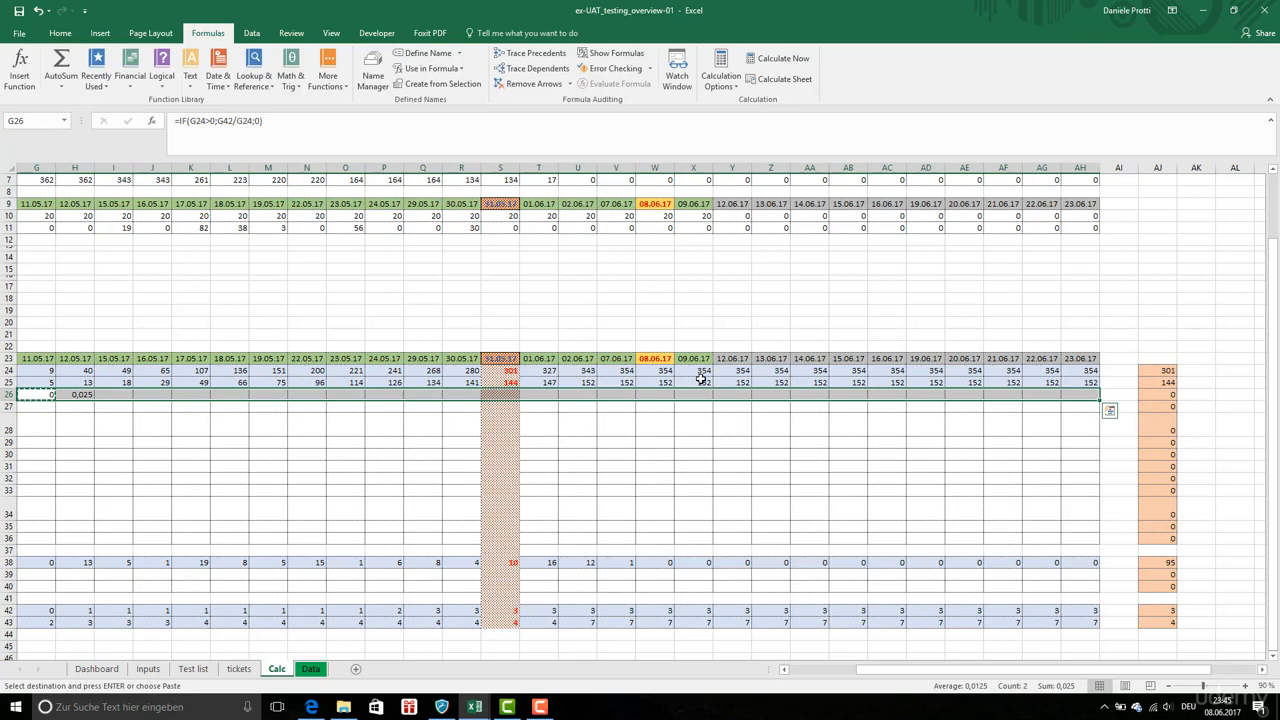
key(ctrl+v)
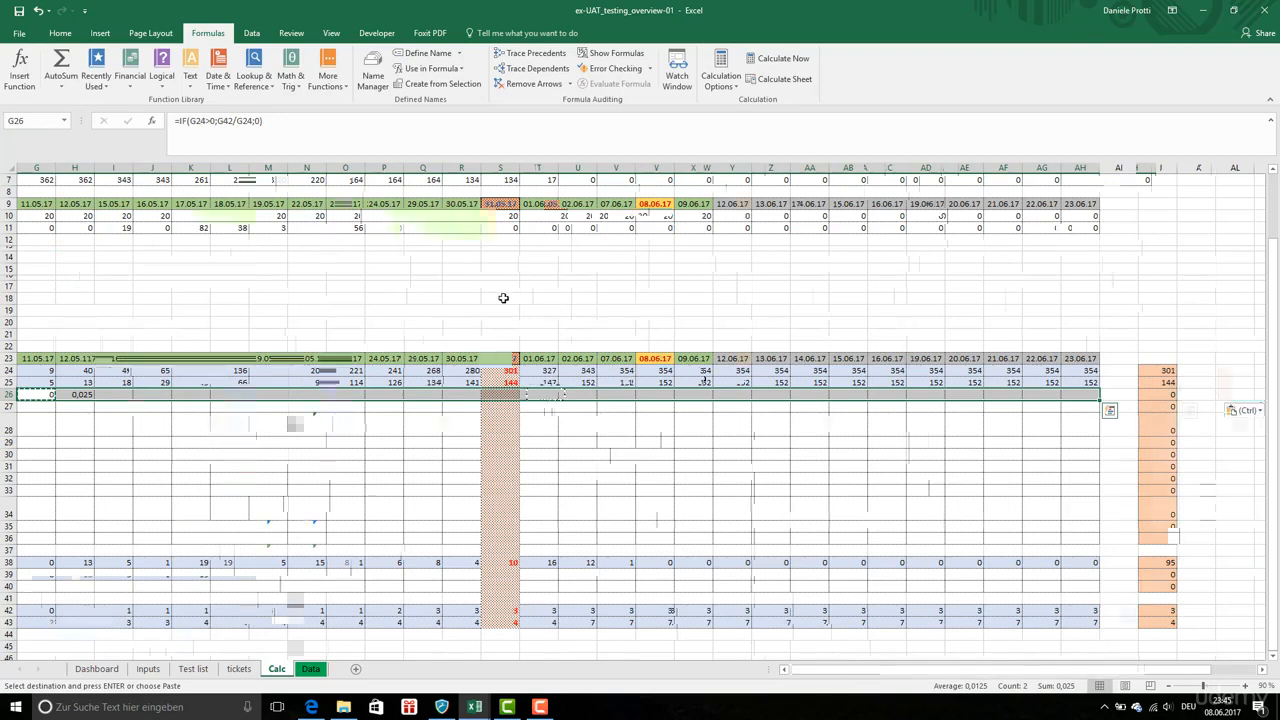
Format the pasted re-open rate cells in row 26 as Number with 0 decimal places
click(60, 33)
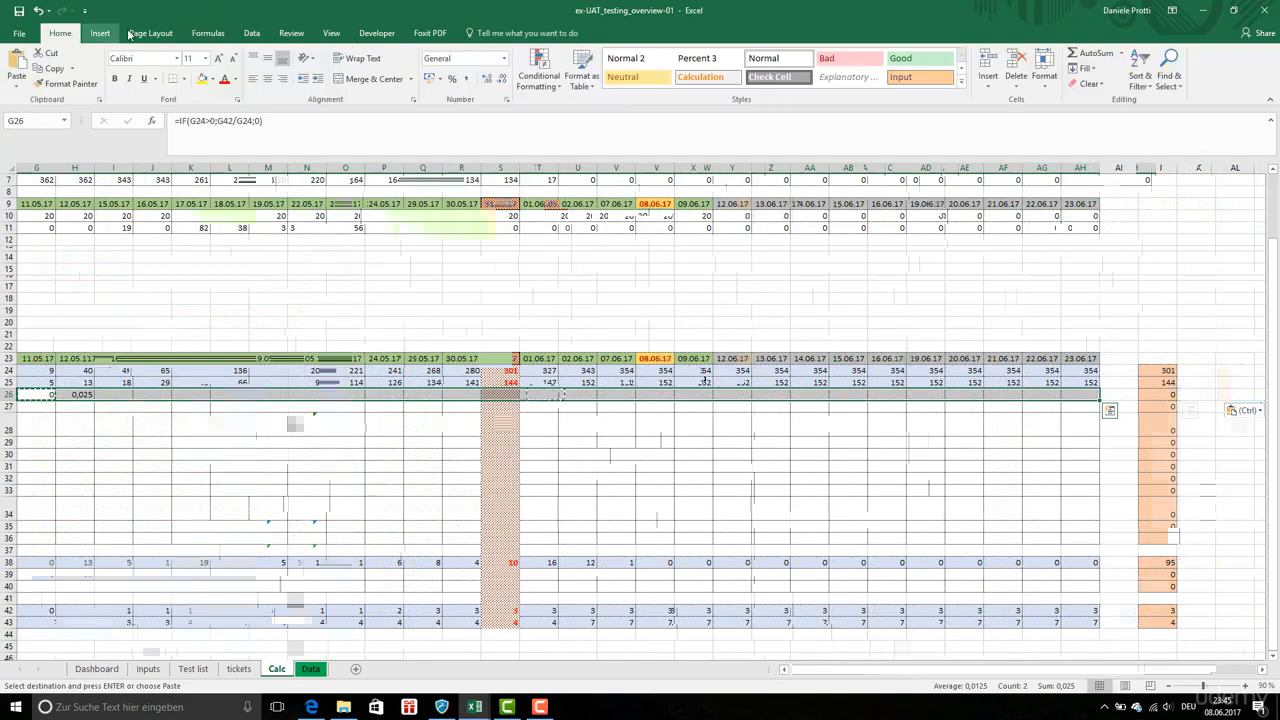
right_click(644, 394)
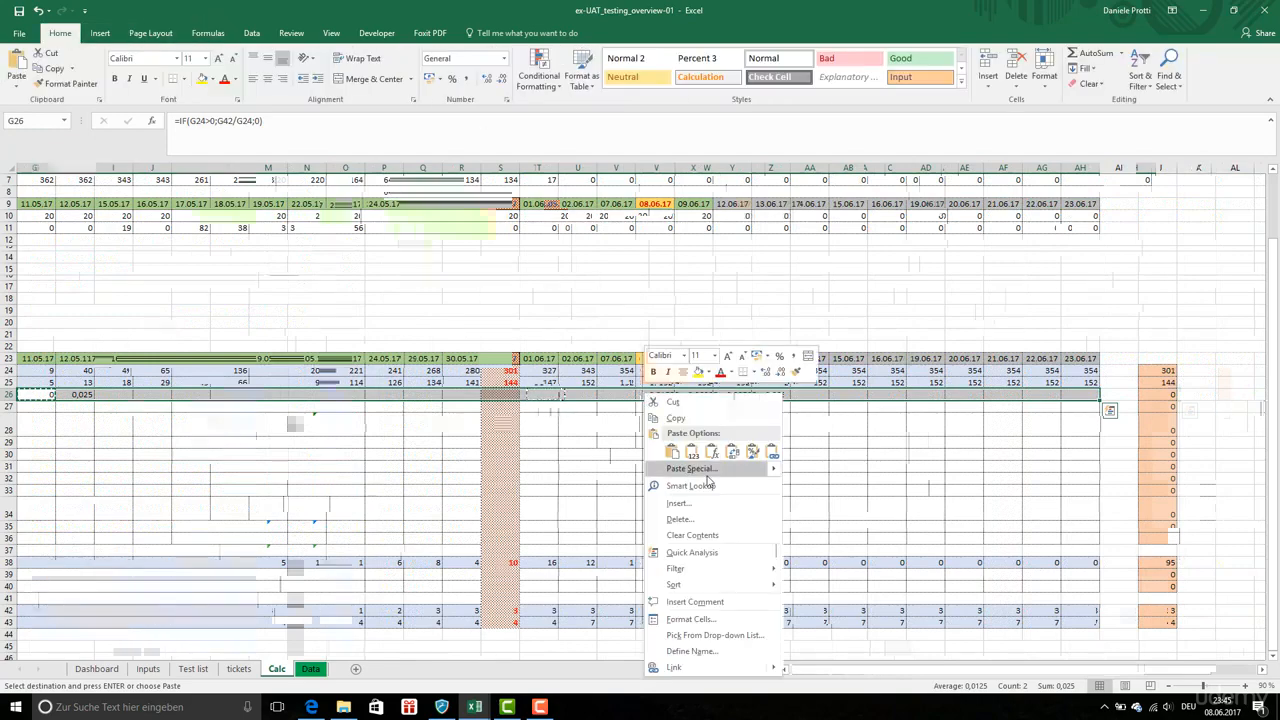
click(705, 620)
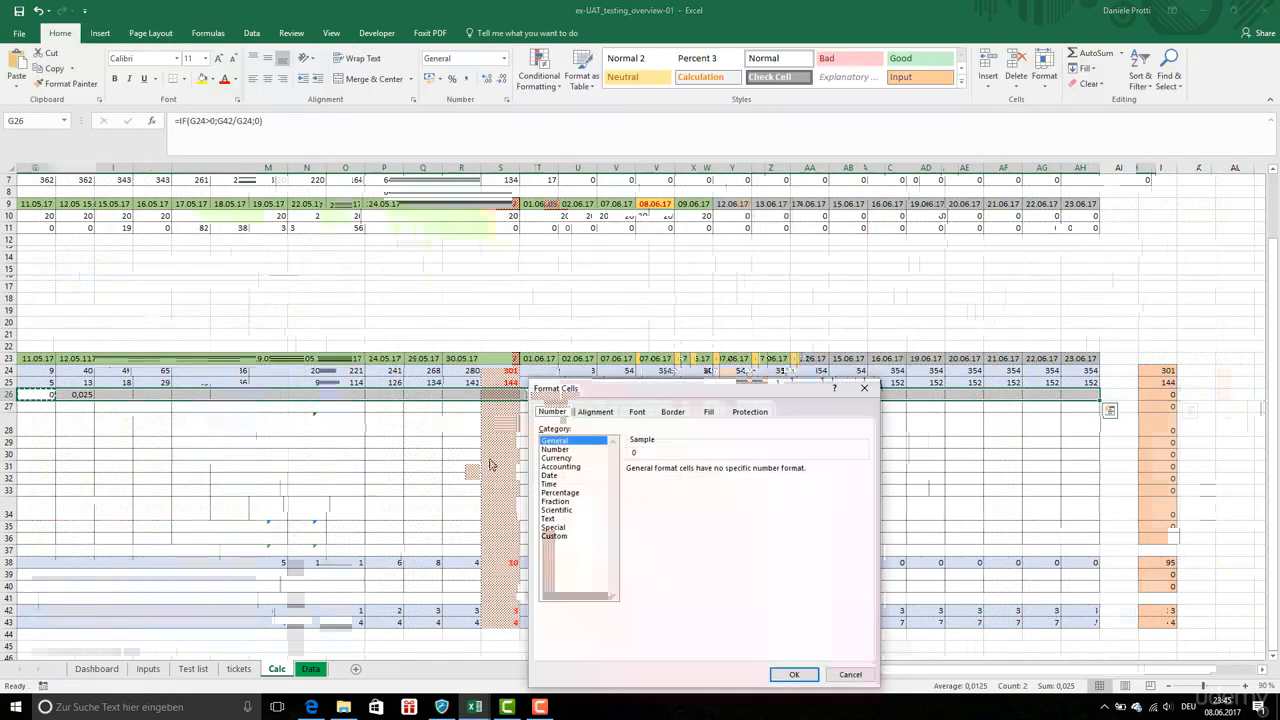
click(573, 451)
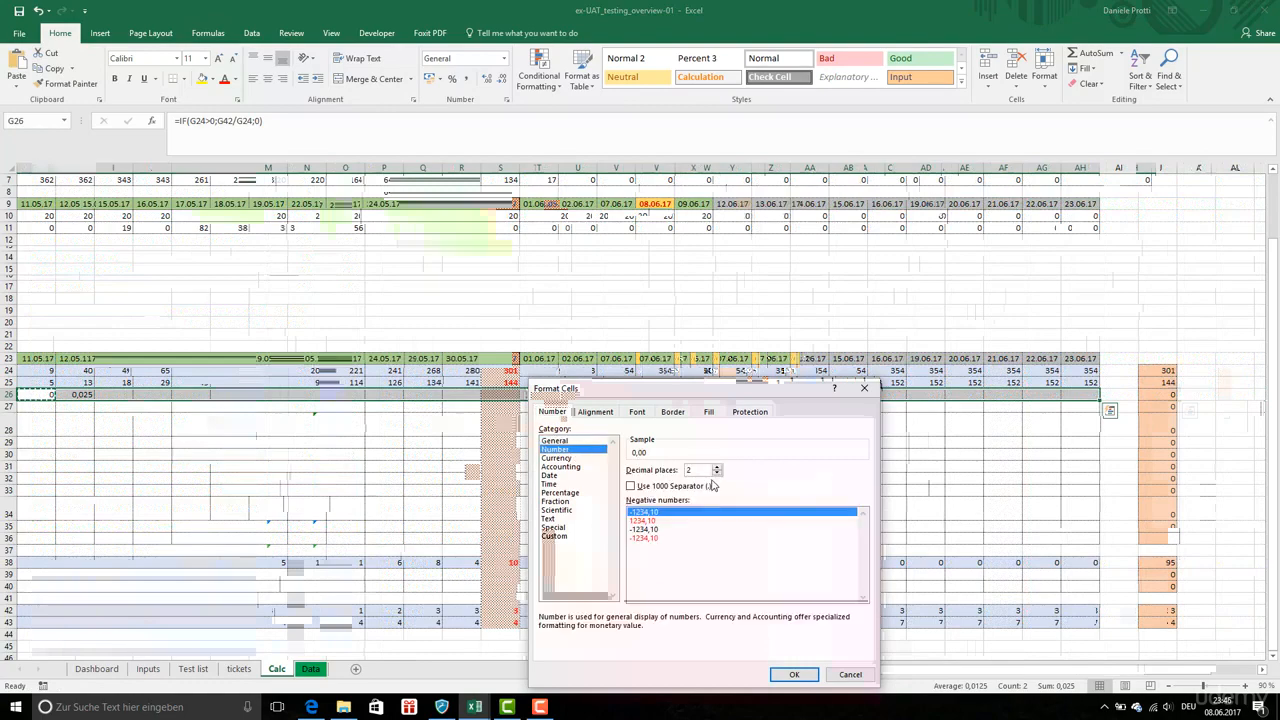
click(794, 674)
Enter a formula in G27 that references the resolved tickets value in G43
click(530, 406)
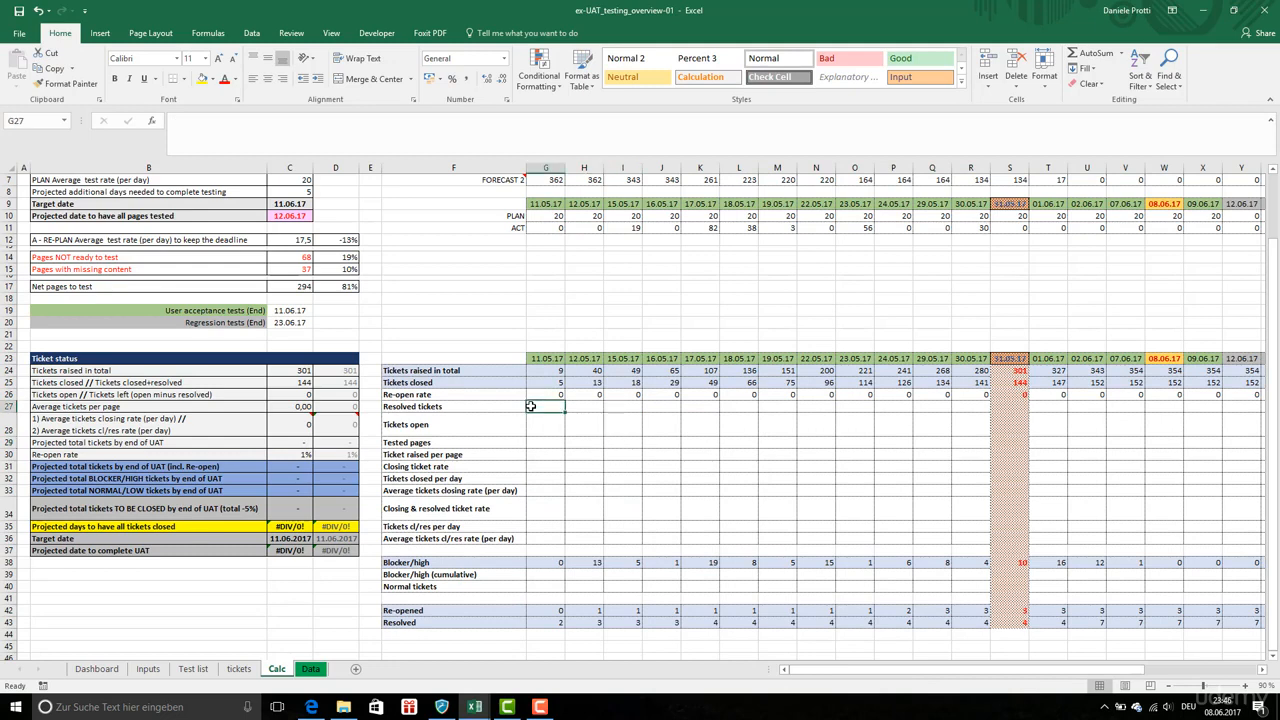
text(=)
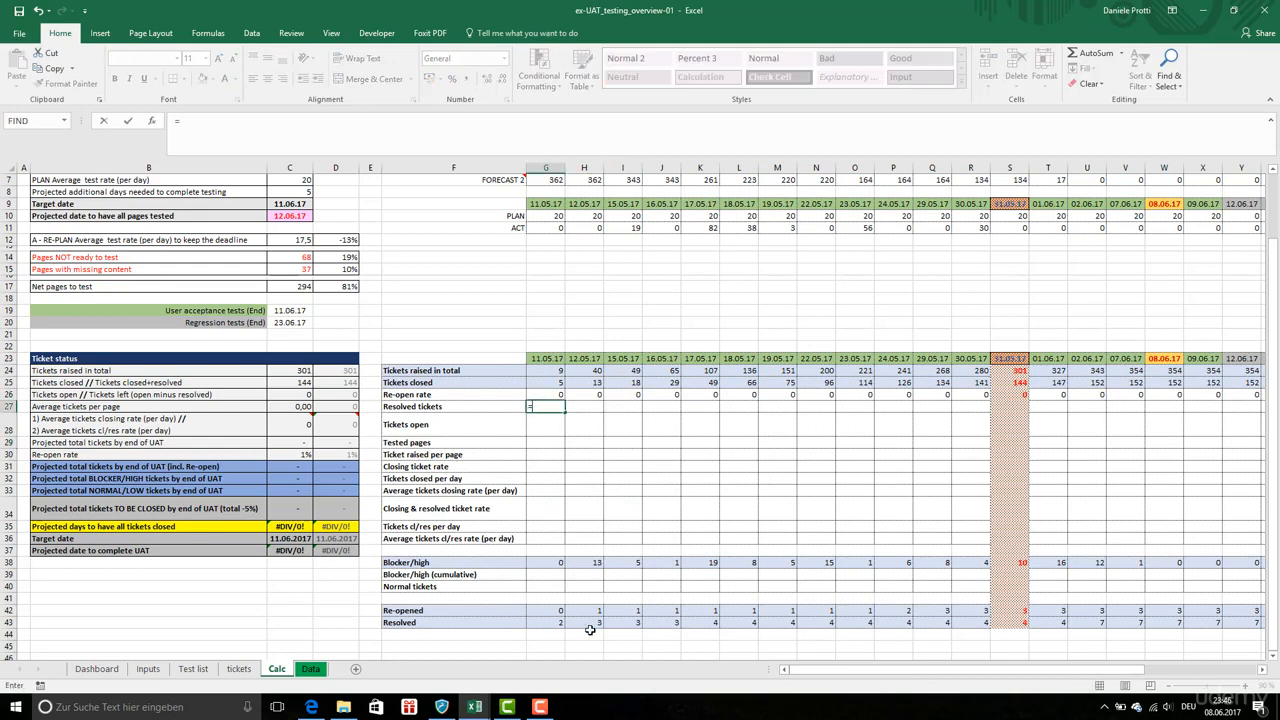
click(556, 622)
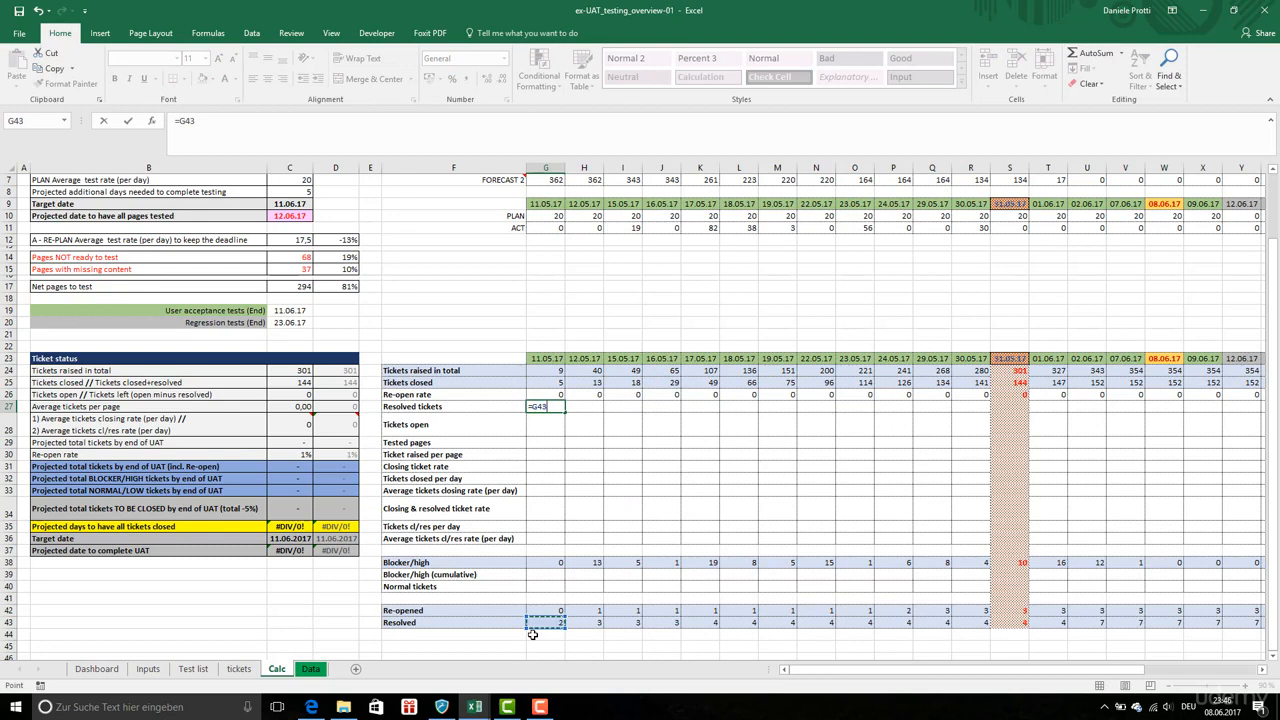
key(Return)
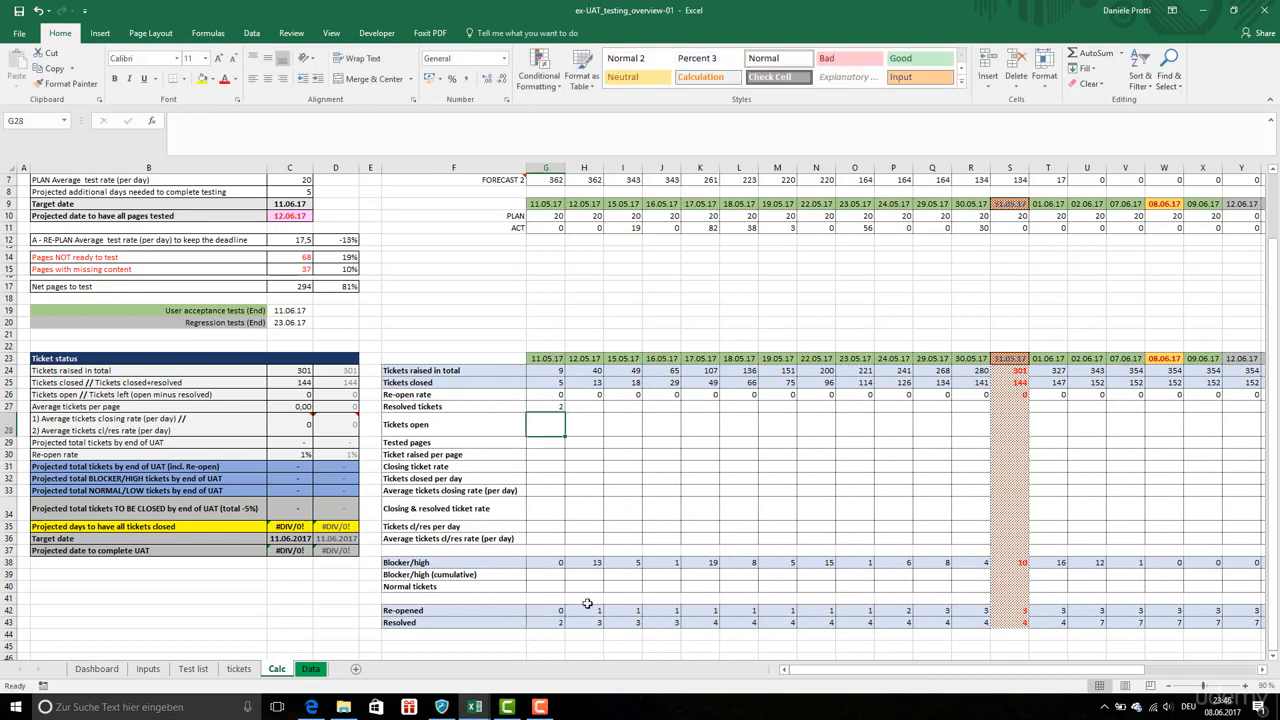
Copy the G27 resolved-tickets formula and paste it as formulas across row 27 through column AH
click(555, 406)
key(ctrl+c)
drag(583, 409, 1113, 408)
right_click(1090, 408)
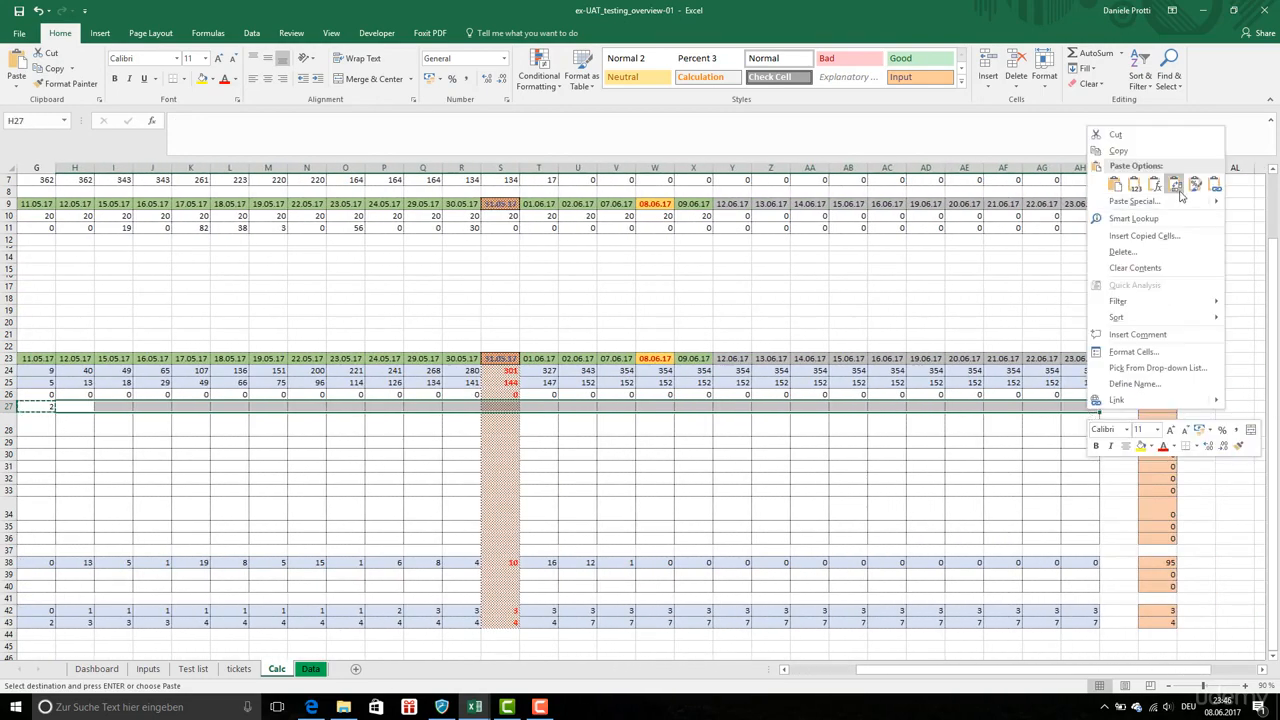
click(1139, 190)
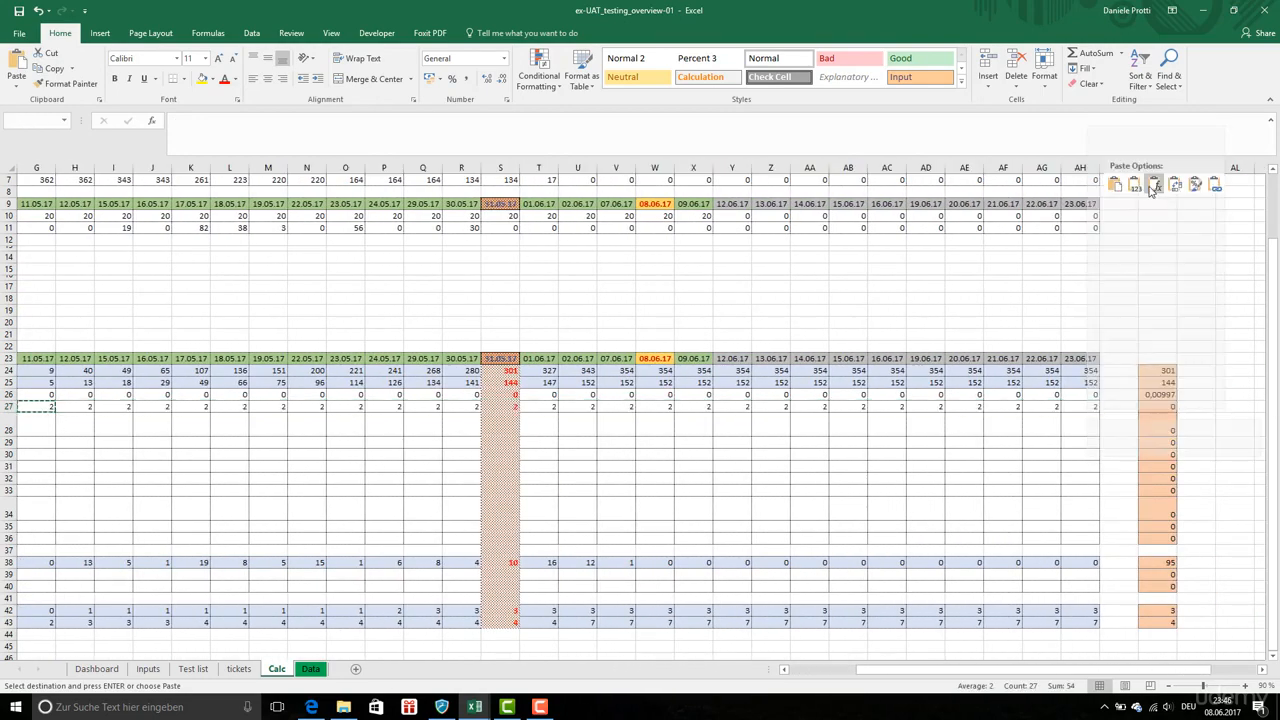
click(845, 424)
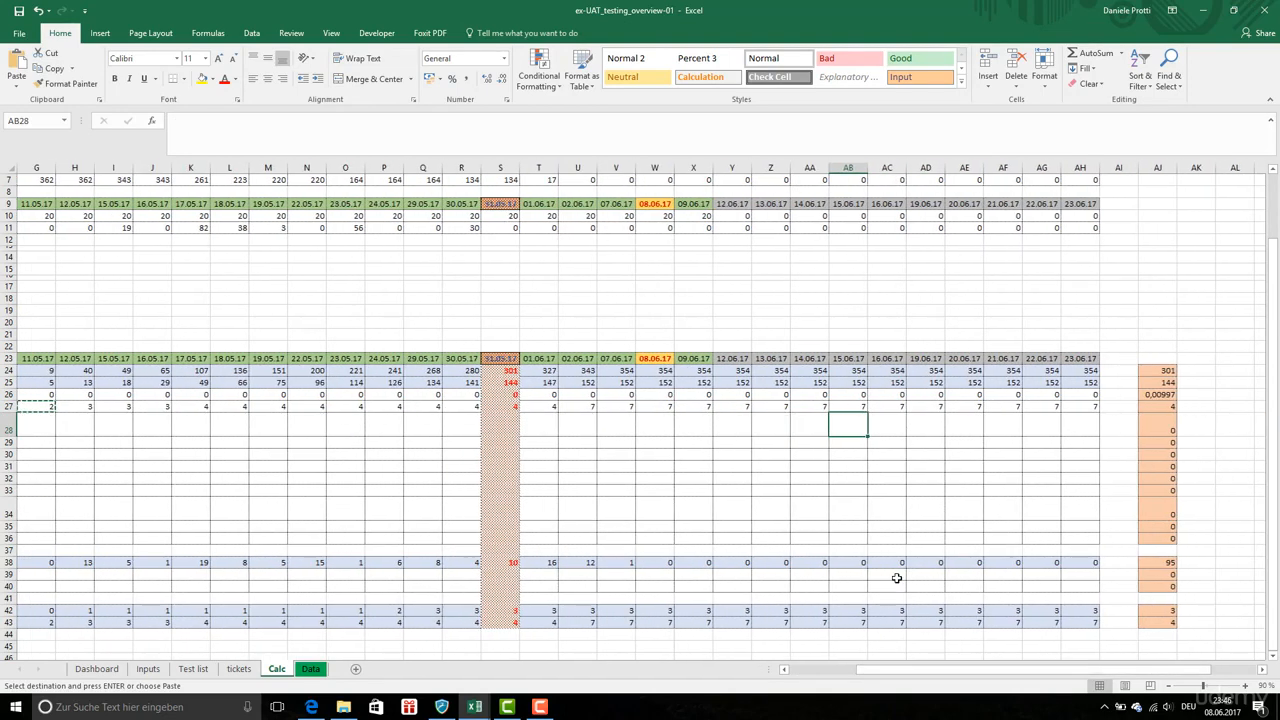
Format the AJ26 re-open rate summary cell as Number with 0 decimal places
click(1158, 370)
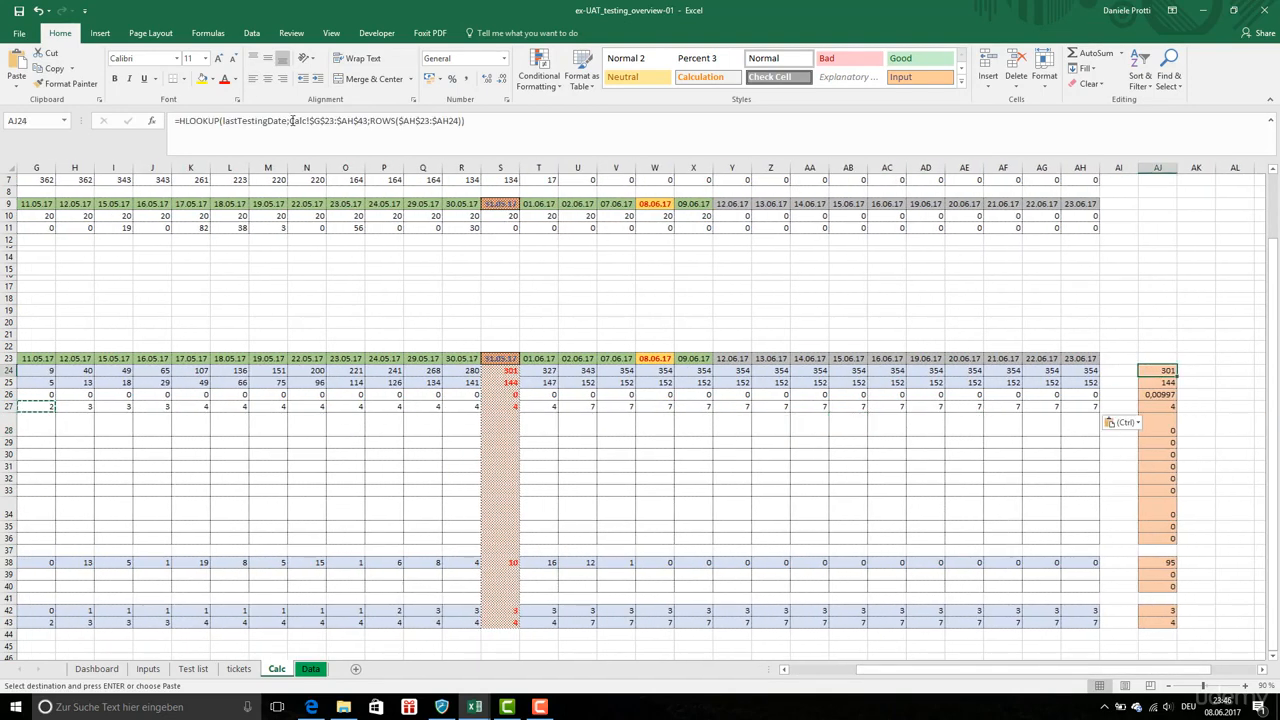
click(571, 120)
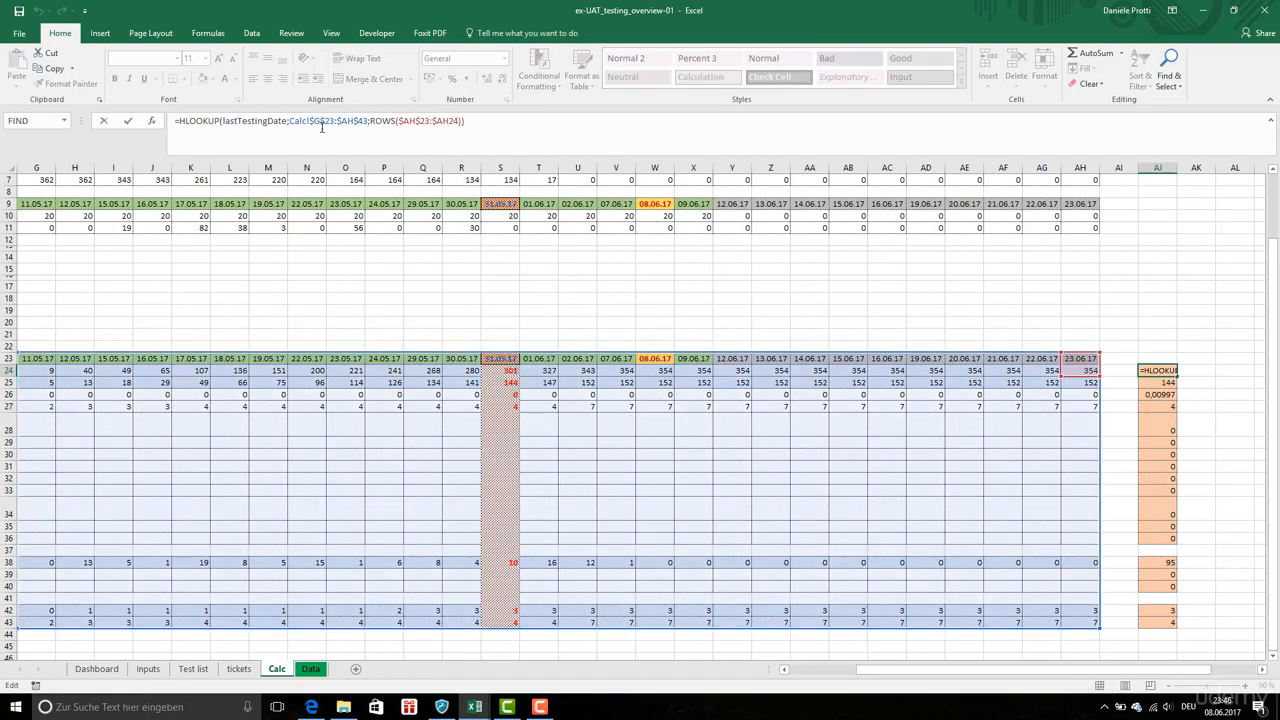
click(352, 120)
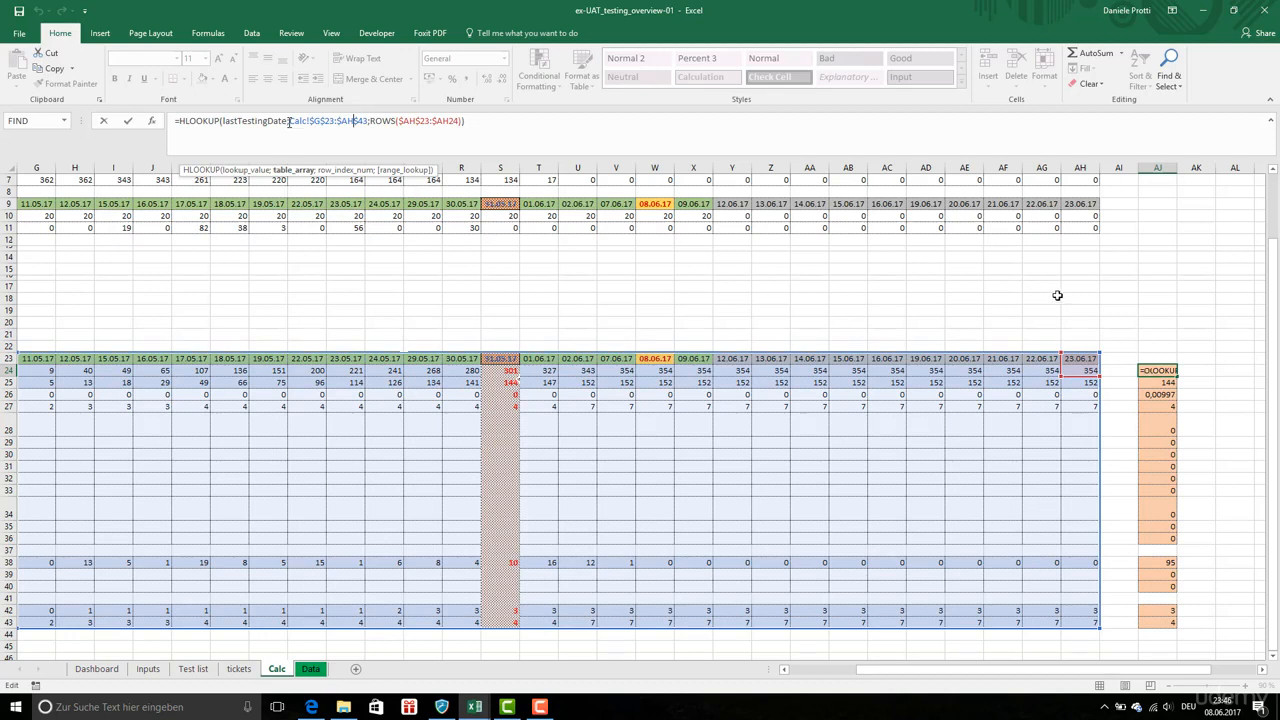
double_click(1155, 385)
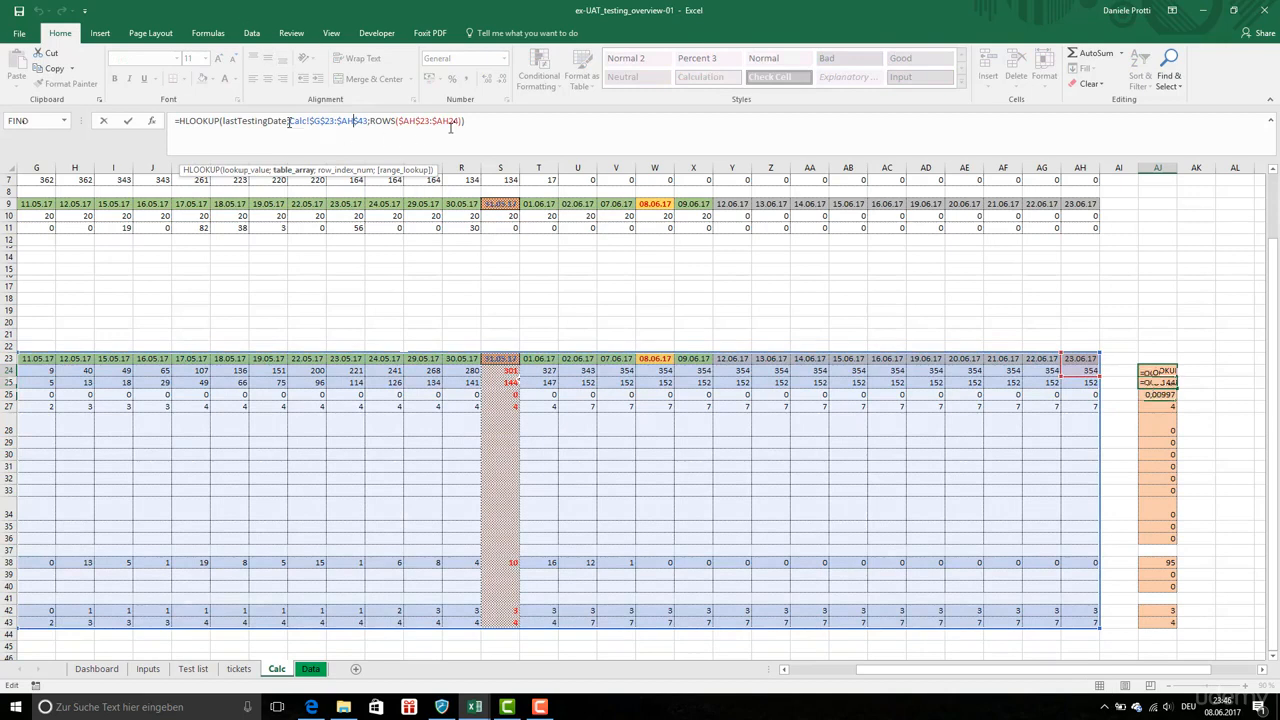
right_click(1152, 399)
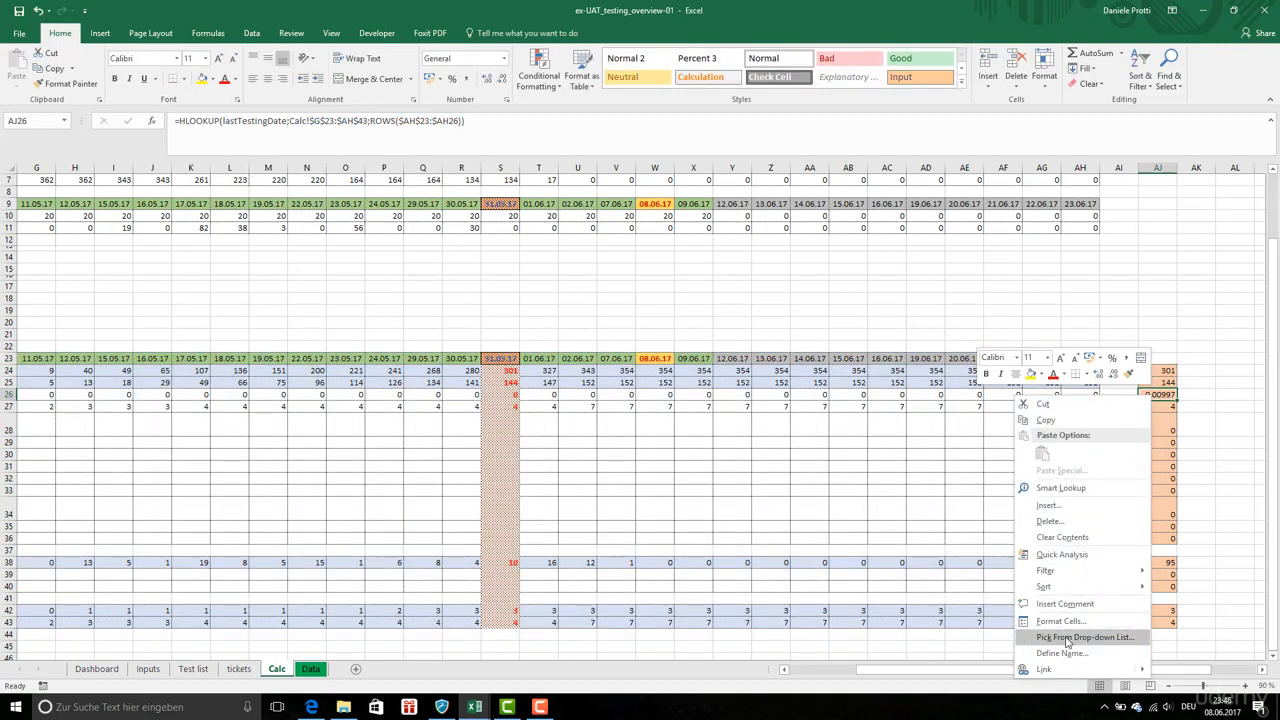
click(1060, 621)
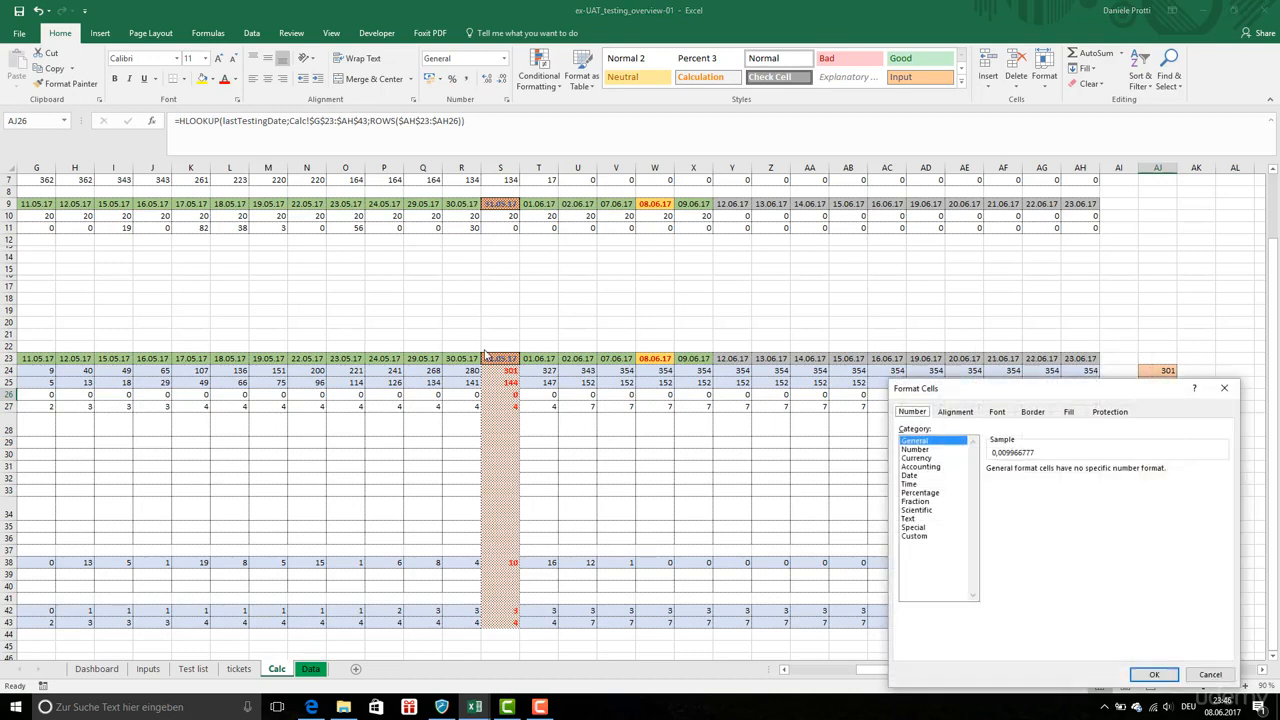
click(916, 449)
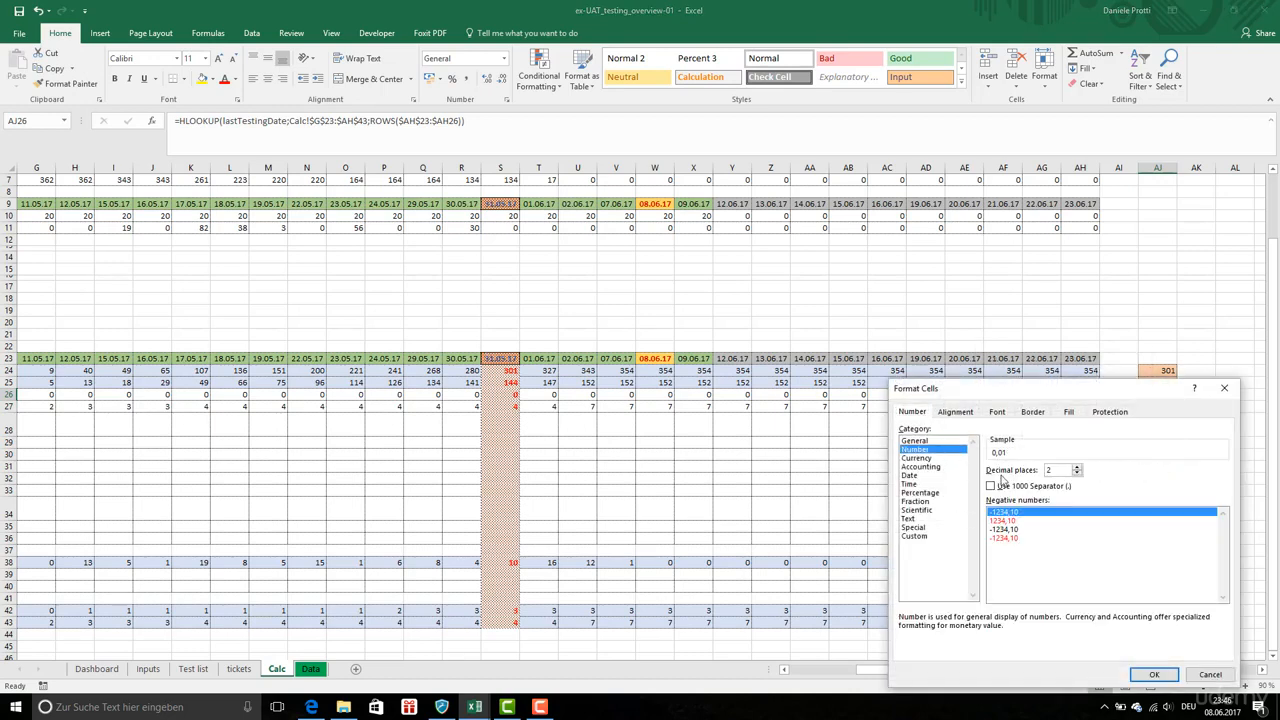
click(1077, 473)
click(1077, 473)
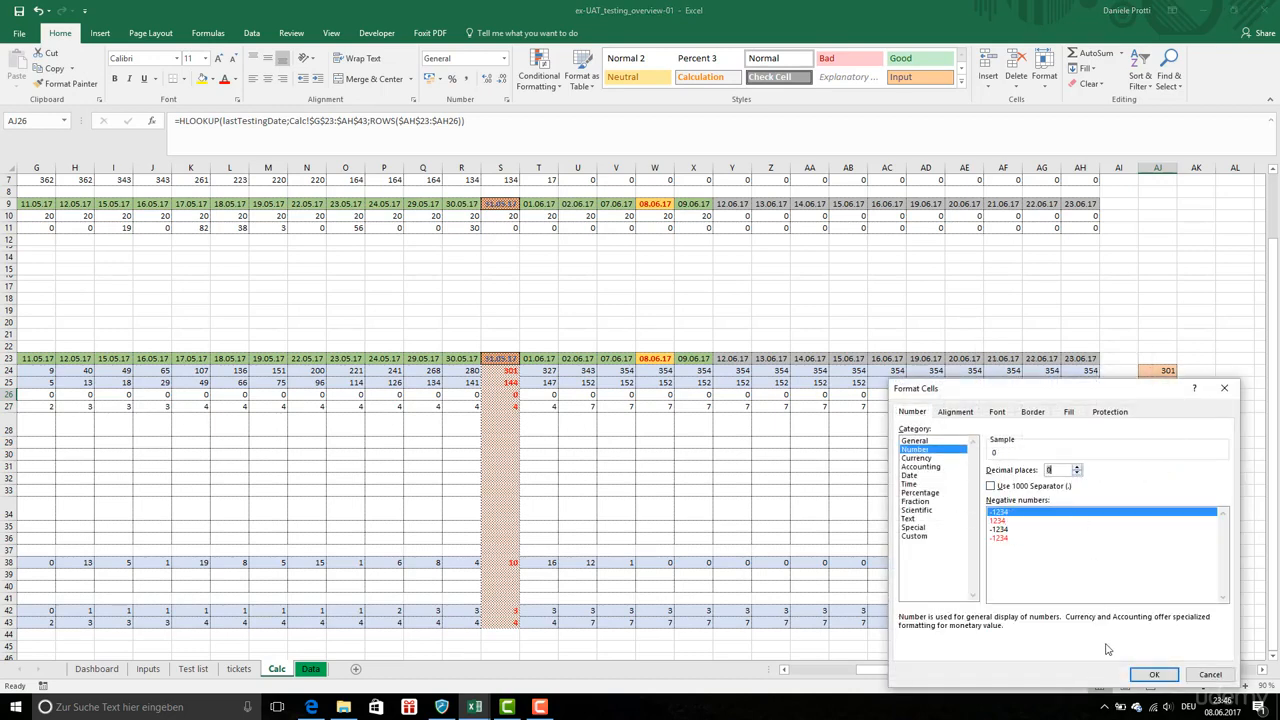
click(1148, 674)
drag(1086, 564, 1071, 583)
click(1010, 433)
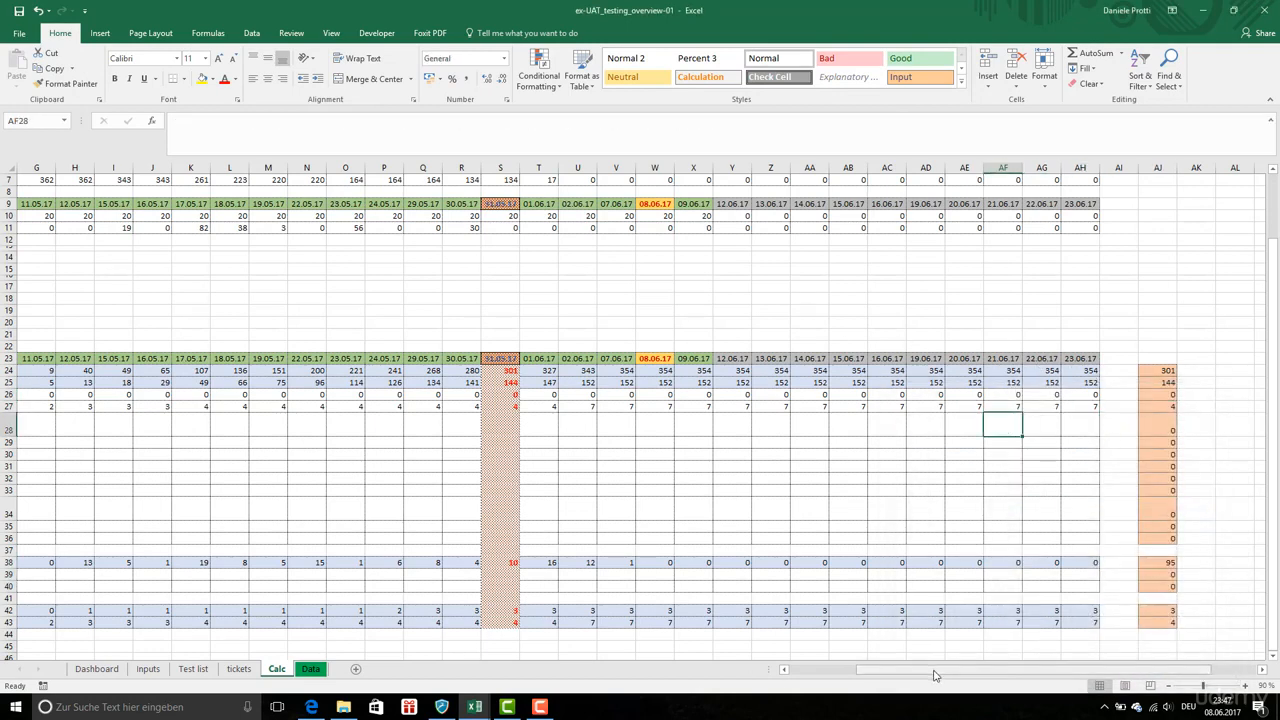
Enter the tickets open formula G24-G25 in G28
drag(929, 677, 863, 677)
click(632, 466)
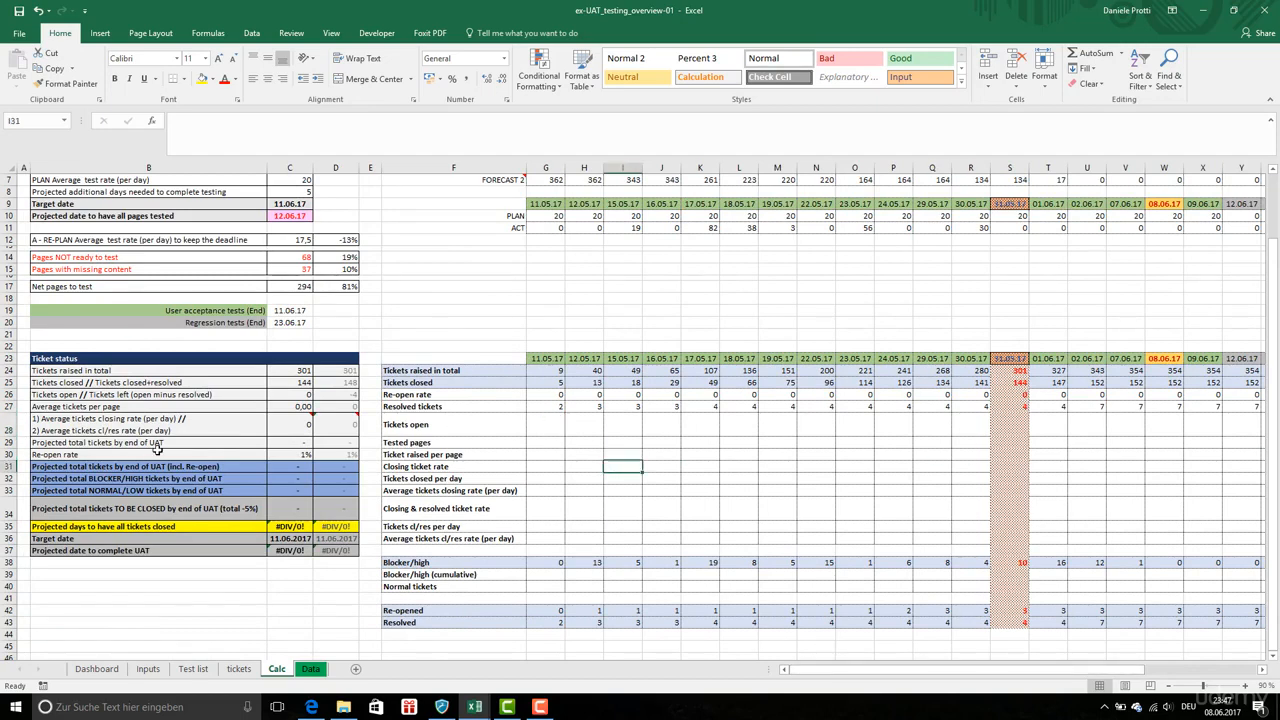
click(540, 426)
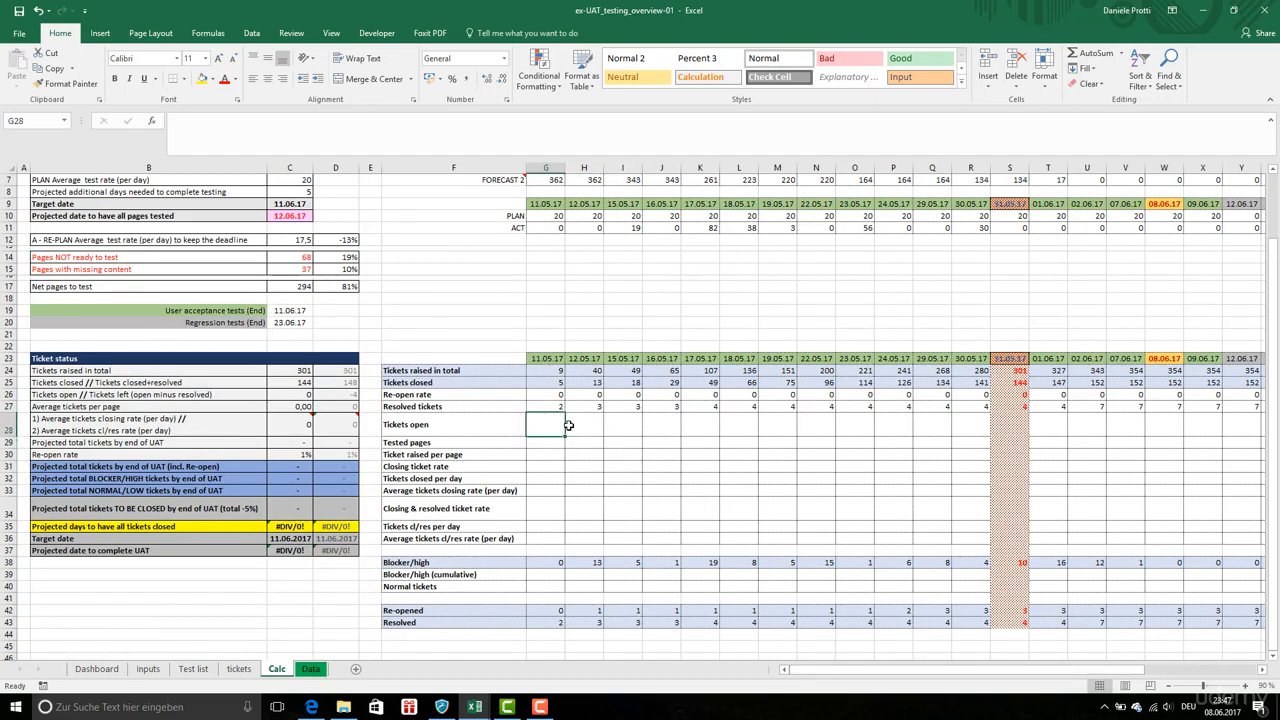
text(=)
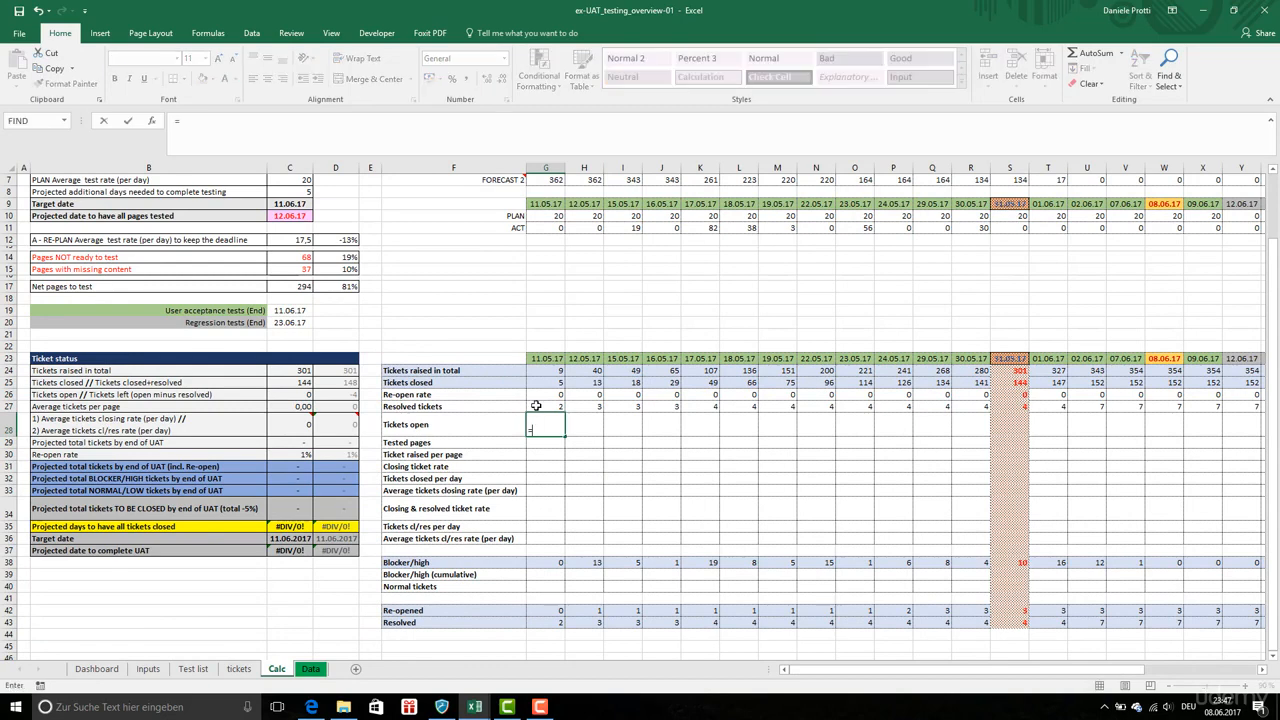
click(548, 370)
text(-)
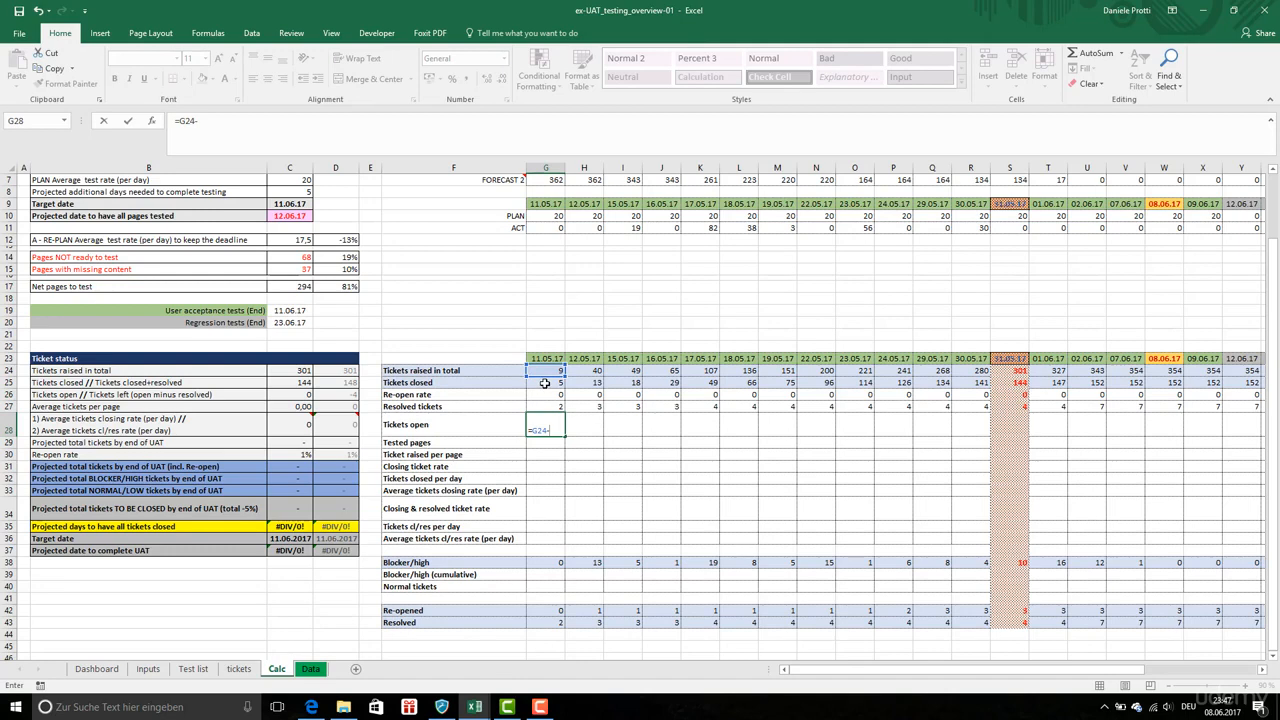
click(544, 383)
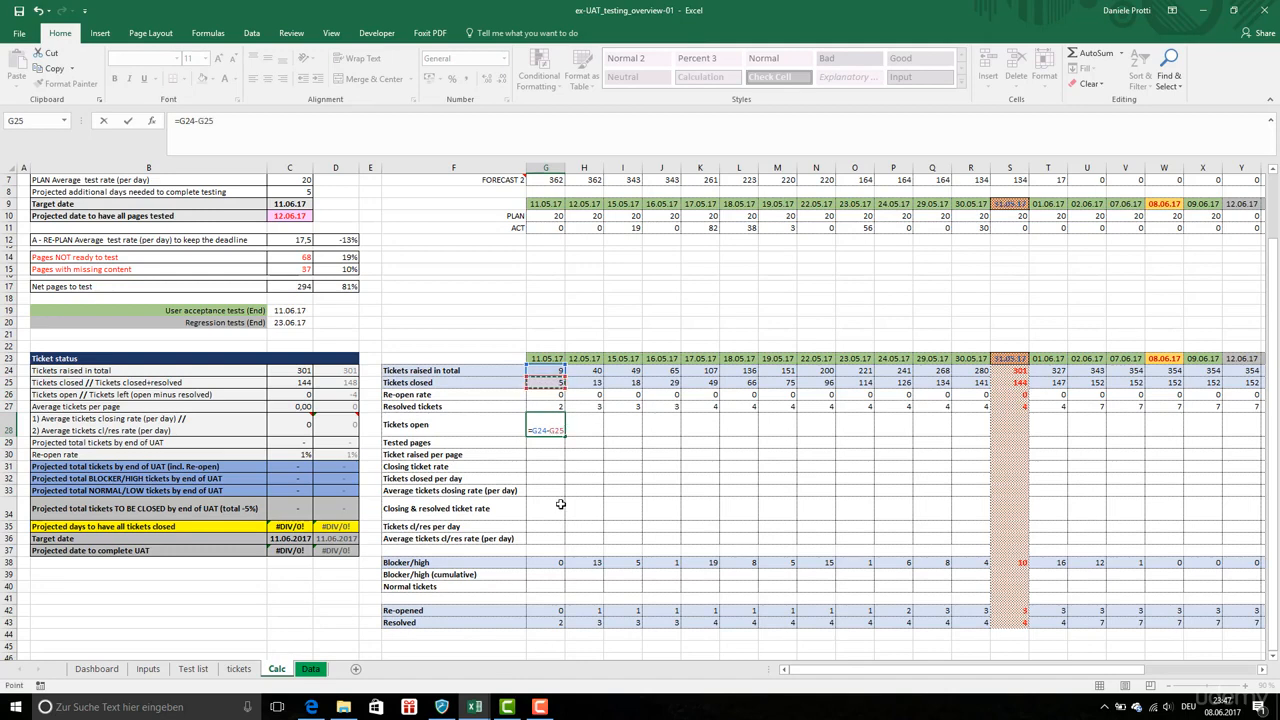
key(Return)
Copy the G28 tickets open formula and paste it as formulas across row 28 through column AH
click(554, 420)
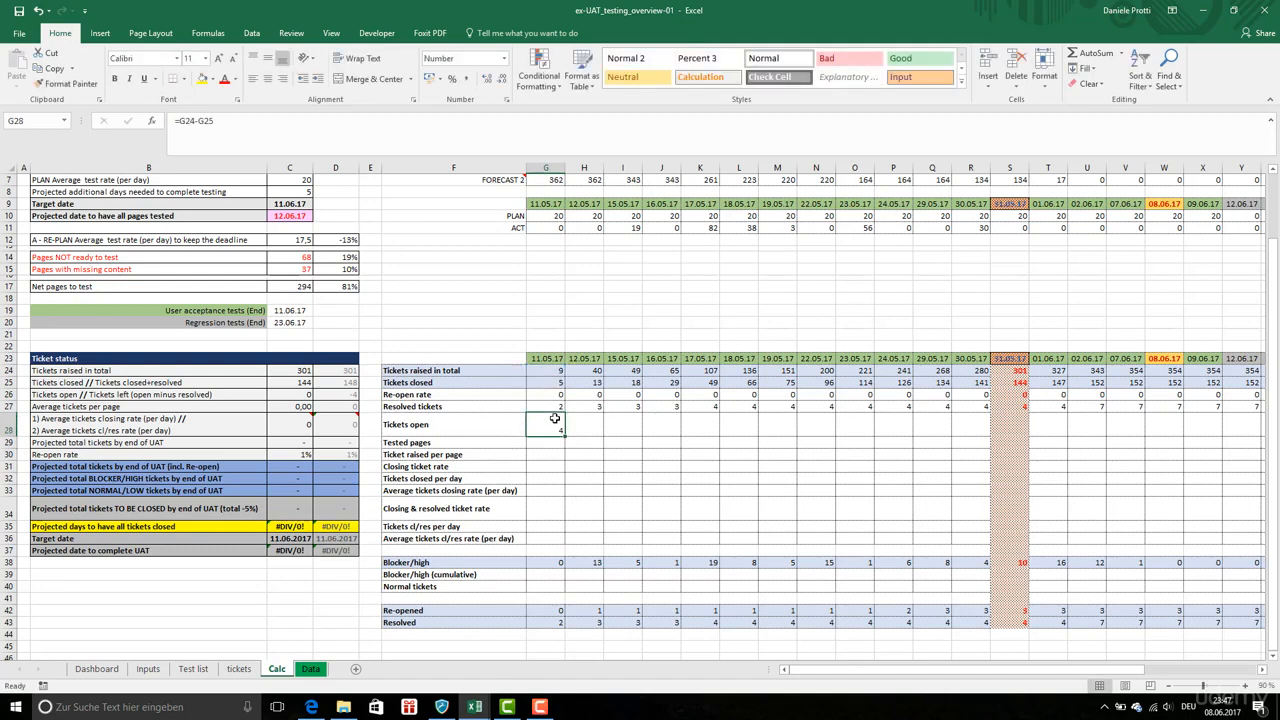
key(ctrl+c)
key(ctrl+shift+Right)
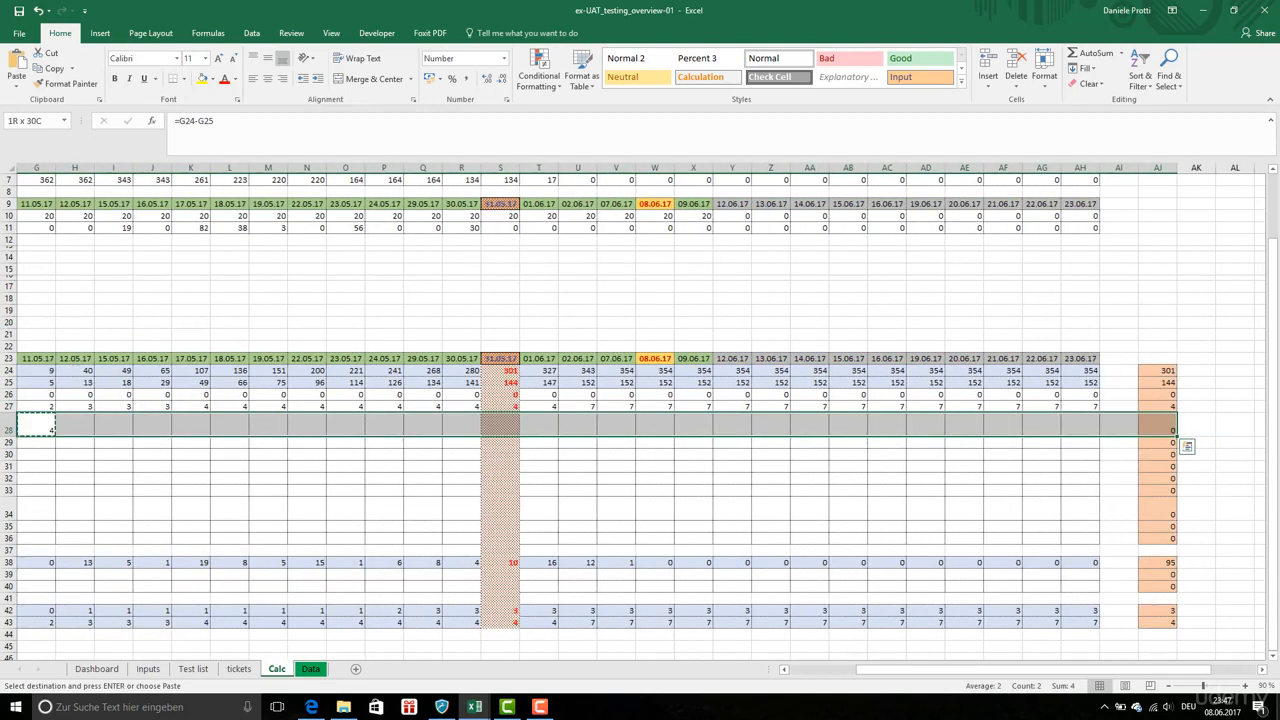
drag(1099, 425, 1099, 425)
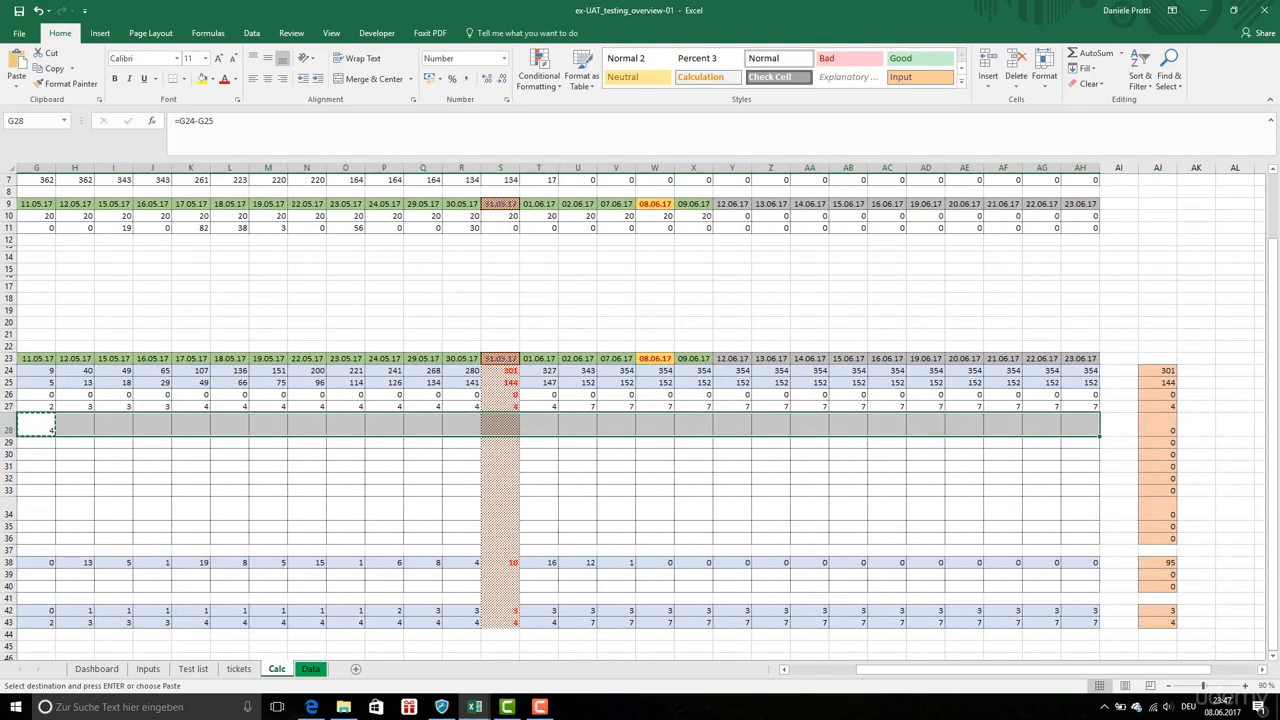
right_click(623, 432)
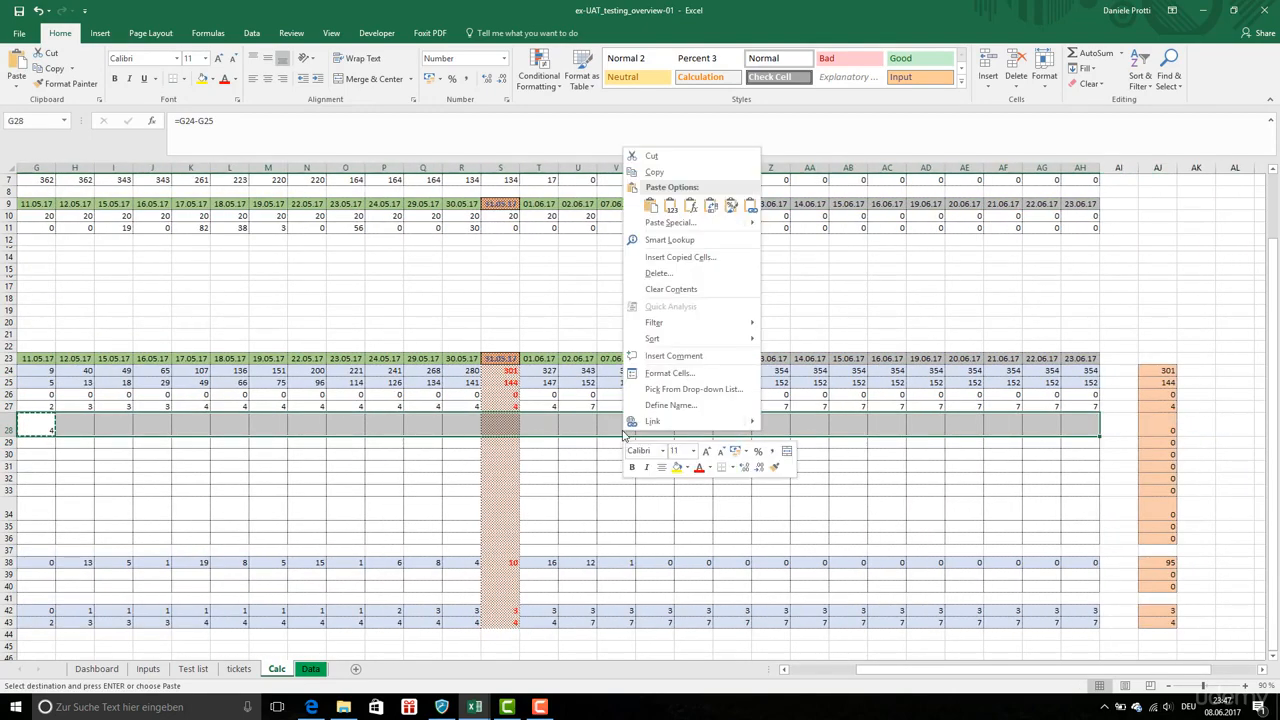
click(690, 205)
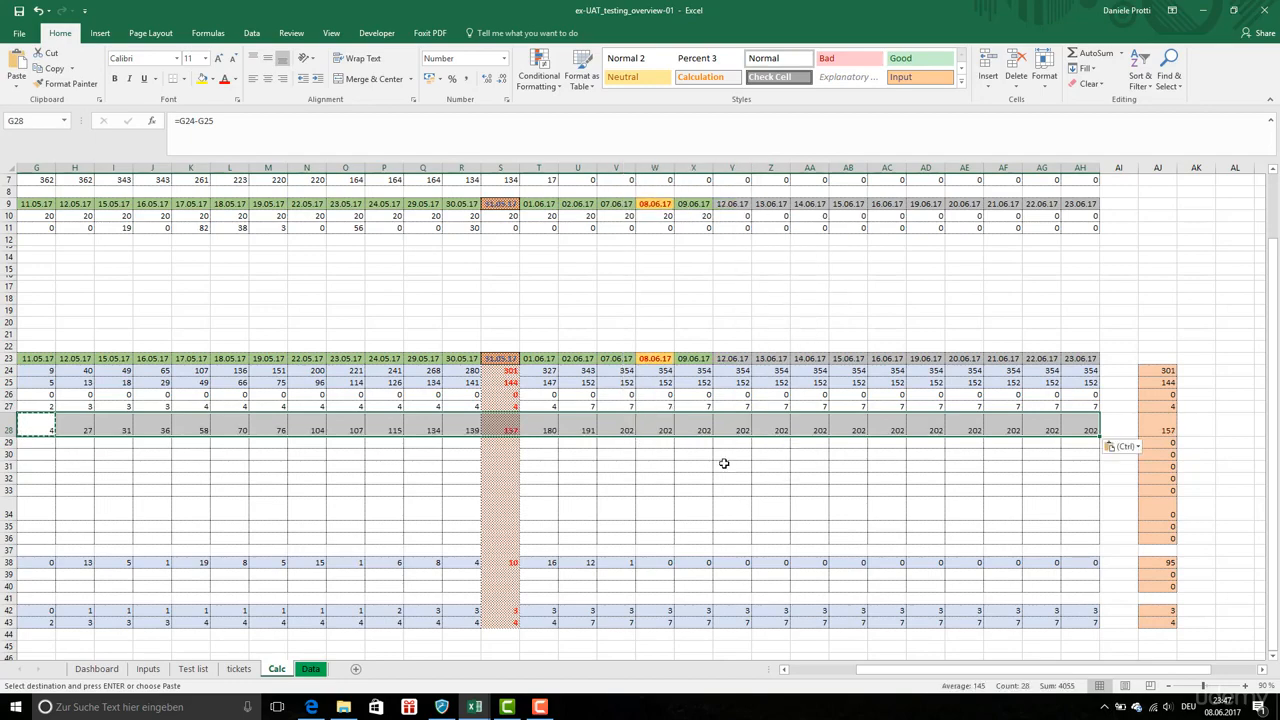
scroll(540, 443, left, 3)
click(540, 443)
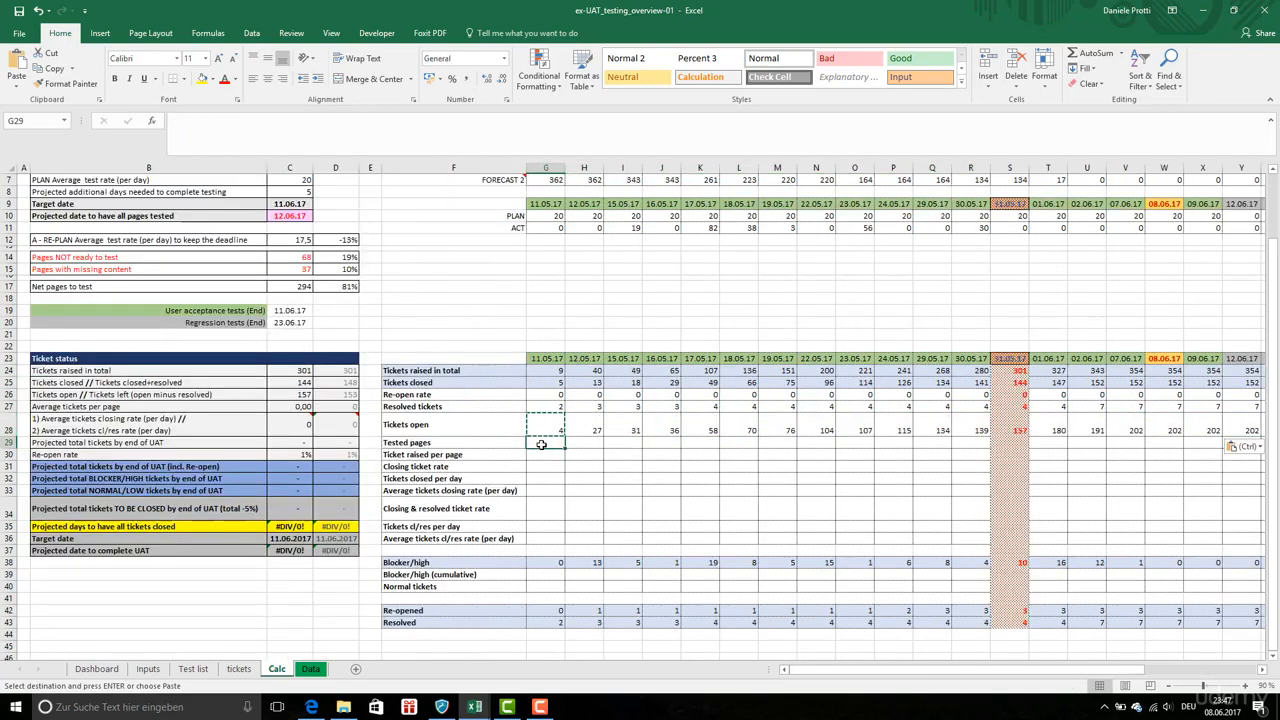
key(Escape)
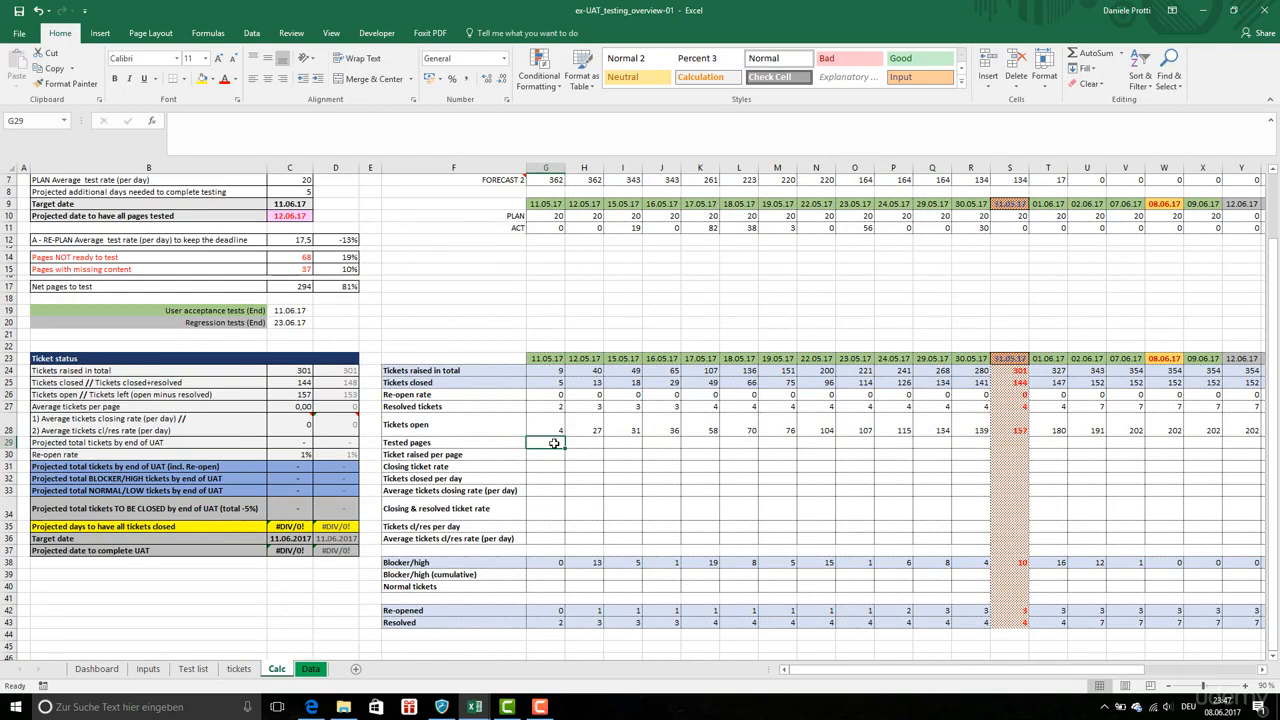
Enter a COUNTIF formula in G29 counting entries equal to 1 in the Test status column of the Test list sheet
text(=)
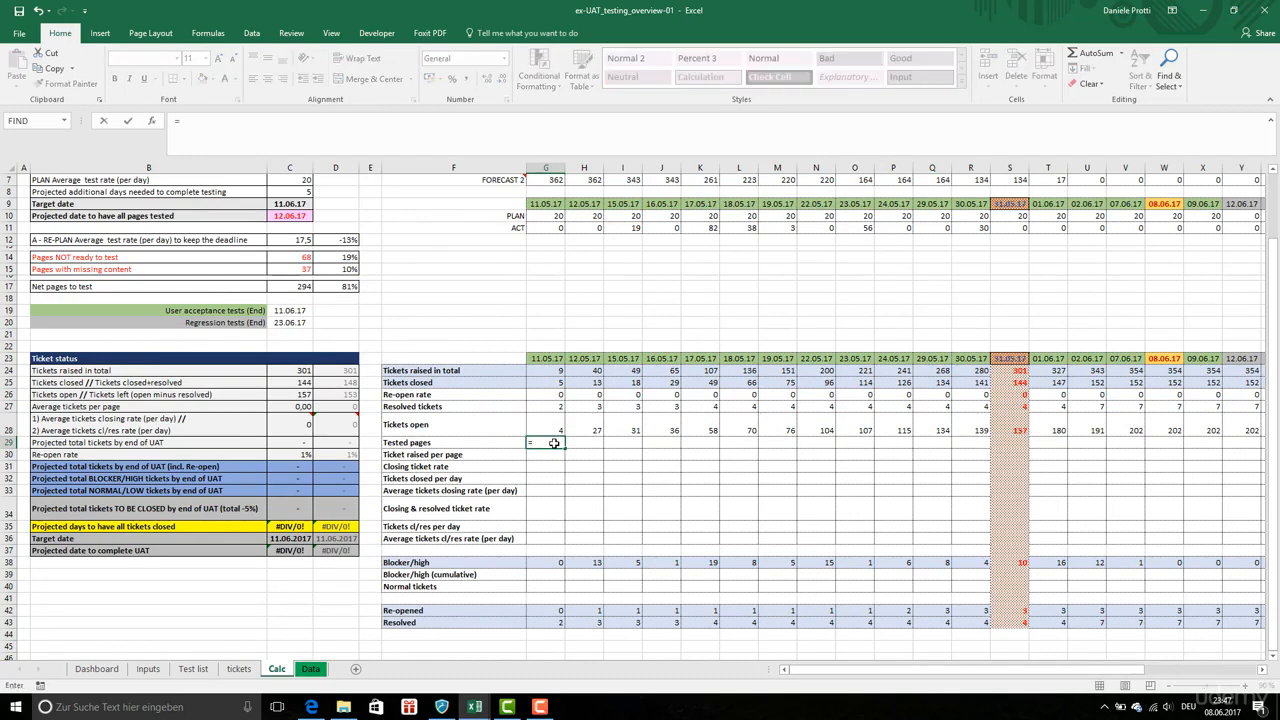
text(COUN)
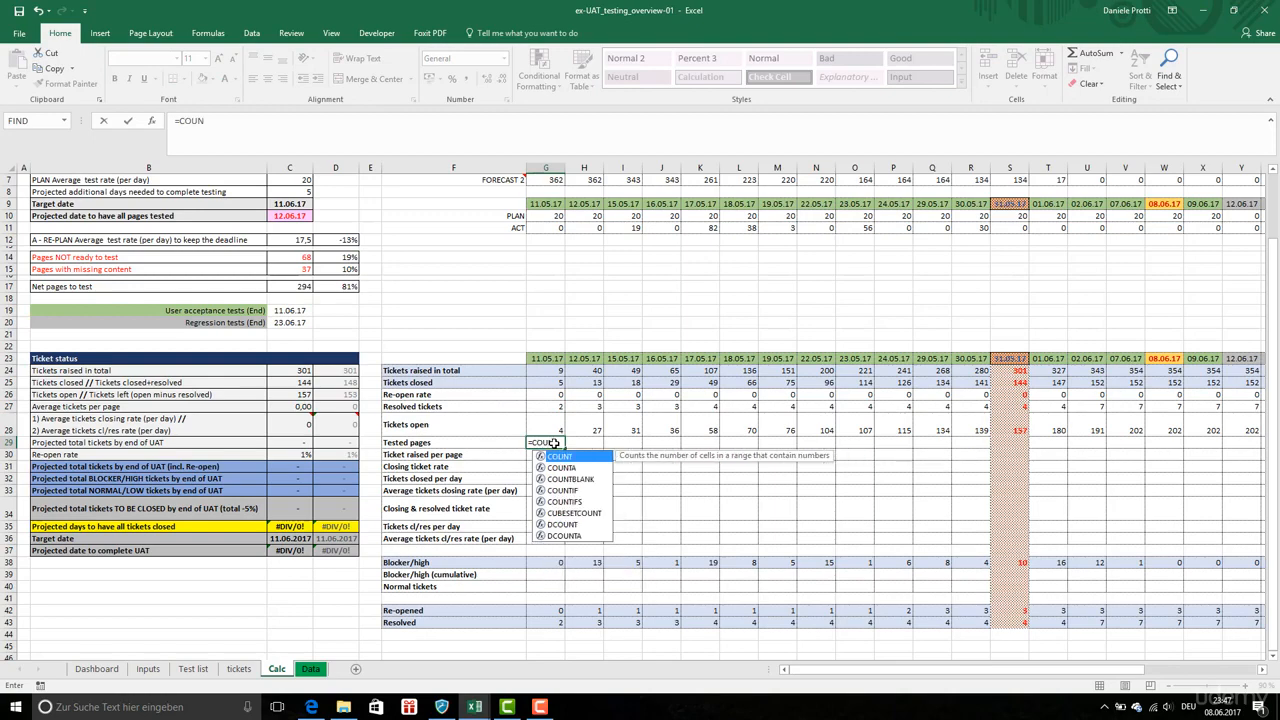
text(TIF()
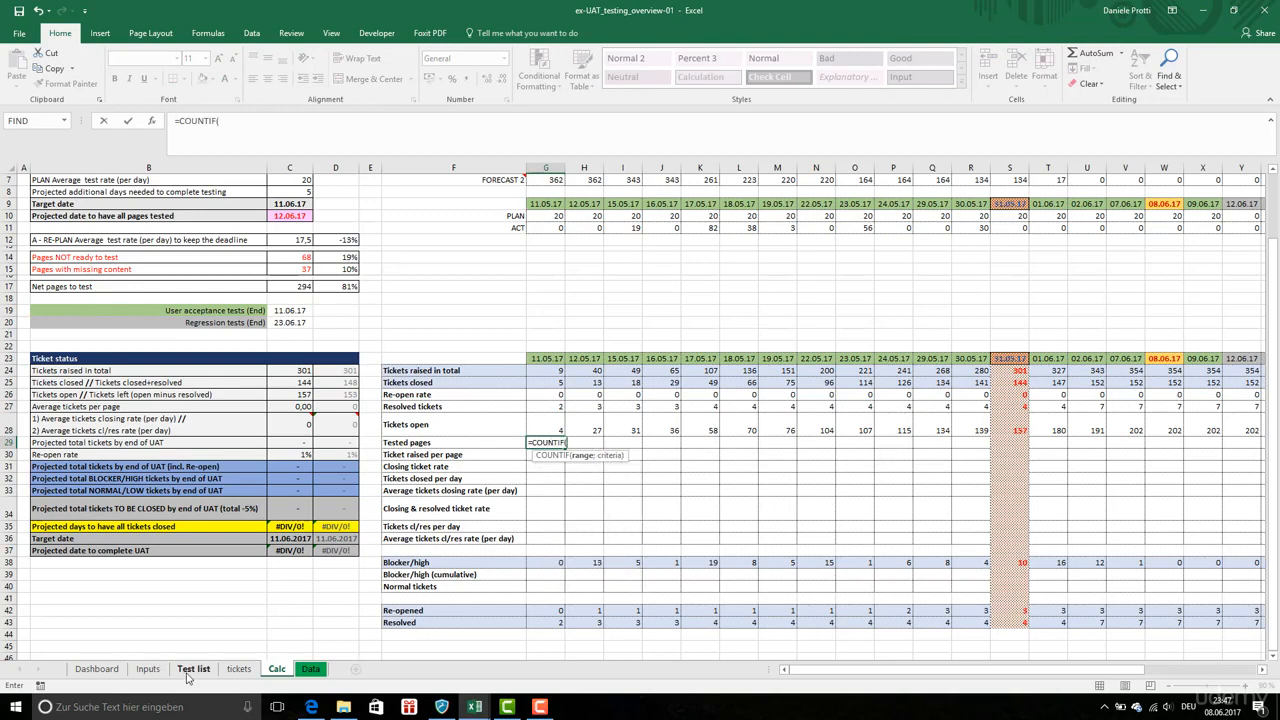
click(193, 668)
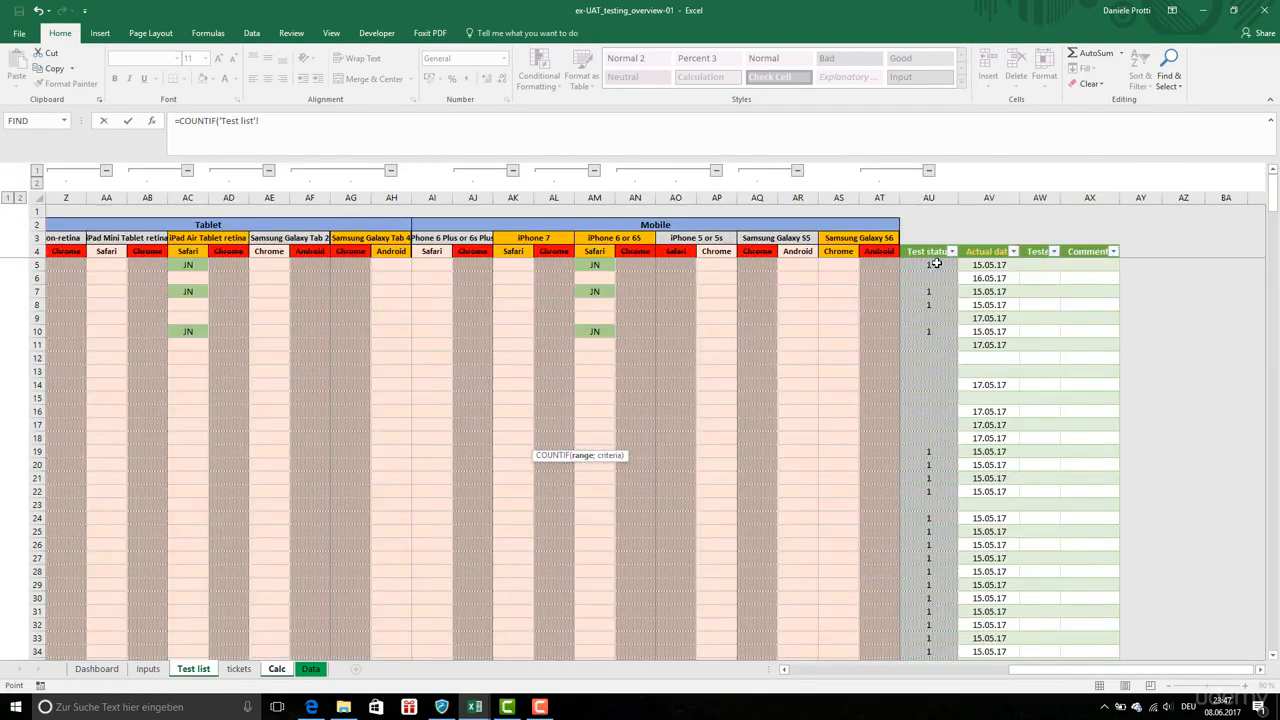
click(936, 264)
key(ctrl+shift+Down)
click(321, 127)
text(;1)
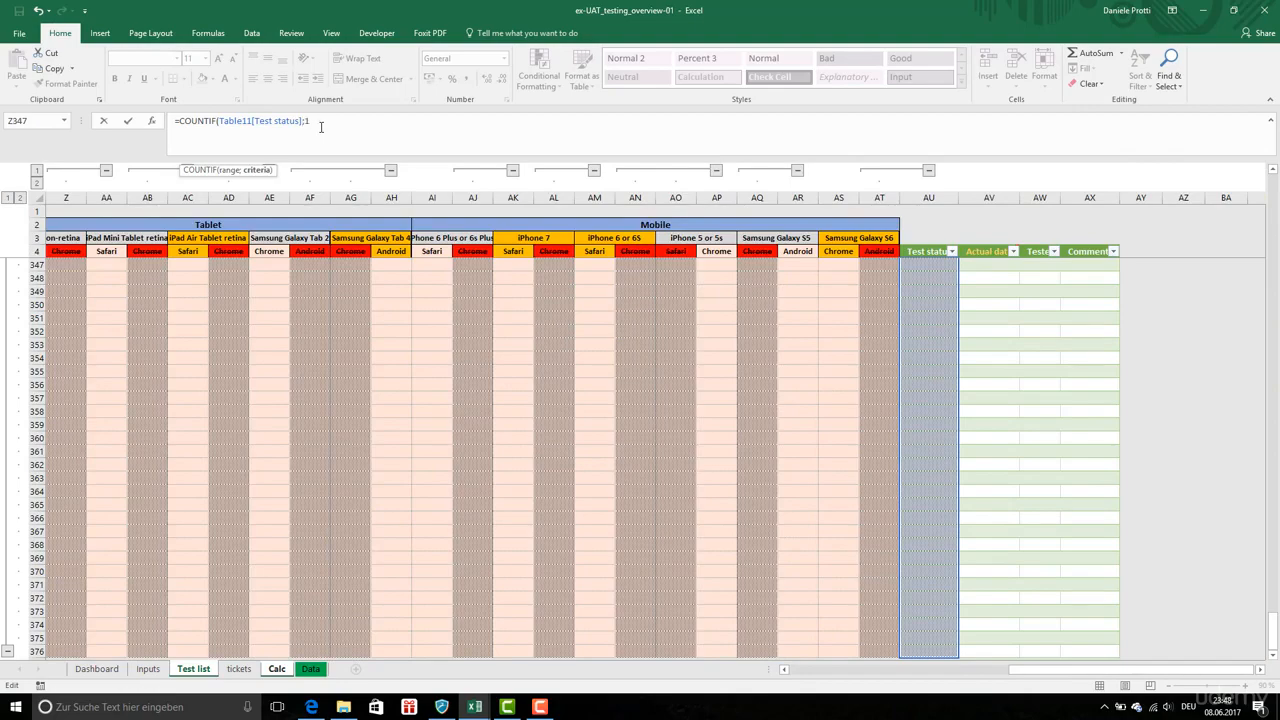
key(Return)
Switch between the Test list and Calc sheets to check the tested pages count against the Test status column
click(193, 668)
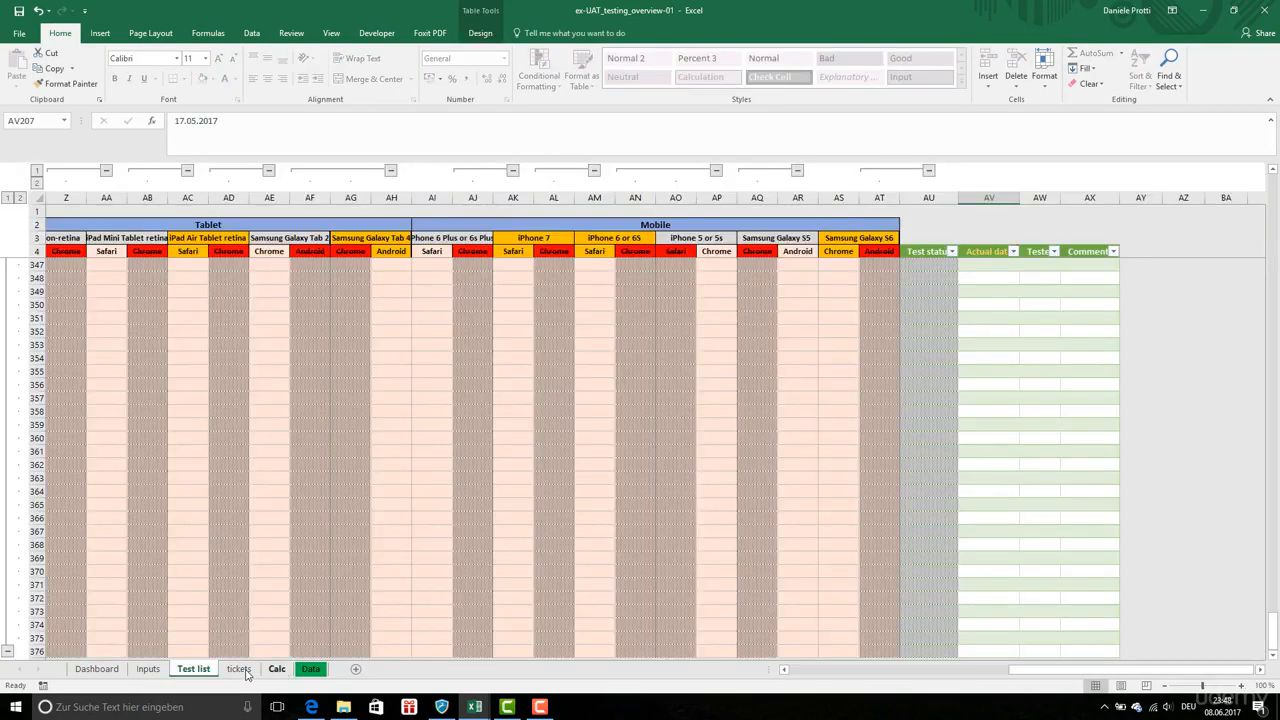
click(277, 669)
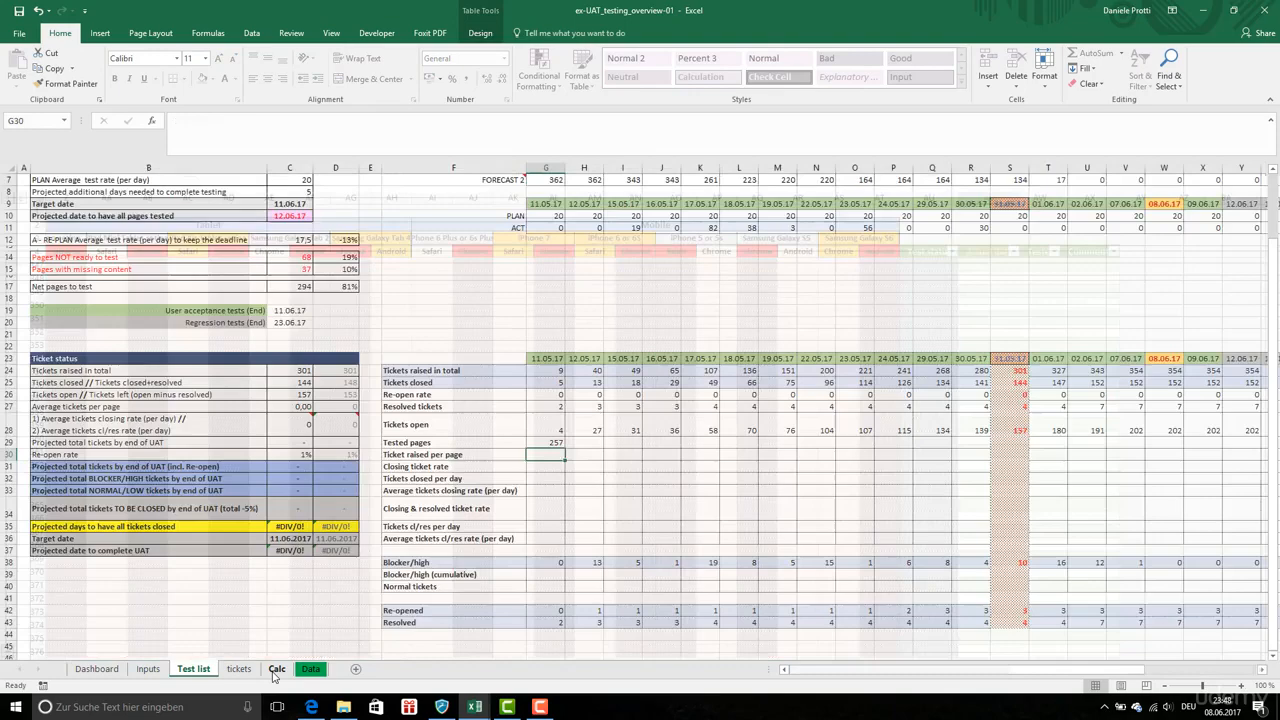
click(193, 669)
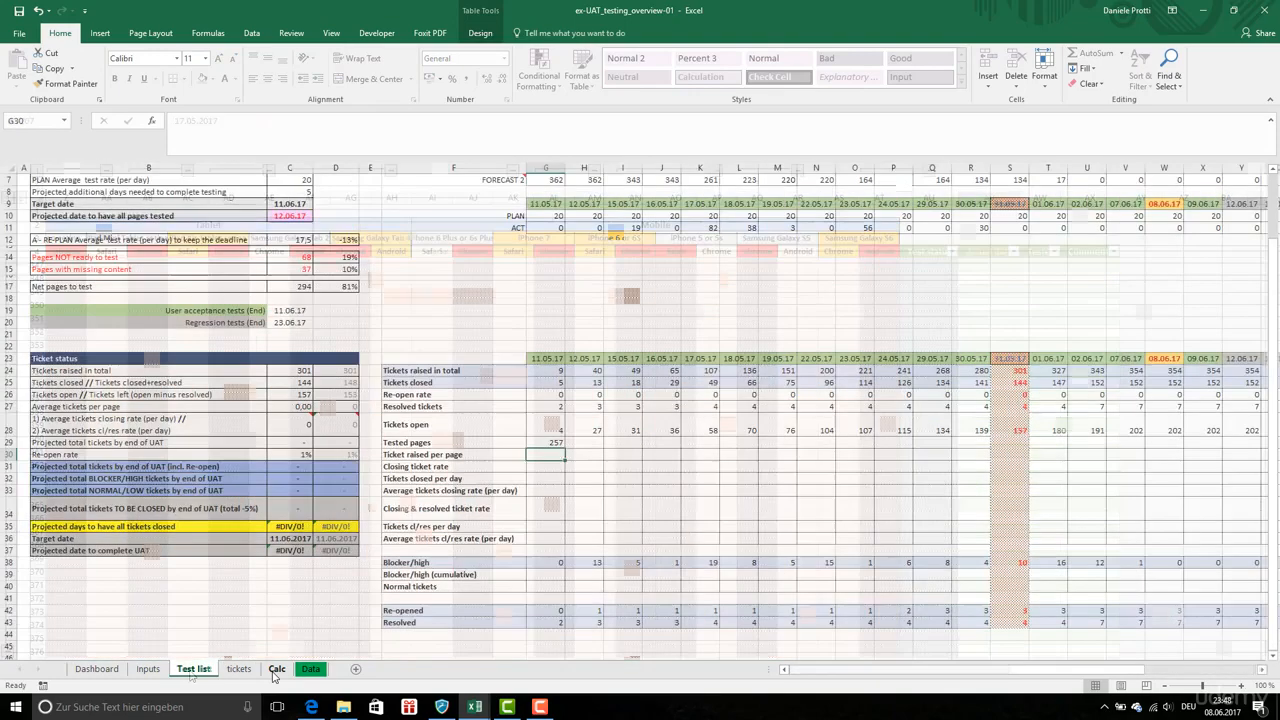
click(193, 669)
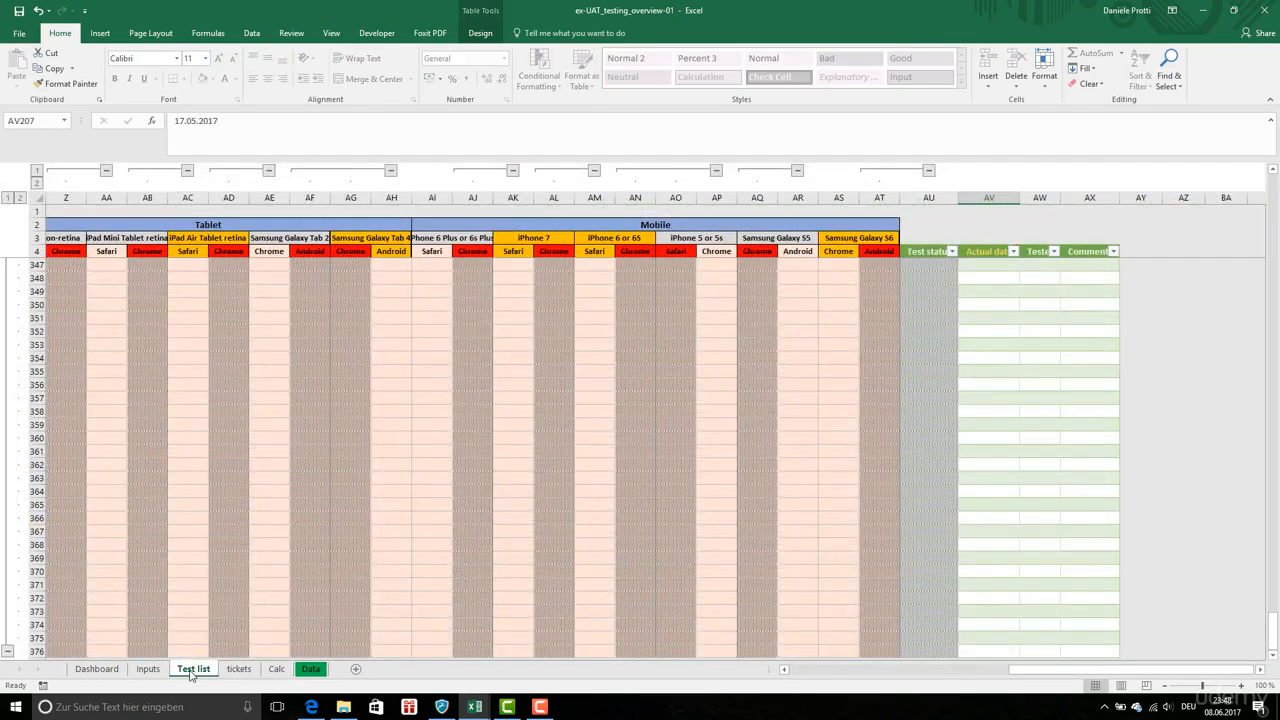
Change the G29 COUNTIF to count the Actual date column of the Test list table matching the date in G23
click(964, 250)
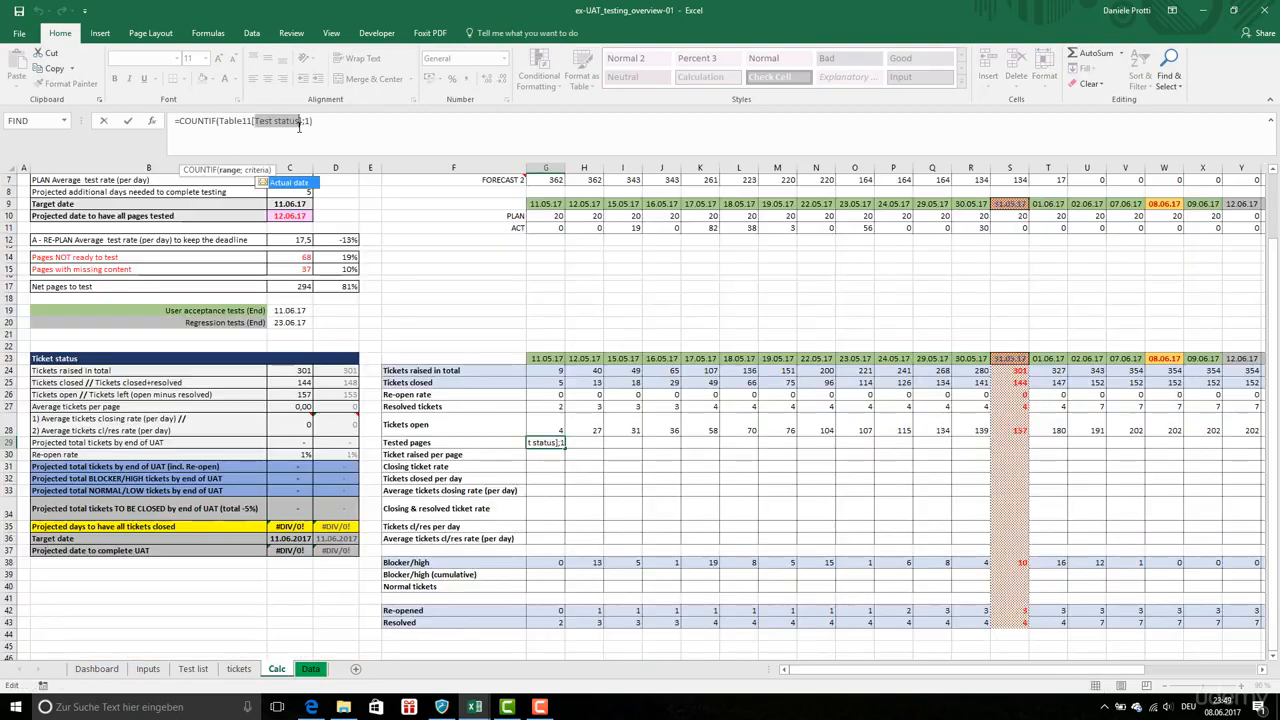
text(Actual da)
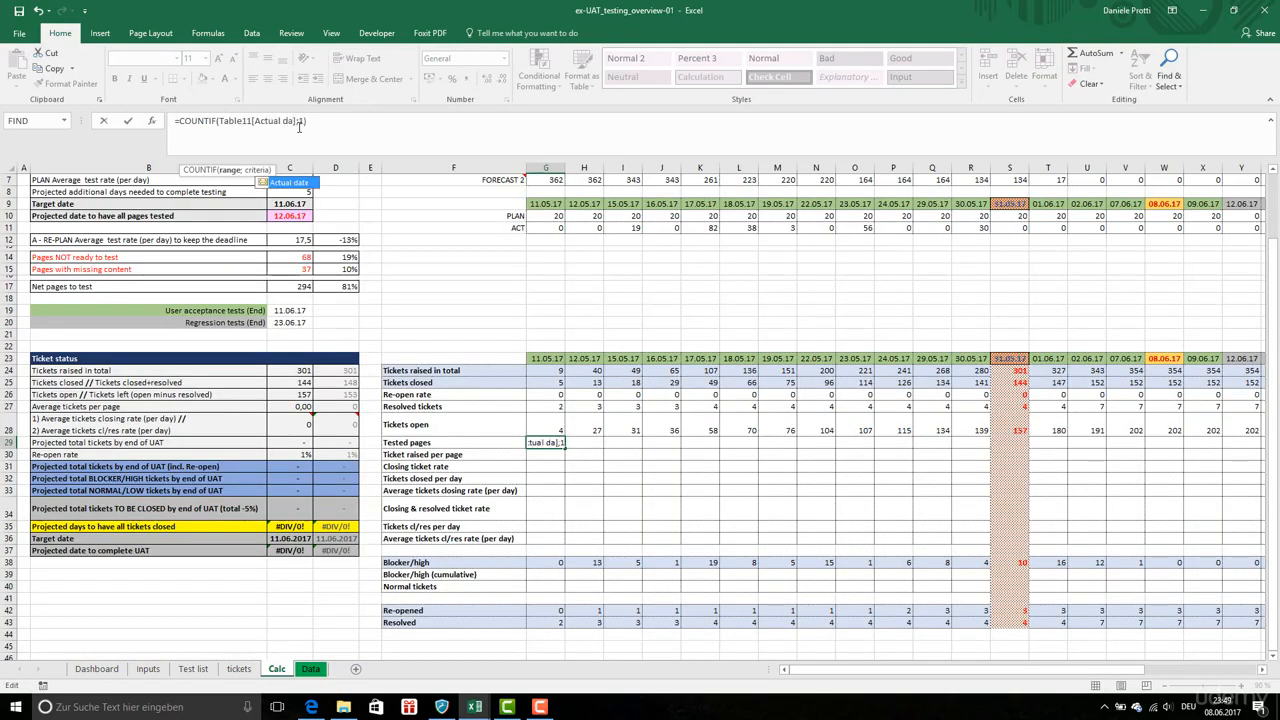
text(te])
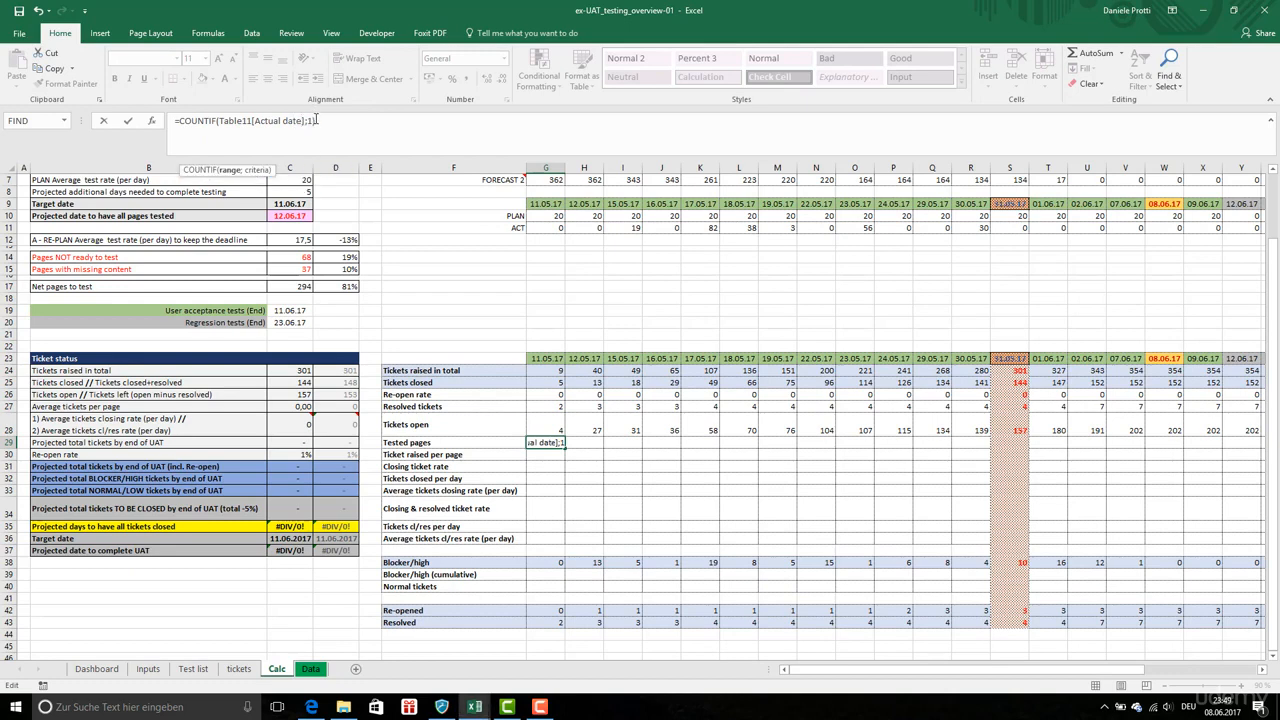
double_click(310, 121)
click(541, 358)
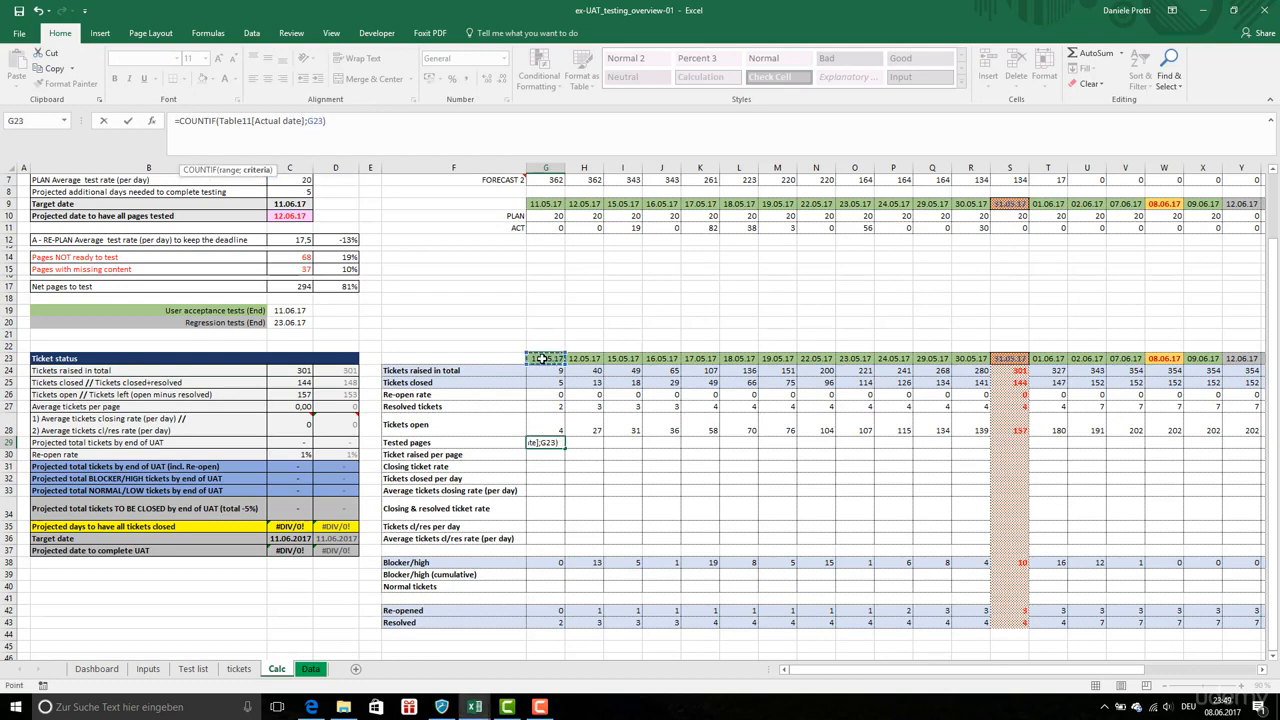
click(314, 126)
key(Return)
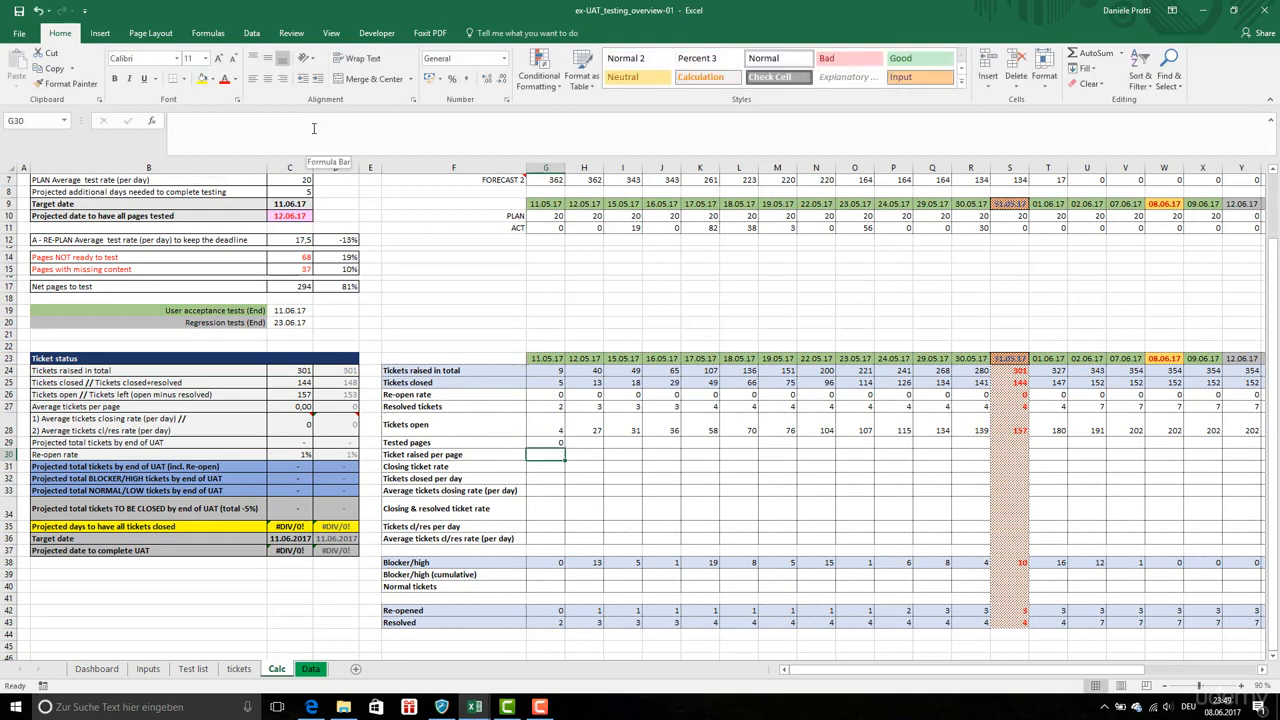
Copy the G29 formula and paste it as formulas across row 29 to the end of the date columns
click(548, 442)
key(ctrl+c)
key(ctrl+shift+Right)
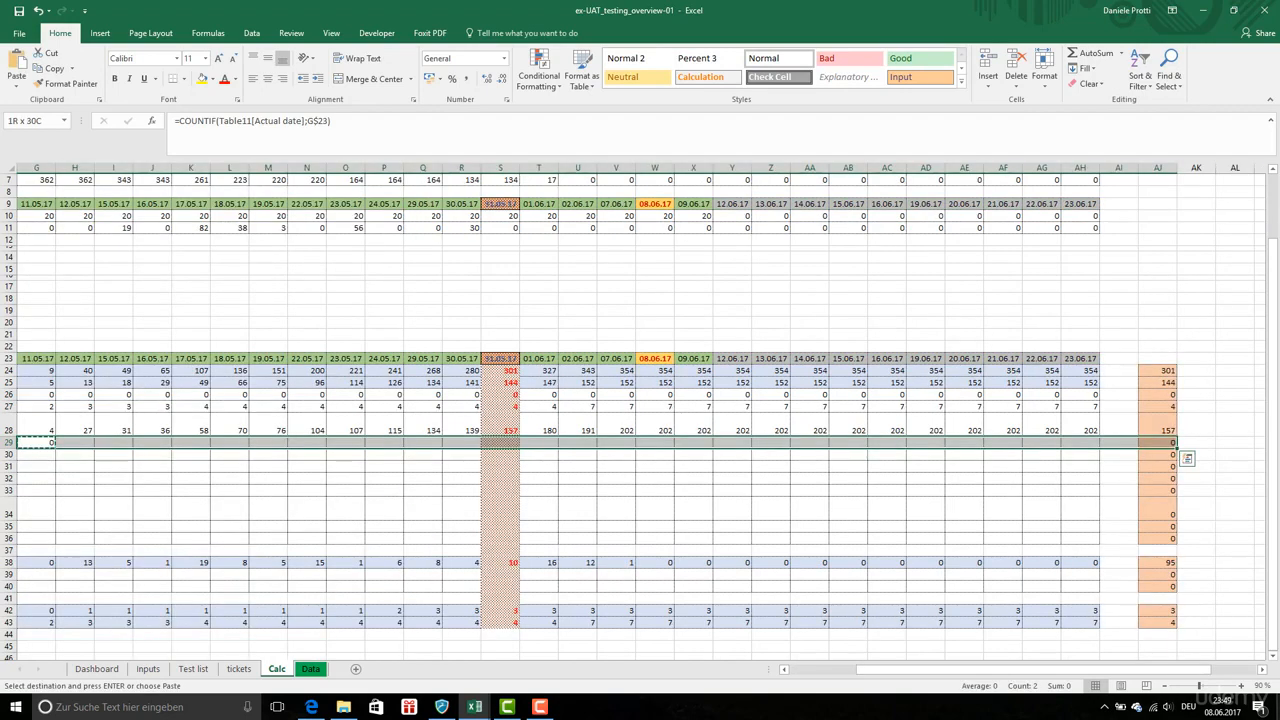
right_click(1050, 445)
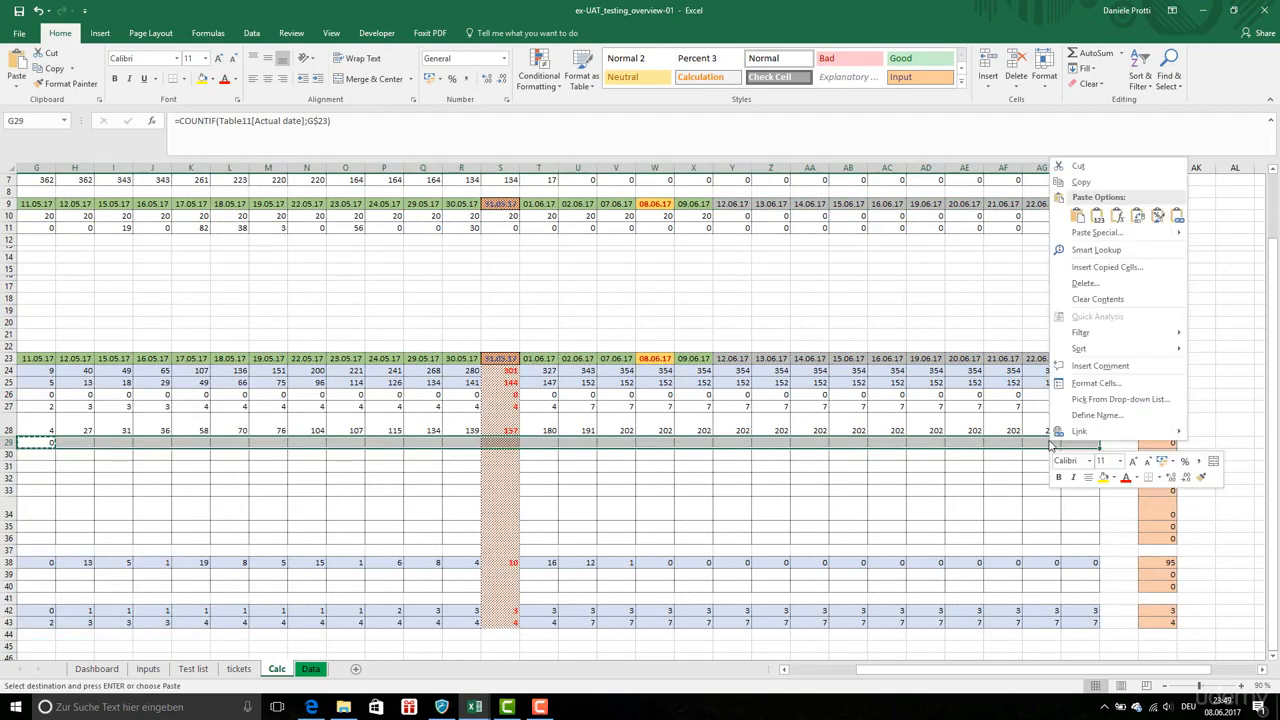
click(1117, 216)
Change the G29 criteria to "<="&G$23 so tested pages accumulate up to each date across row 29
click(500, 442)
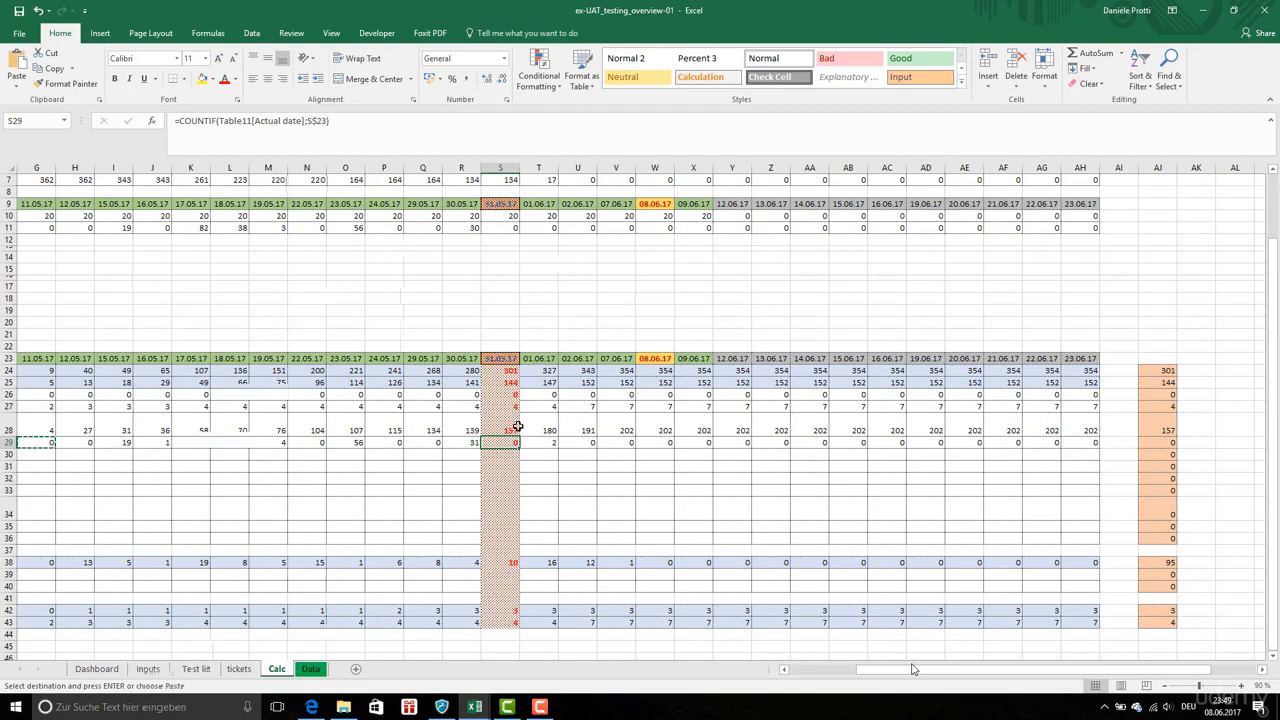
click(310, 120)
text("<="&)
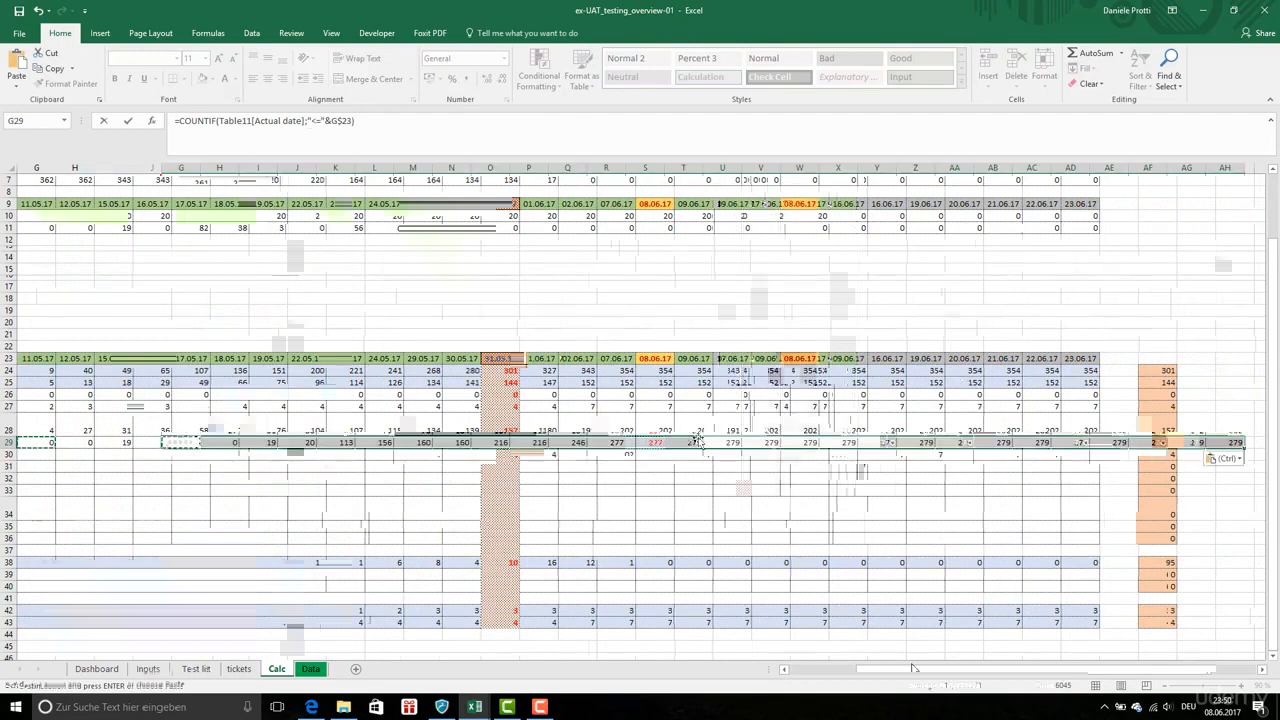
Inspect the tested pages formulas in several cells of row 29, including the summary column
click(648, 442)
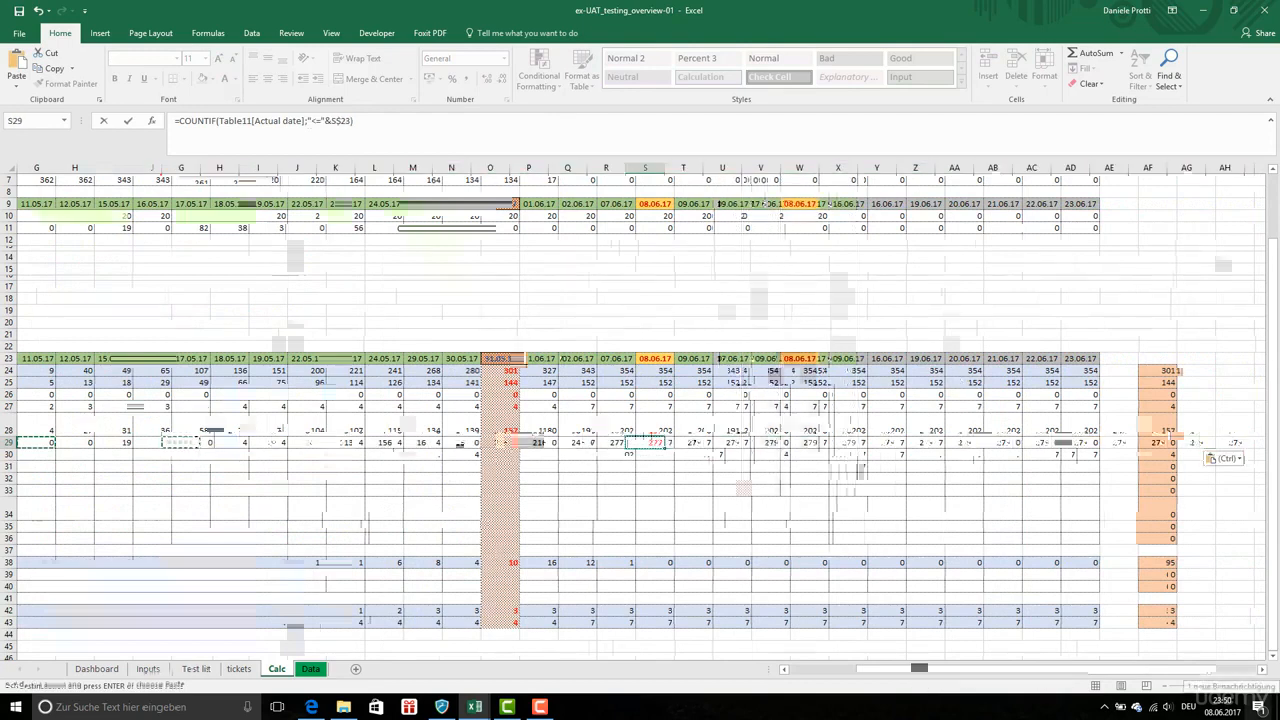
key(ctrl+Right)
key(Right)
key(Right)
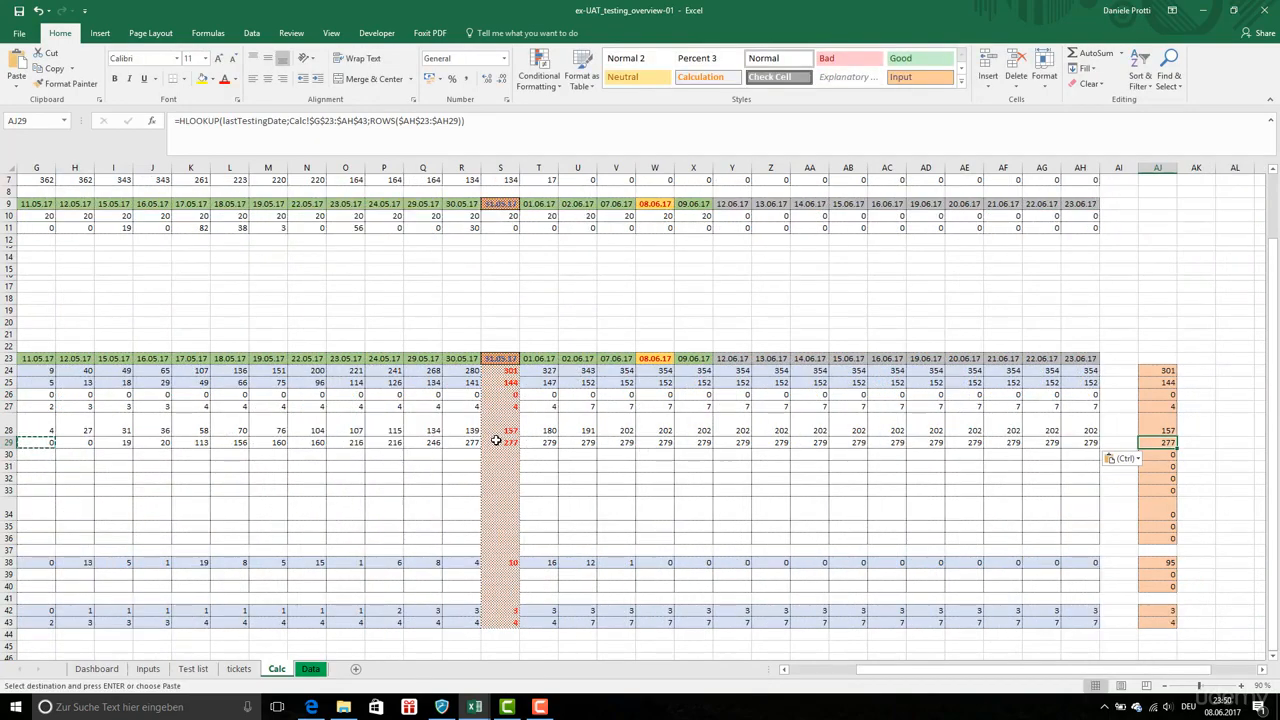
click(505, 442)
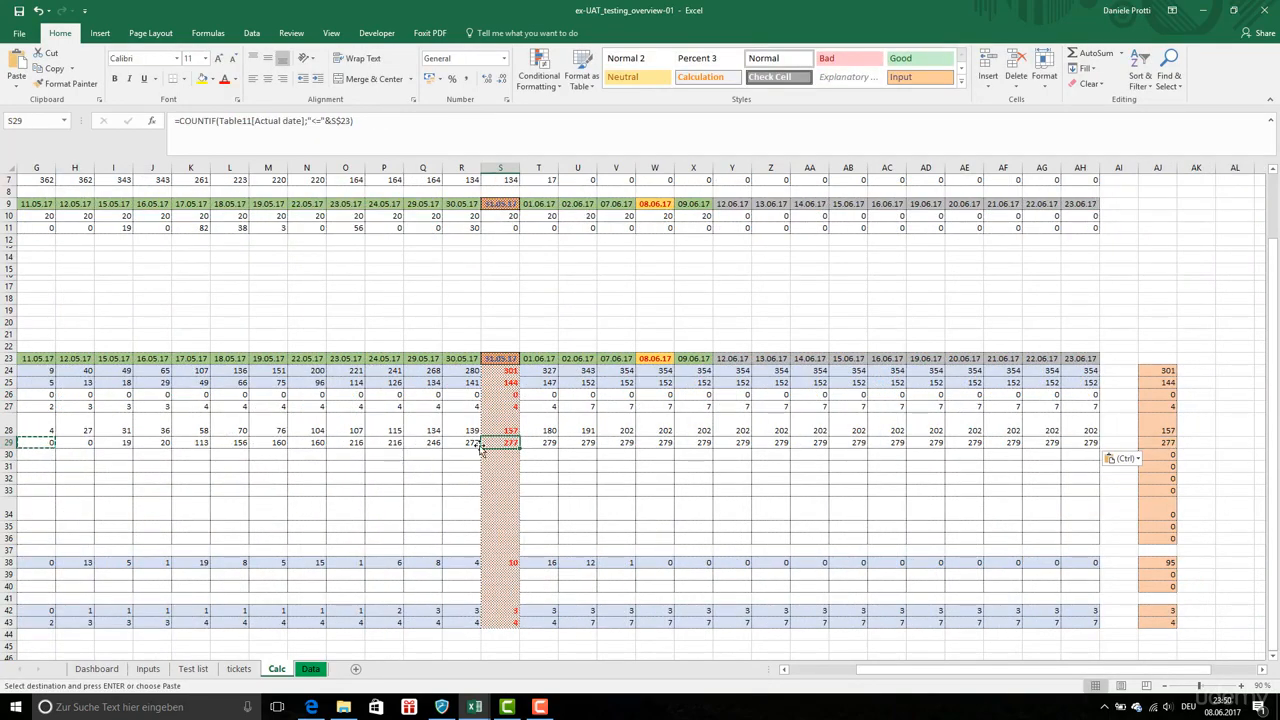
drag(873, 675, 817, 677)
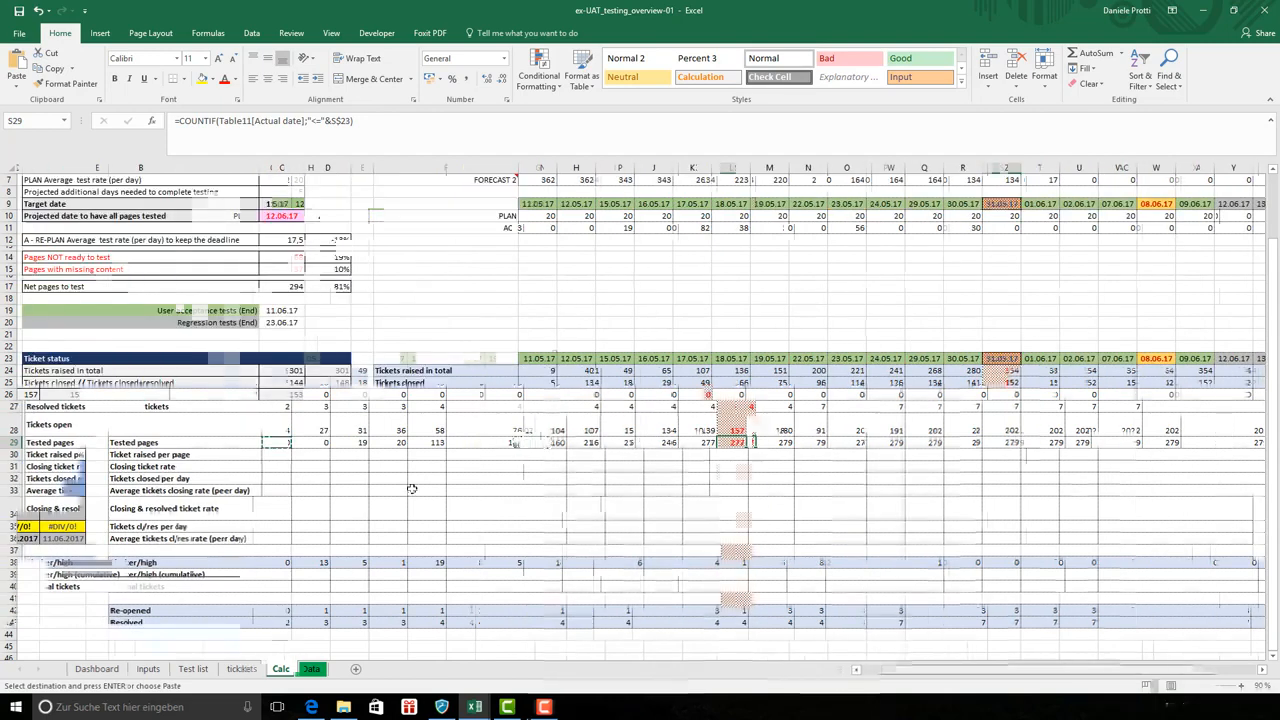
click(624, 443)
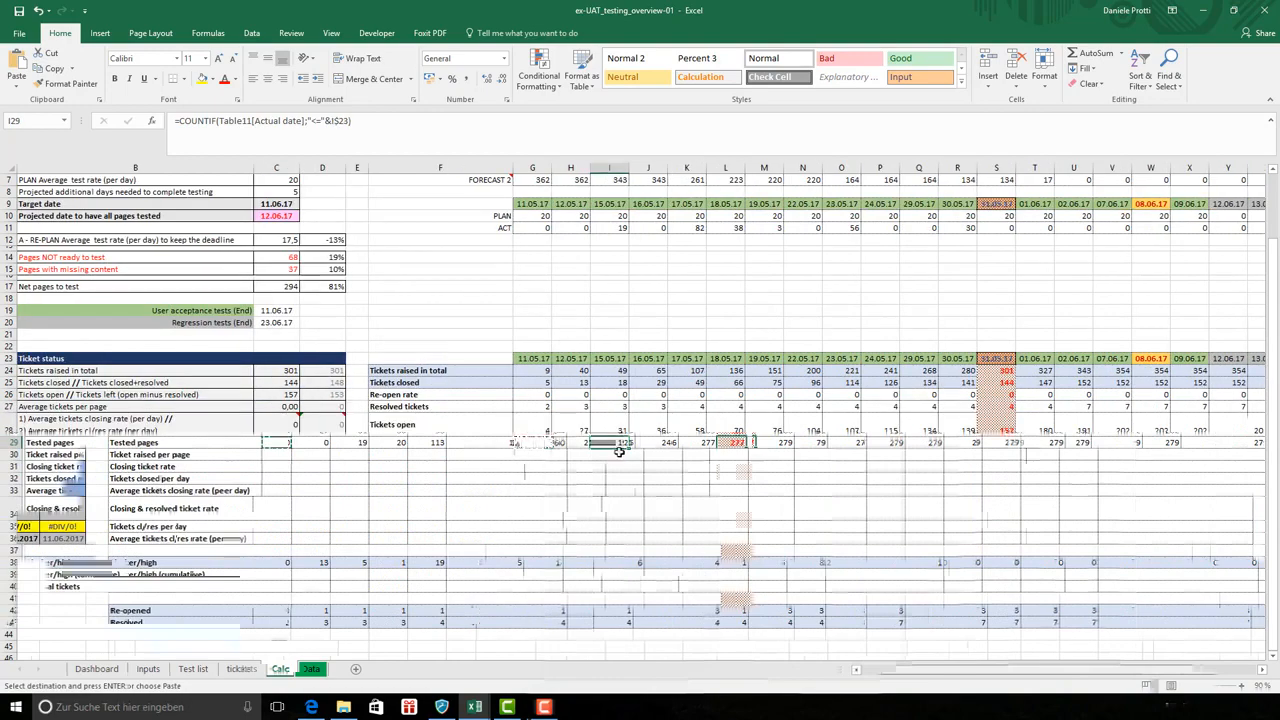
click(660, 443)
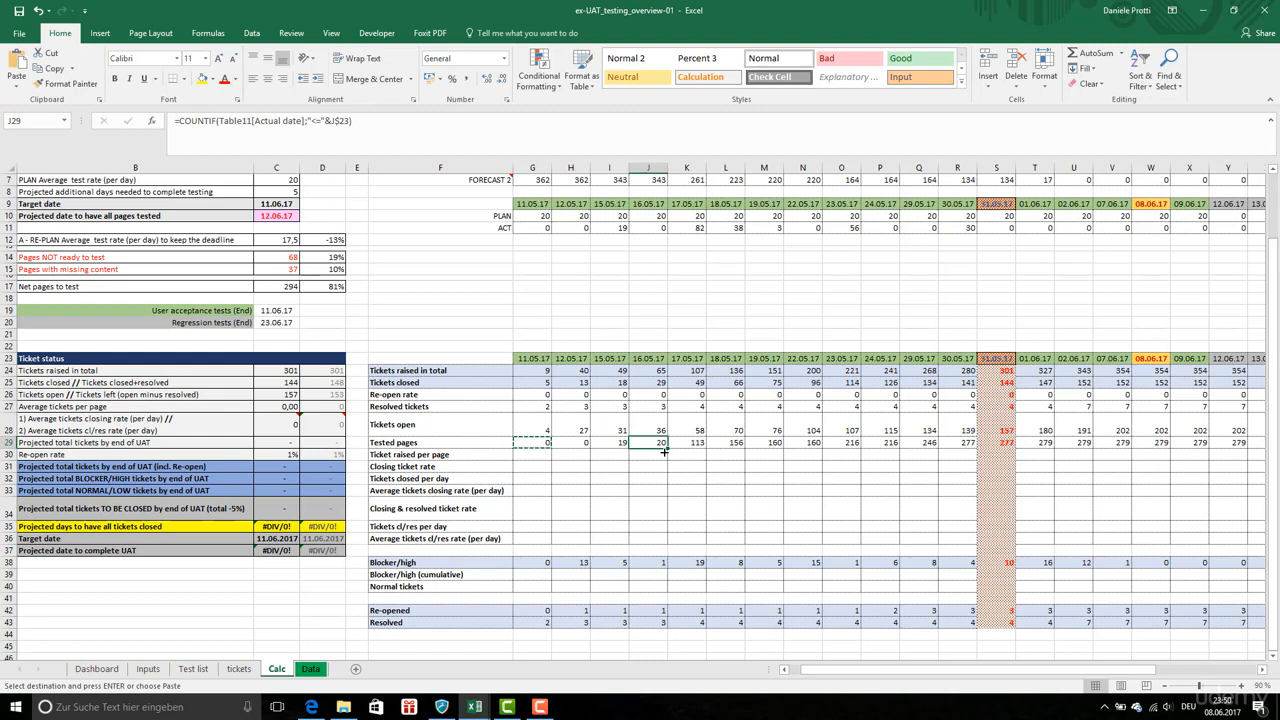
Enter the tickets raised per page formula G24/G29 in G30
click(546, 457)
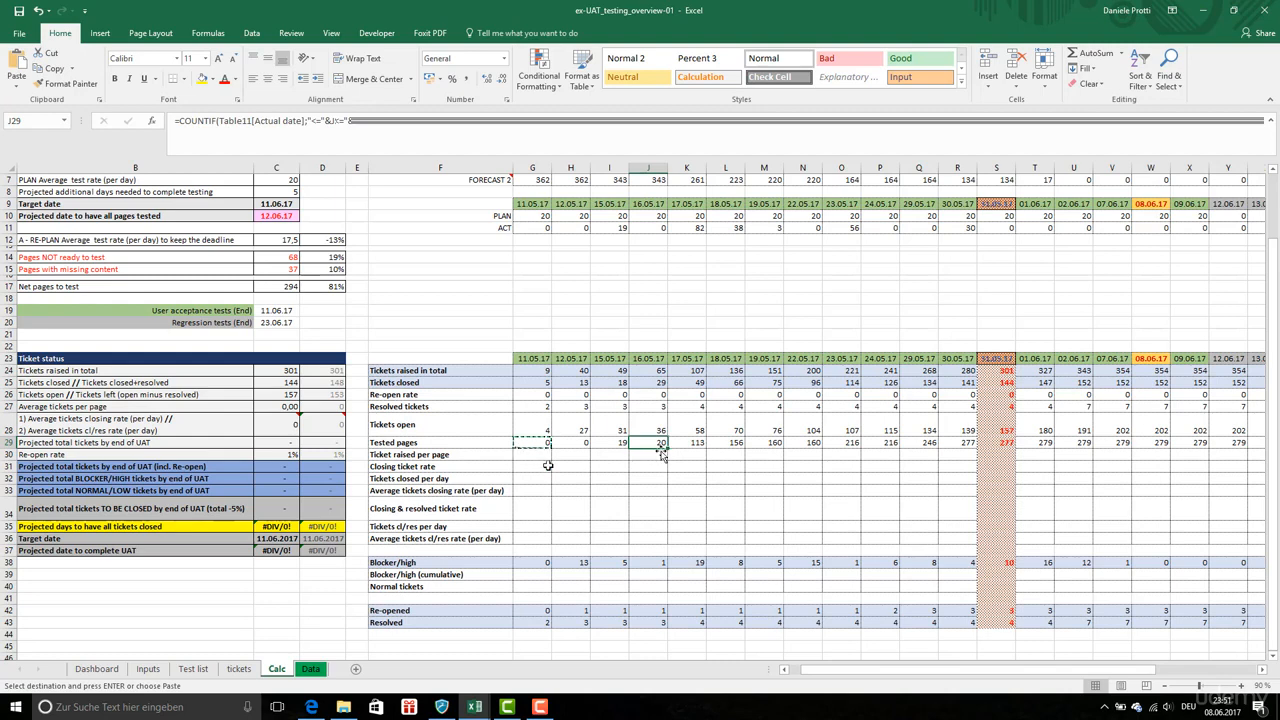
text(=)
click(527, 371)
text(/)
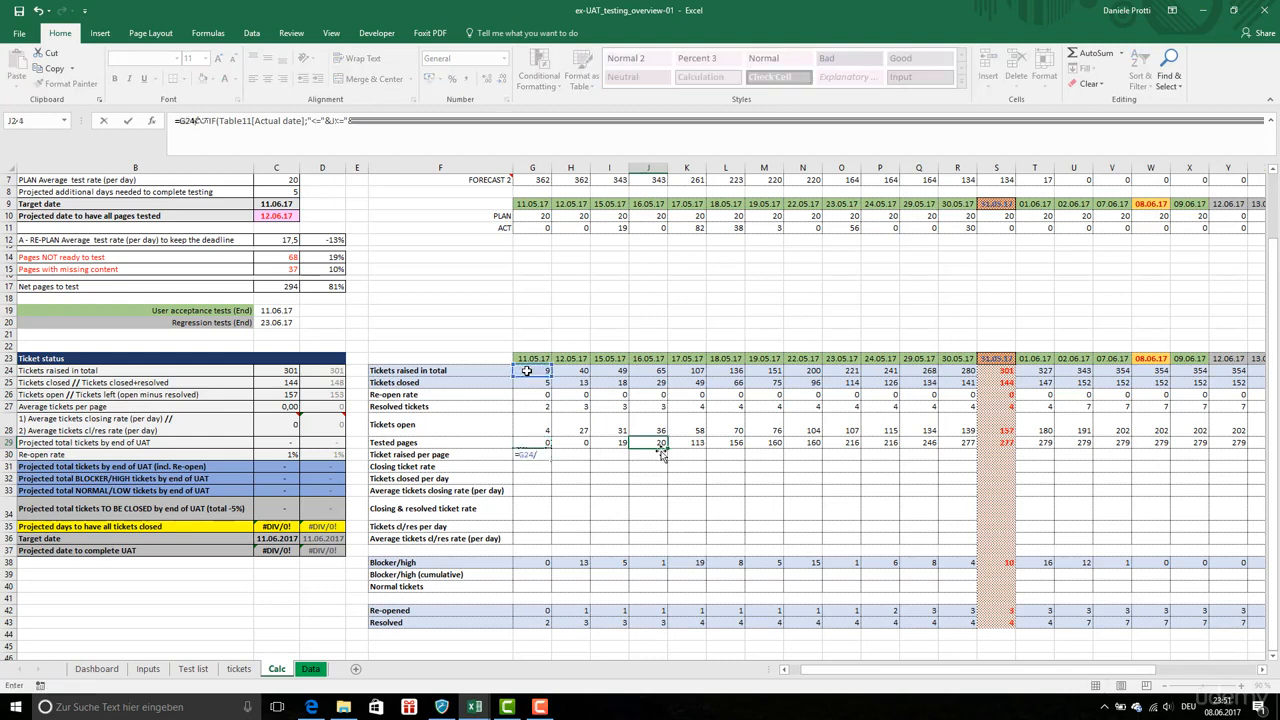
click(528, 444)
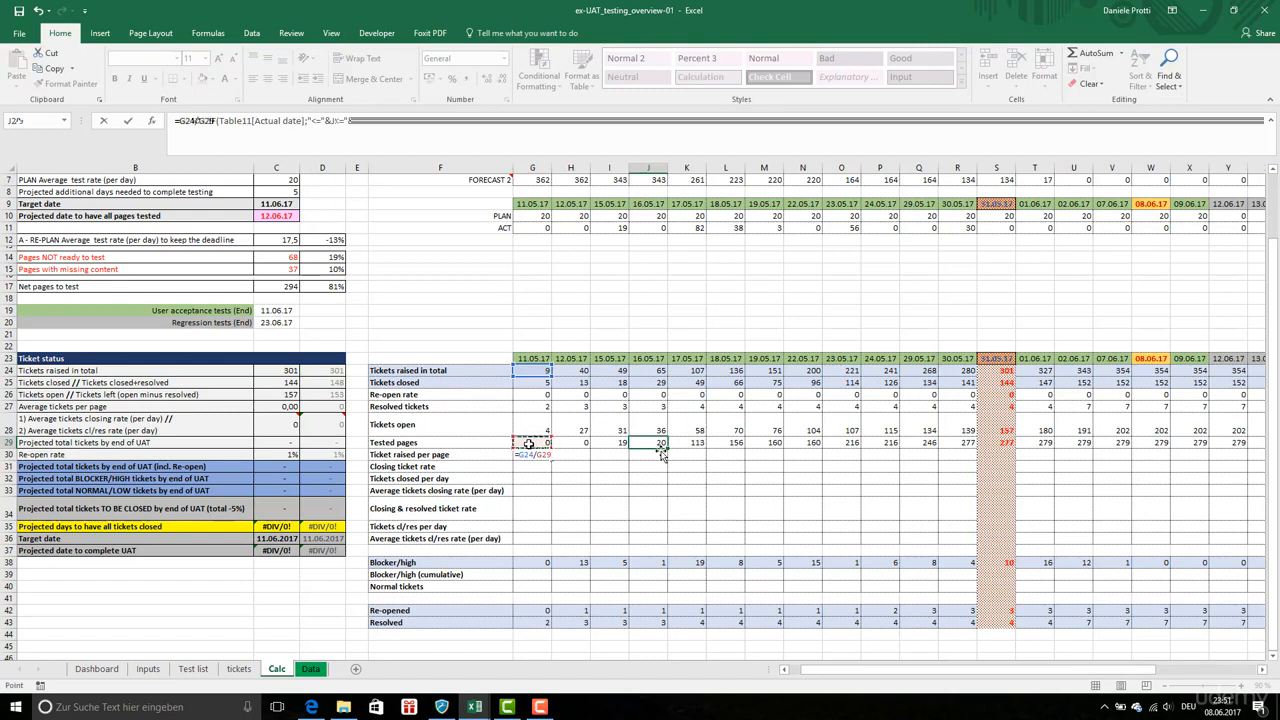
key(ctrl+Return)
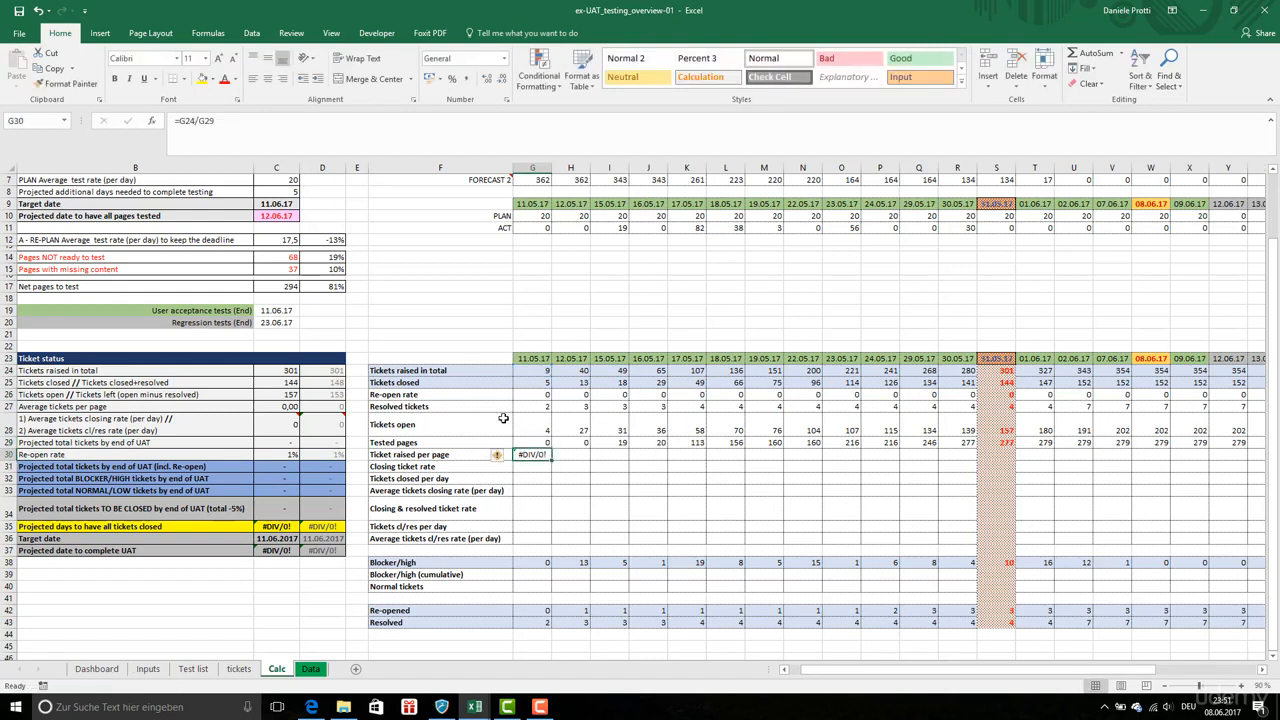
Wrap the G30 formula in an IF that divides only when G29 is greater than 0, and fill it across row 30
click(180, 120)
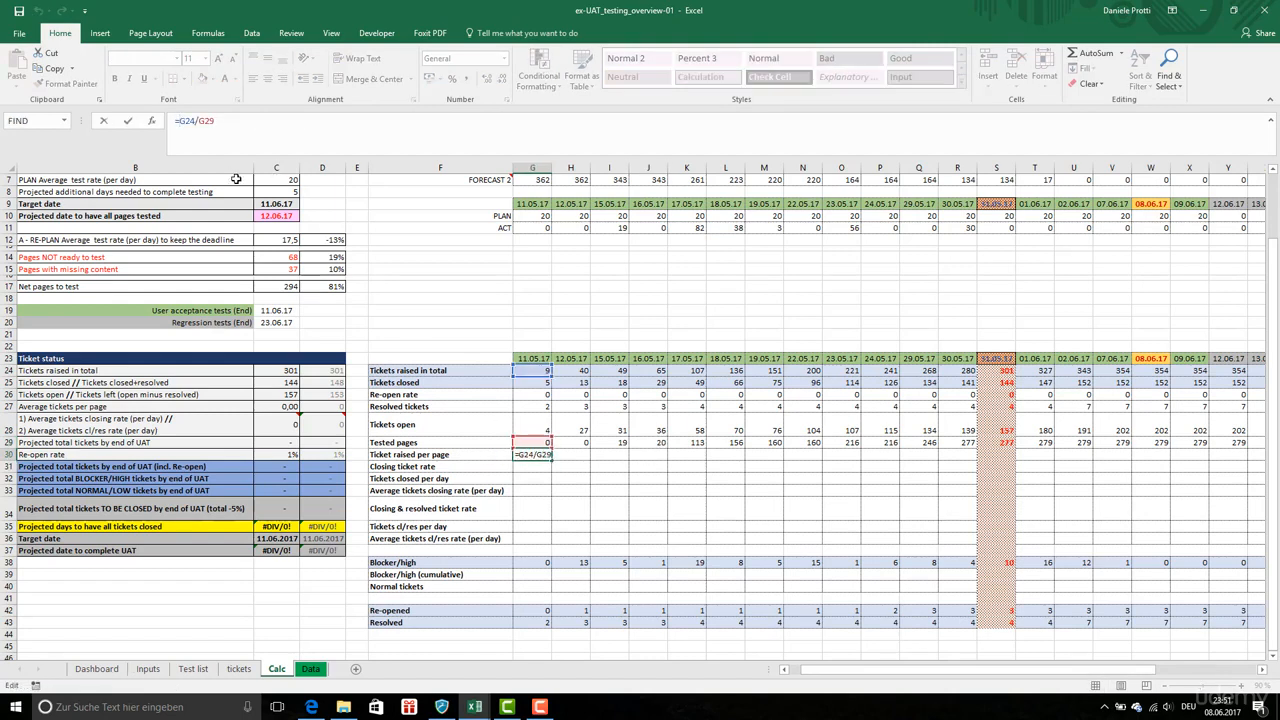
text(IF()
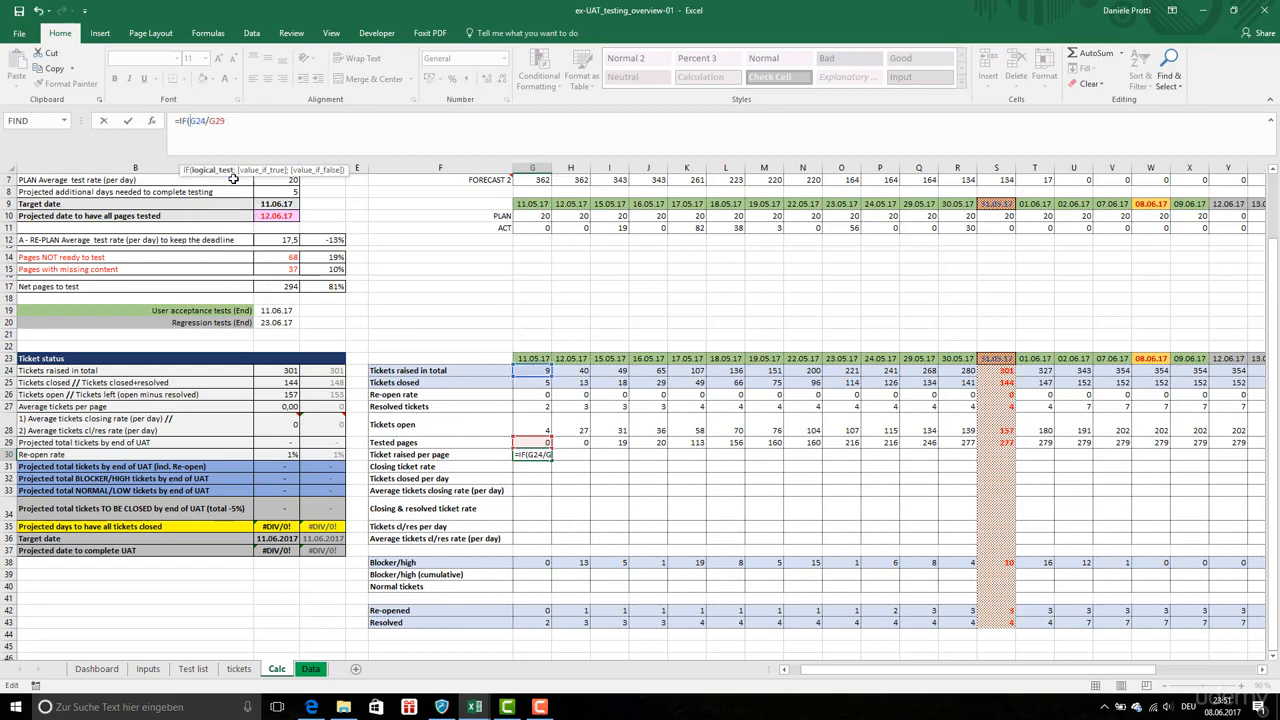
text(G2)
text(9)
text(>0)
text(;)
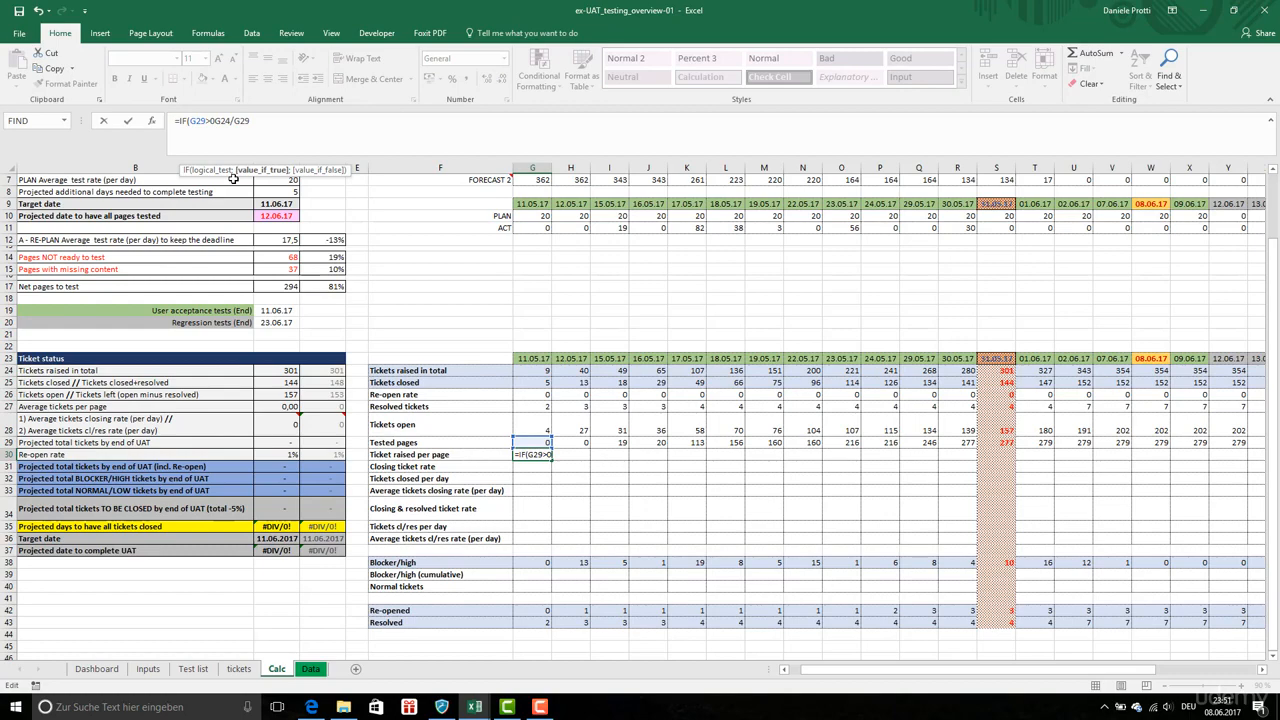
text(;)
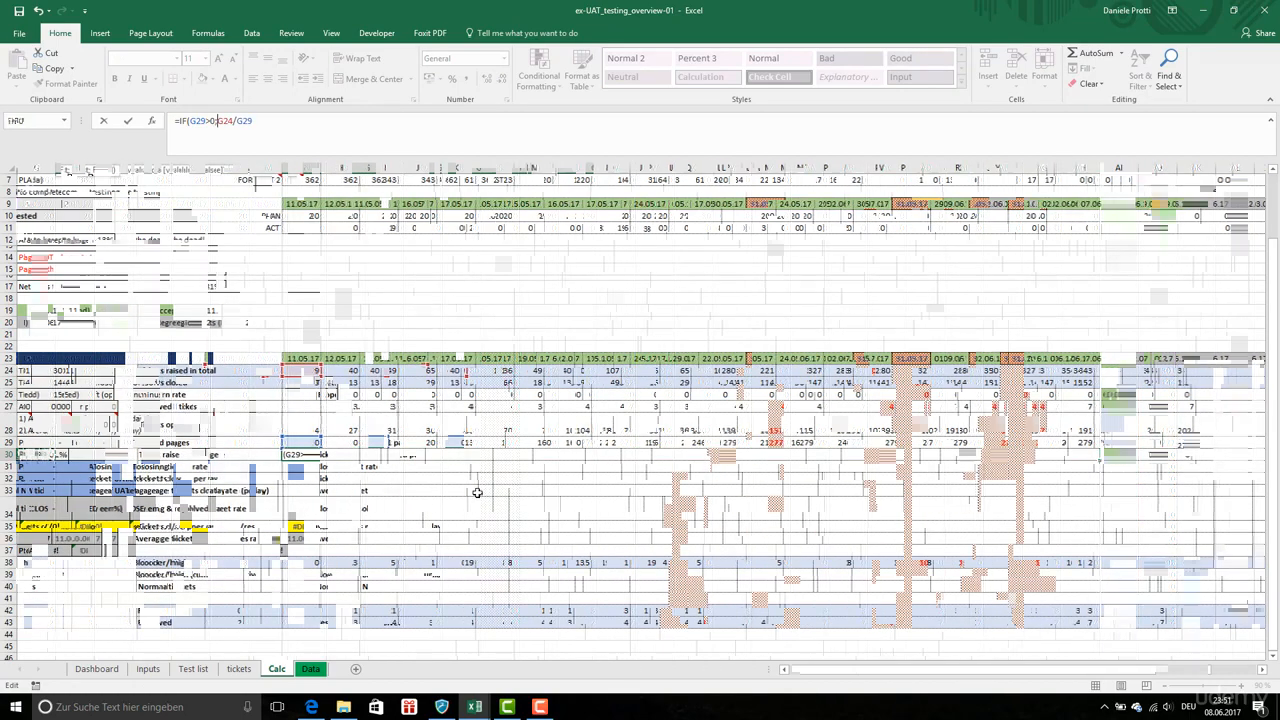
right_click(468, 456)
click(538, 233)
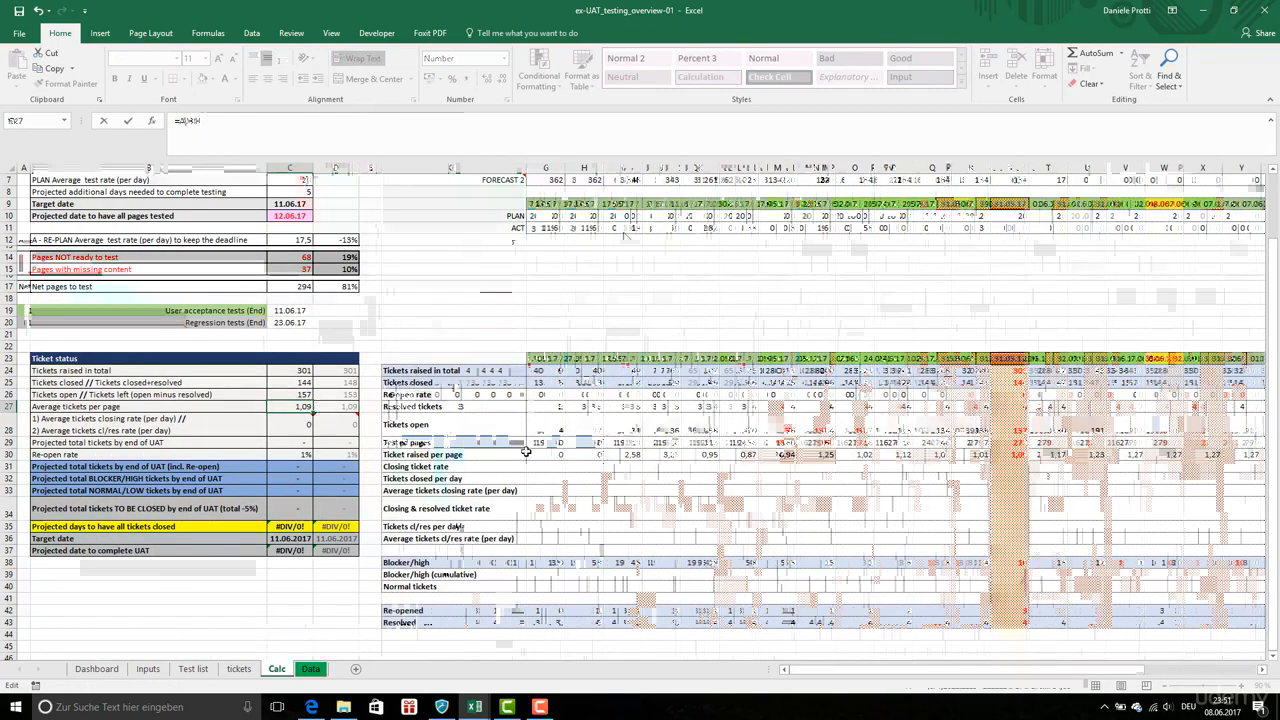
click(549, 468)
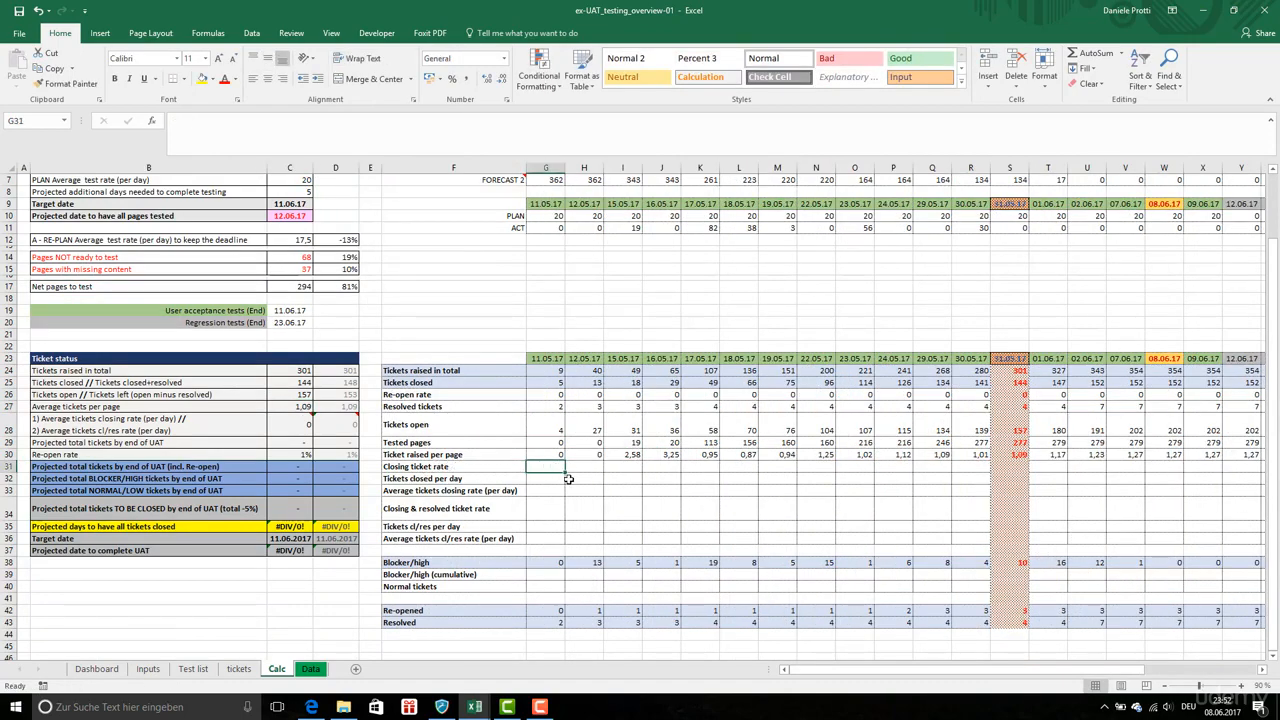
Enter the closing ticket rate formula G25/G24 in G31
text(=)
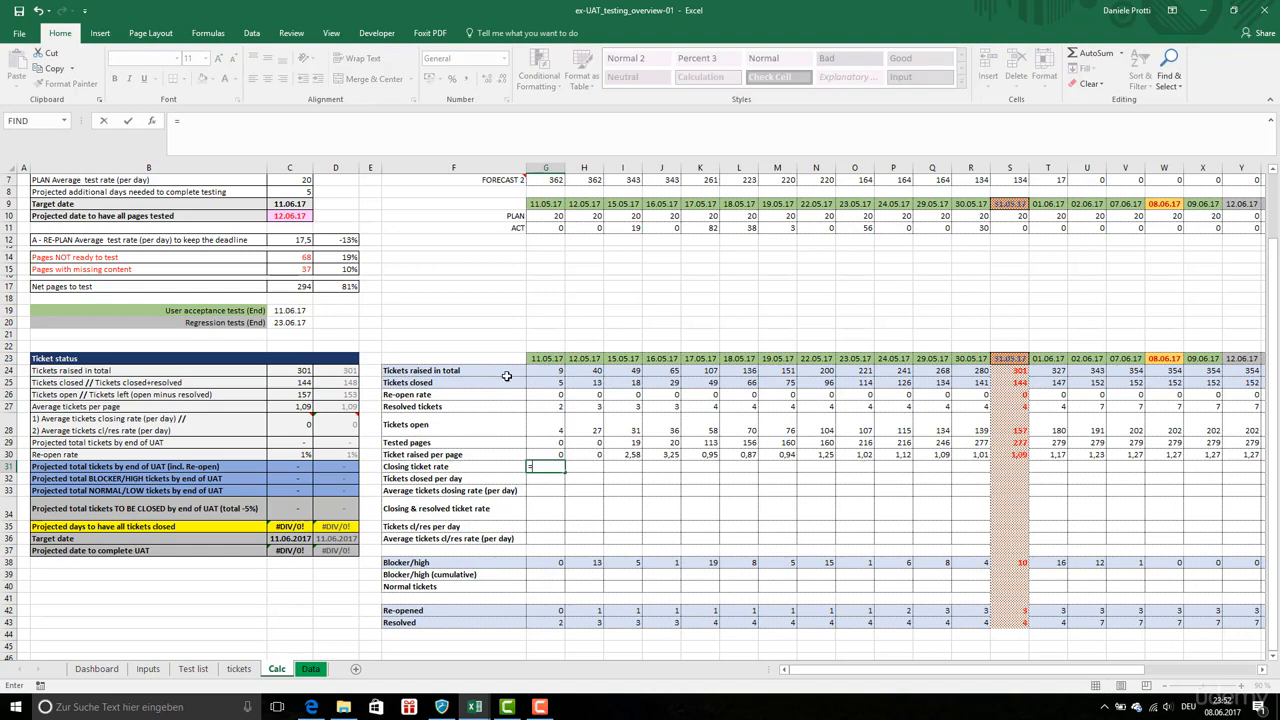
click(552, 382)
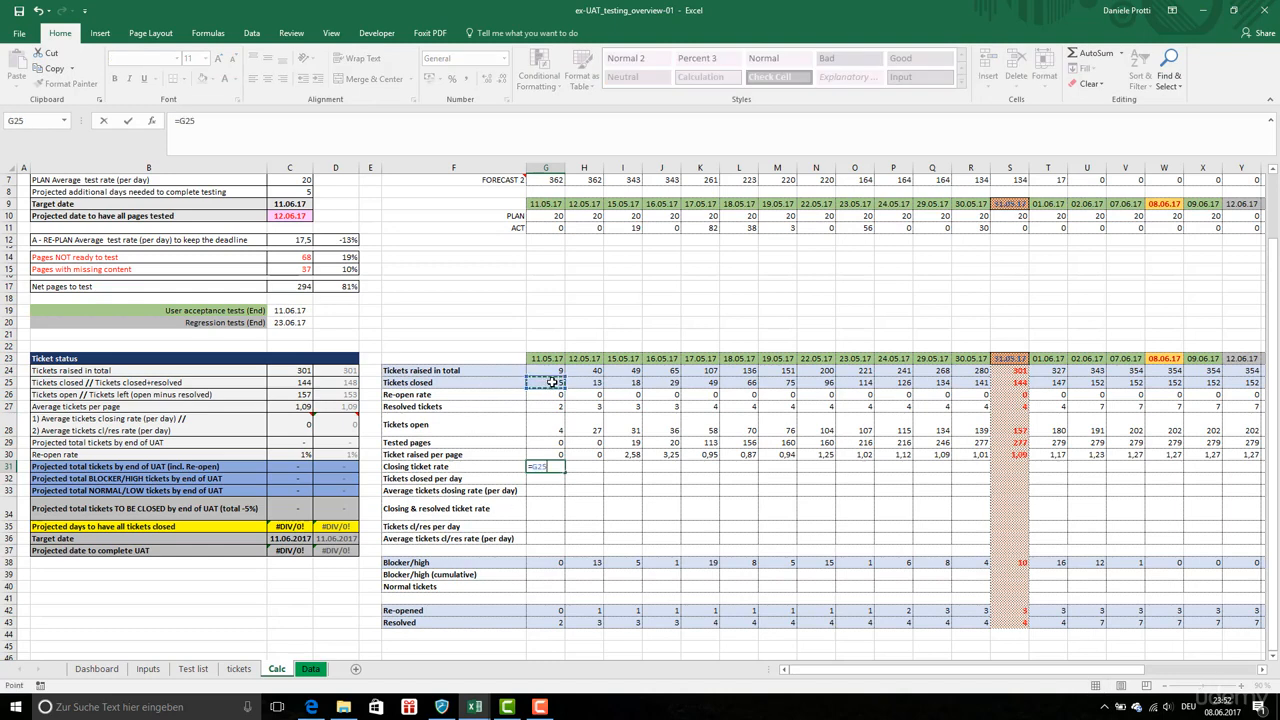
text(/)
click(555, 370)
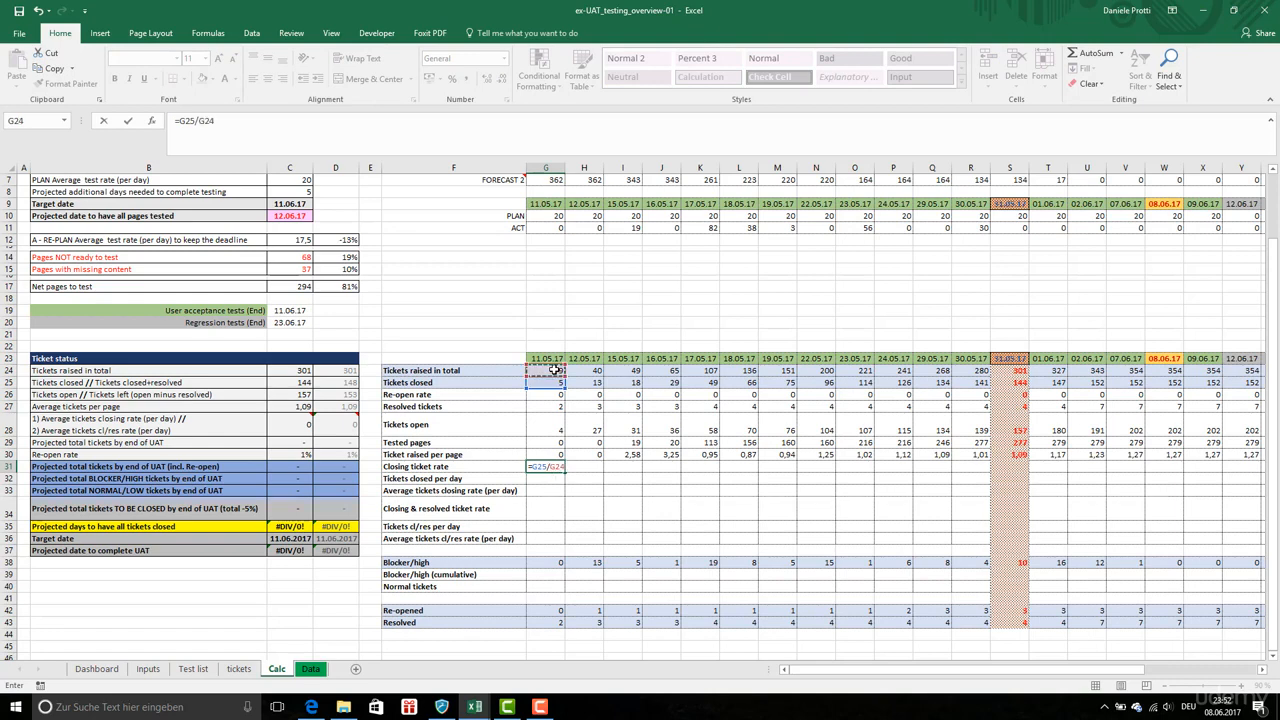
key(Return)
Enter tickets closed per day formulas: G32 referencing G25 and H32 as H25-G32
text(=)
click(555, 383)
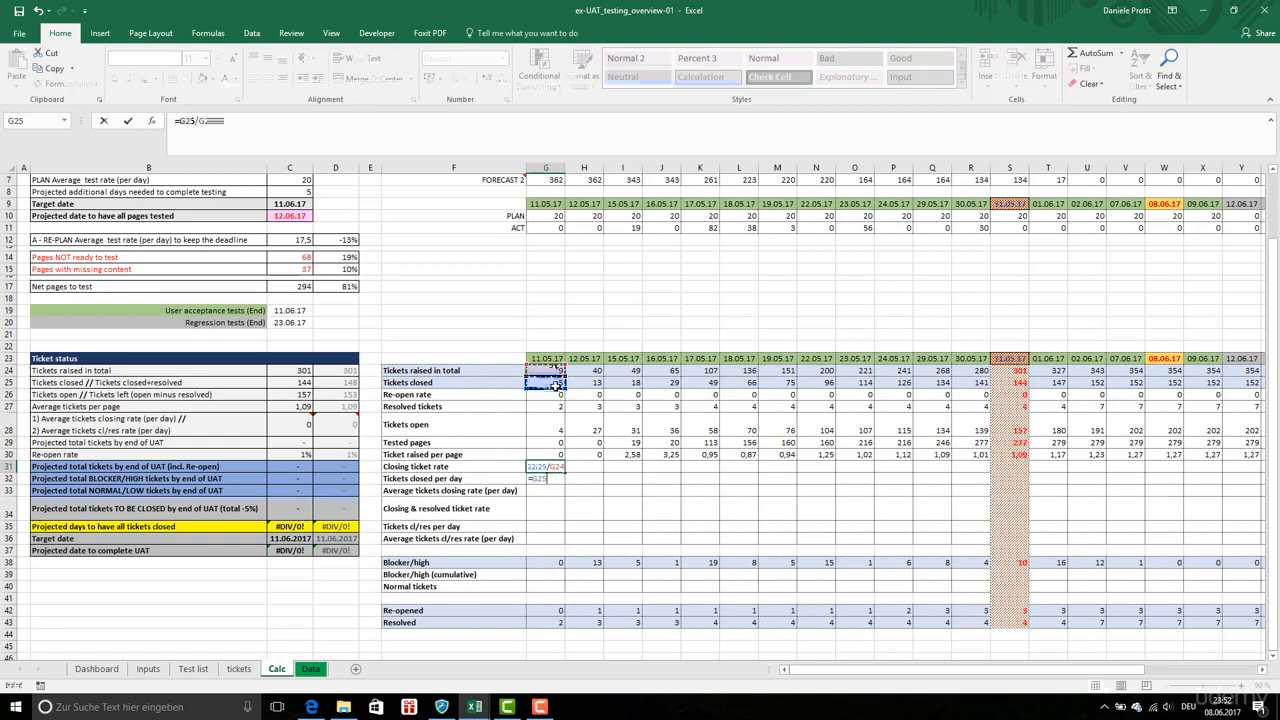
key(Return)
click(596, 481)
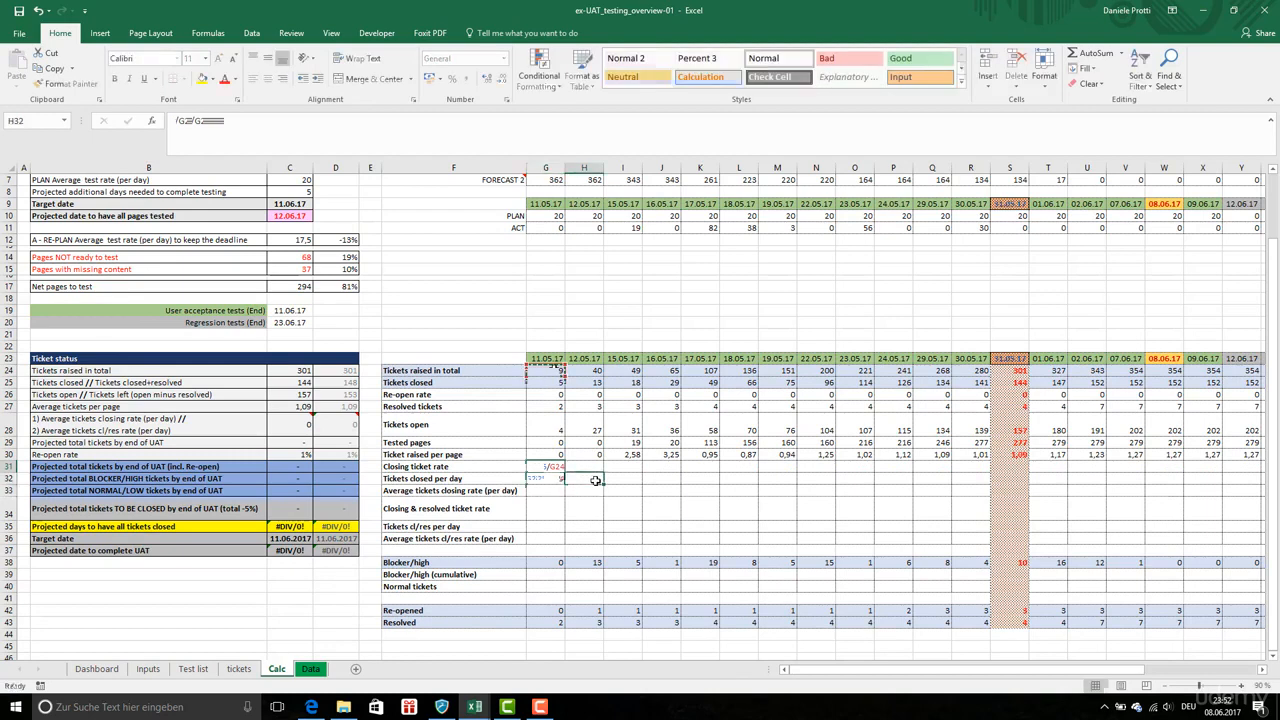
text(=)
click(594, 385)
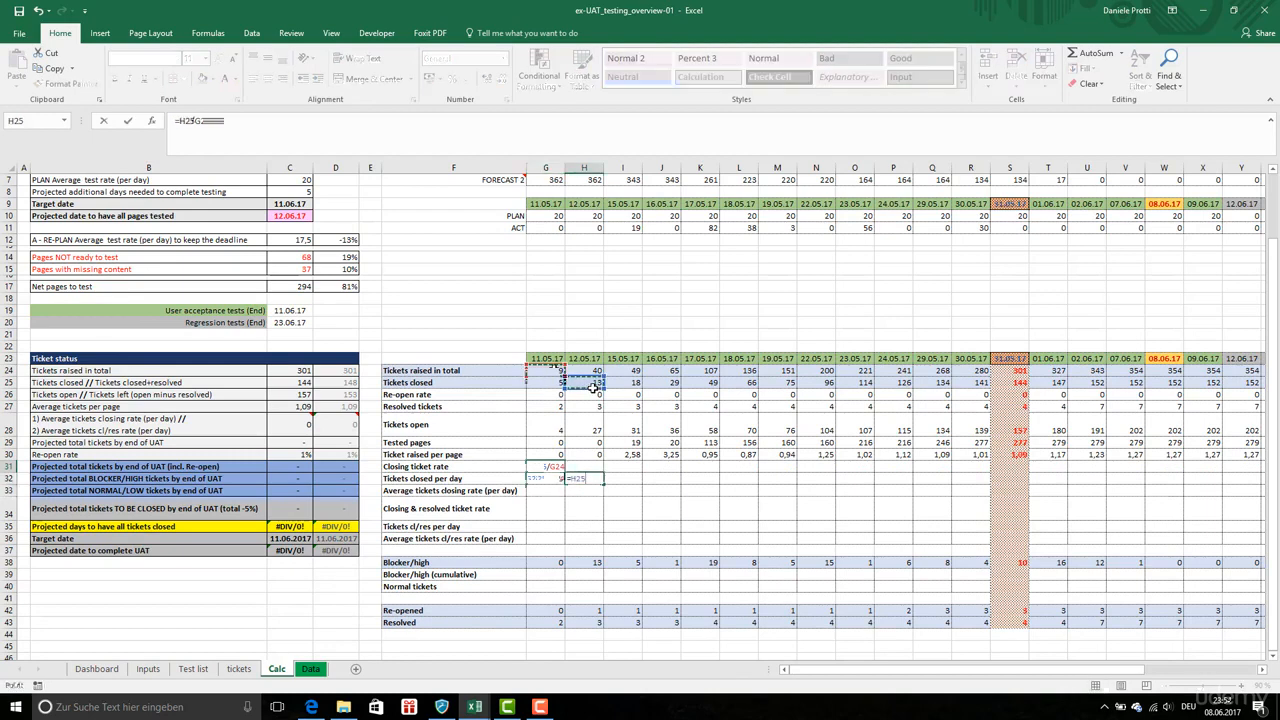
text(-)
click(555, 479)
key(ctrl+Return)
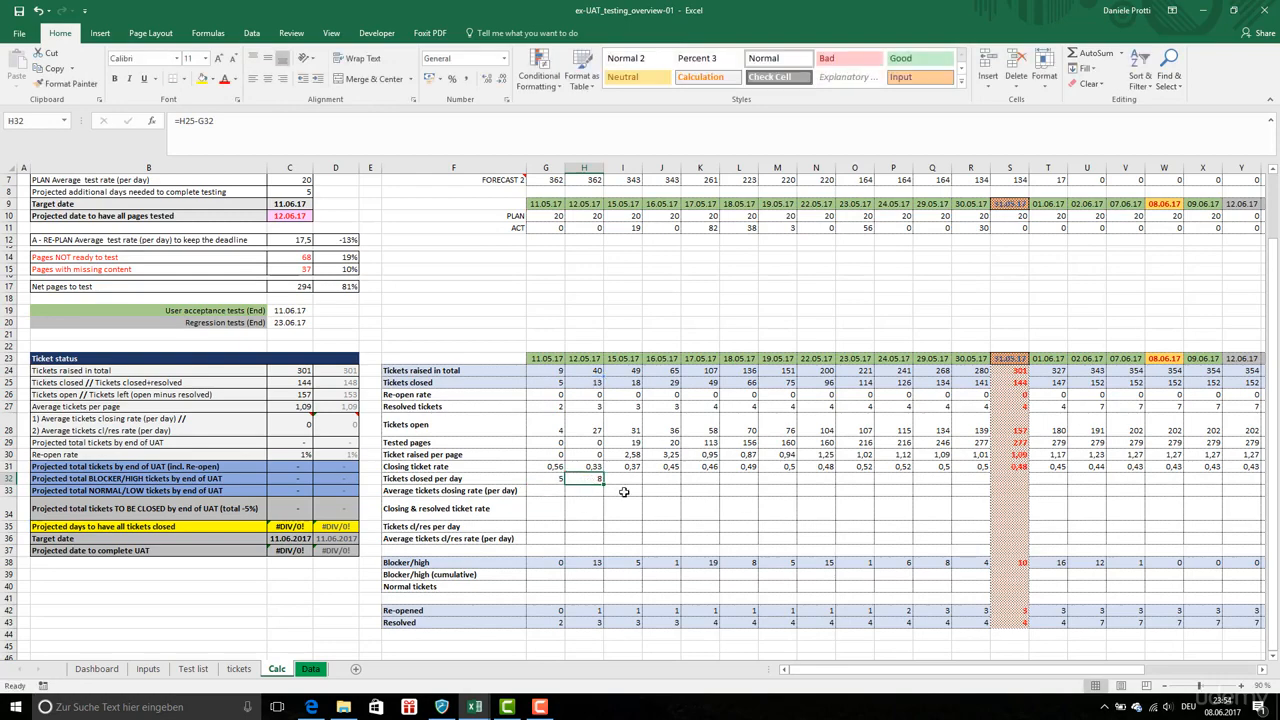
Copy the H32 formula and paste it across row 32 through column AH
key(ctrl+c)
click(626, 478)
key(ctrl+shift+Right)
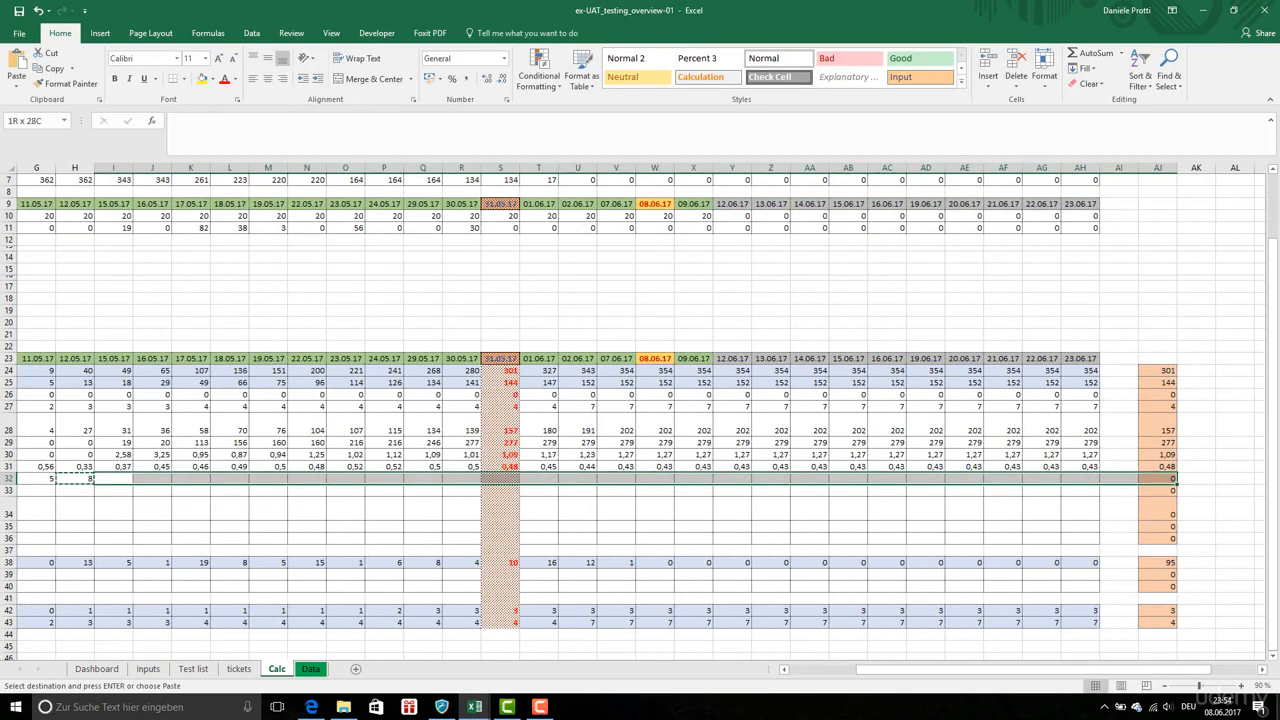
key(ctrl+v)
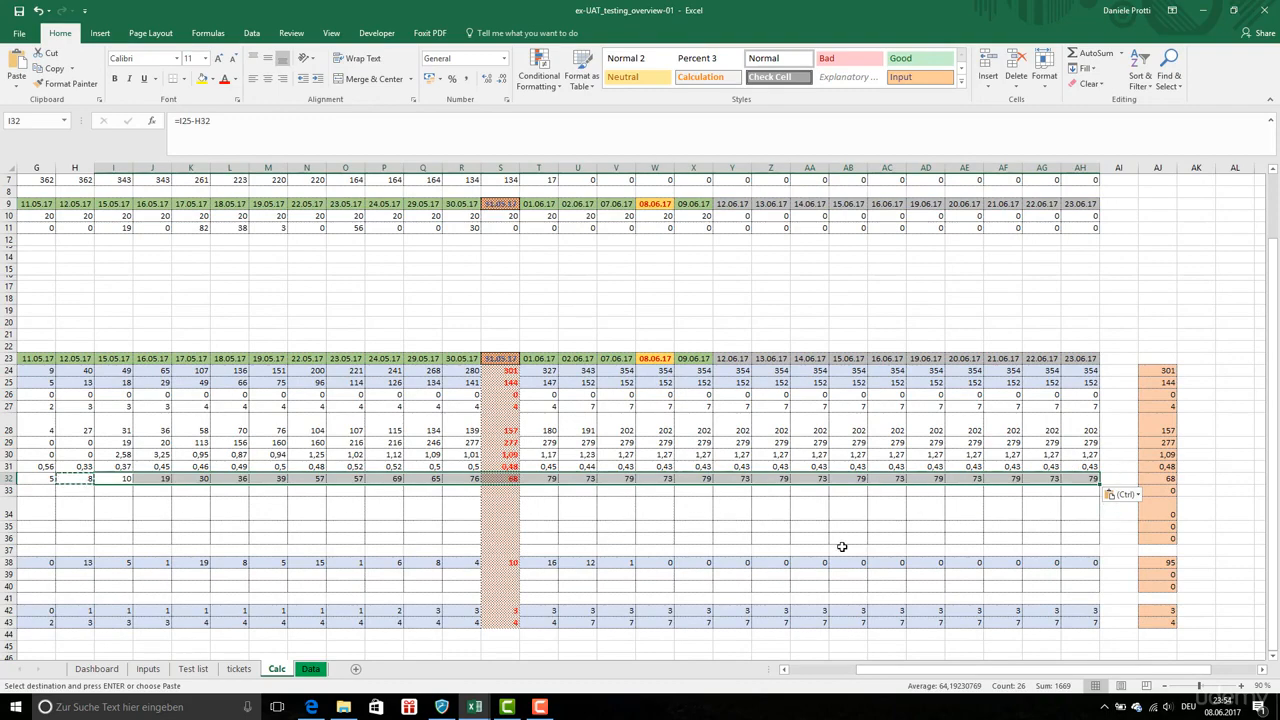
click(547, 492)
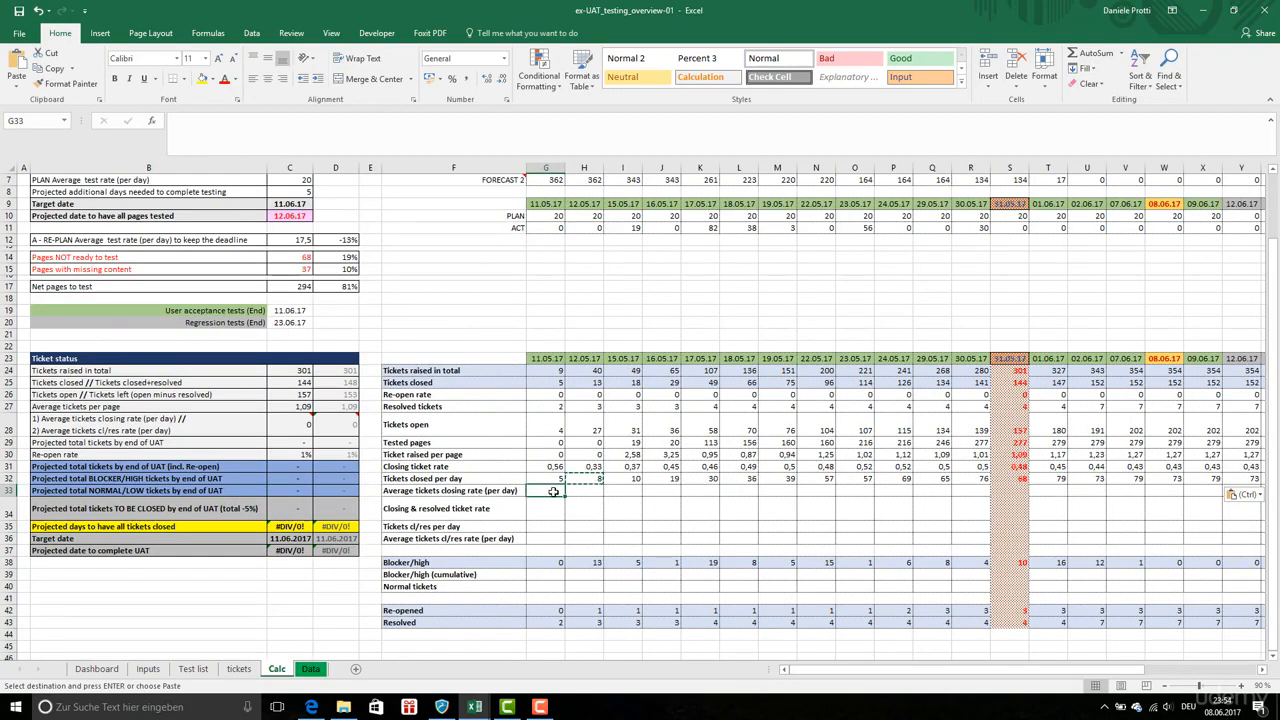
key(Escape)
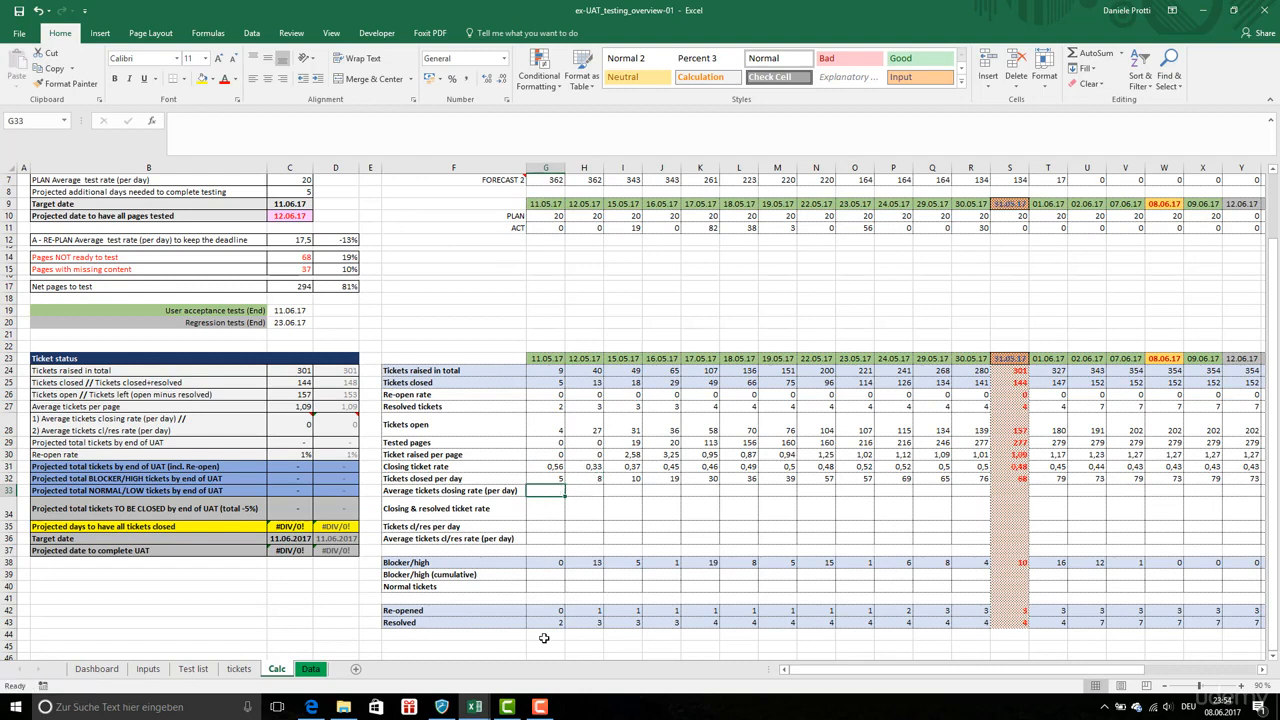
Enter the average tickets closing rate per day in G33 as ROUND(SUM($G$32:G32)/NETWORKDAYS($G$23;G23;rangeHolidays);0)
click(240, 131)
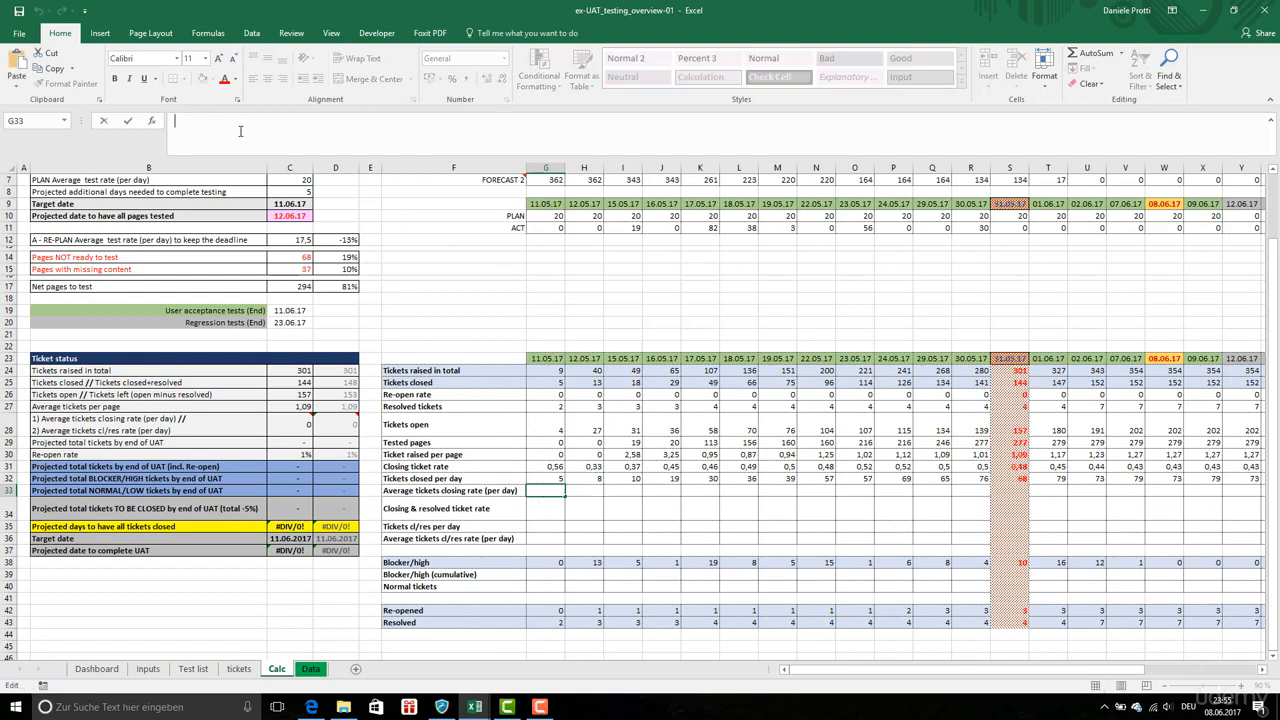
key(ctrl+v)
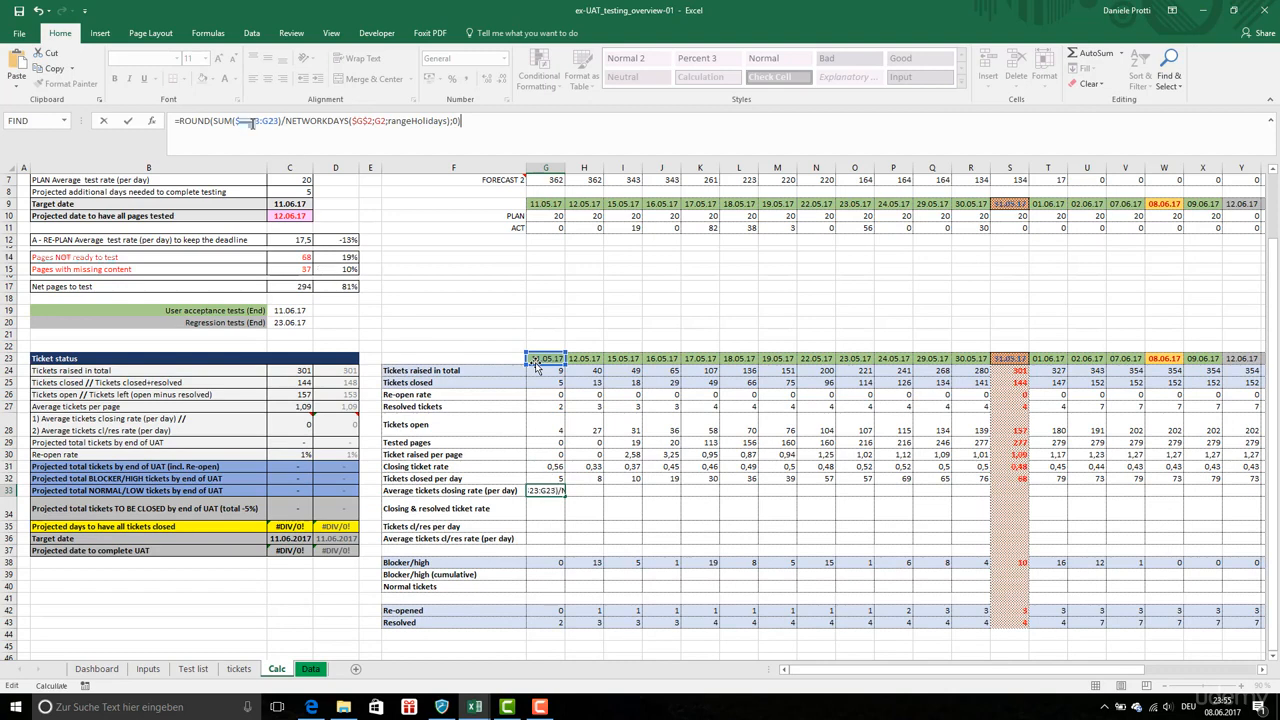
text(=ROUND()
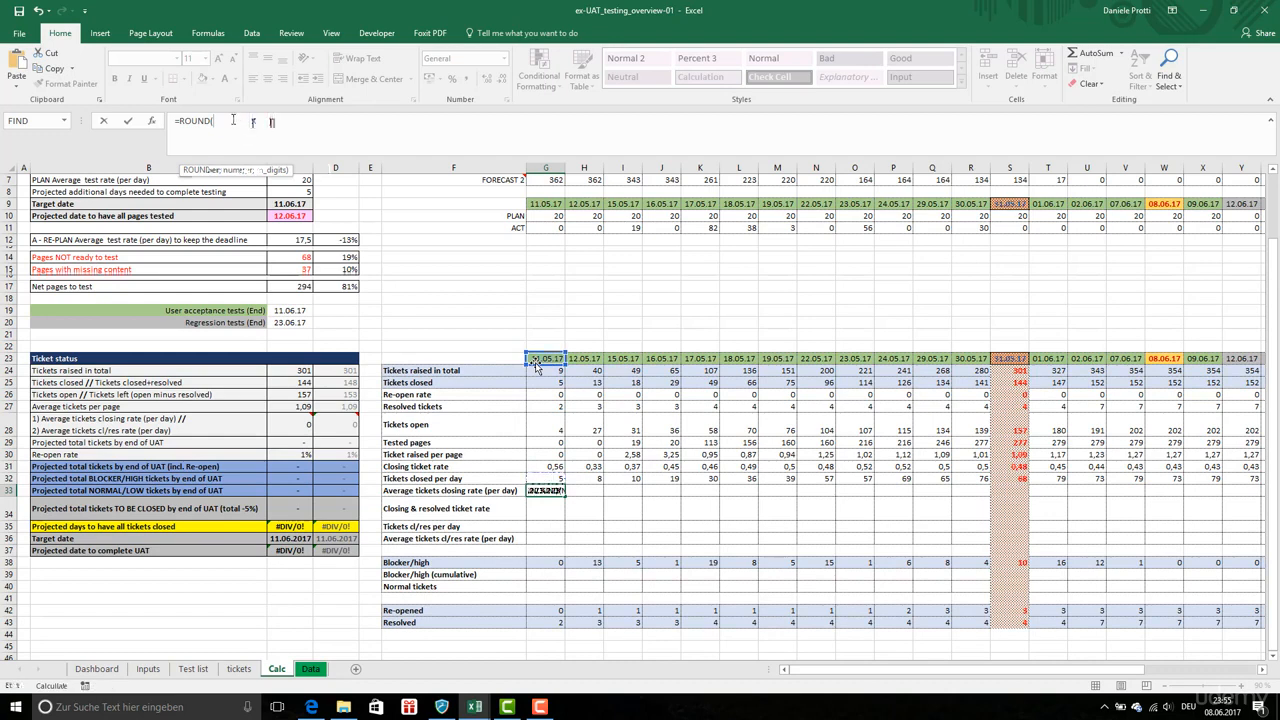
click(240, 121)
text(/NET)
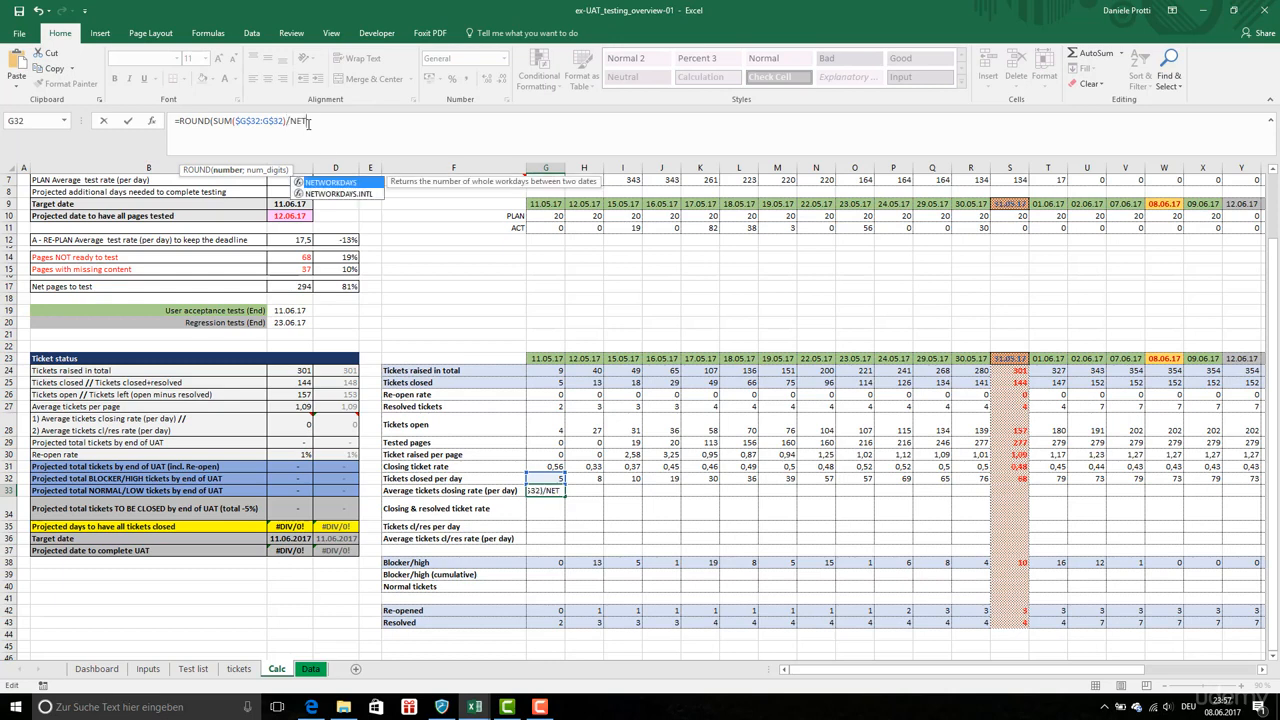
double_click(357, 183)
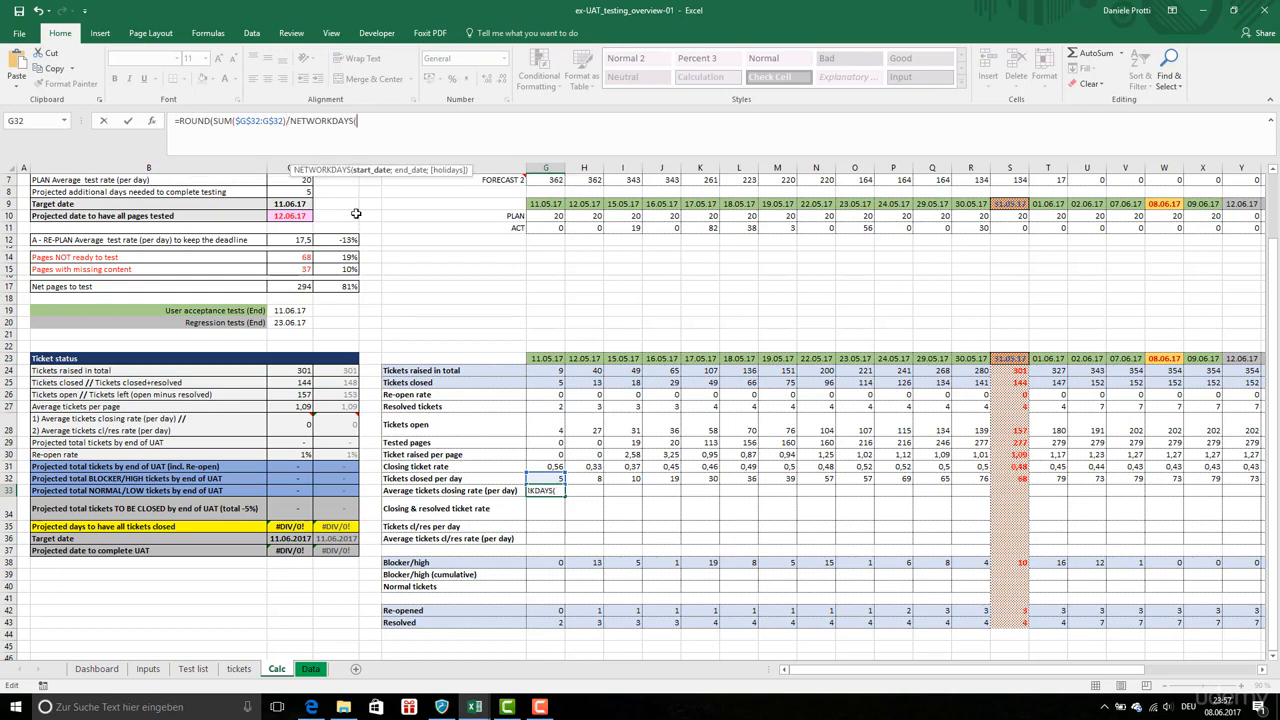
click(540, 360)
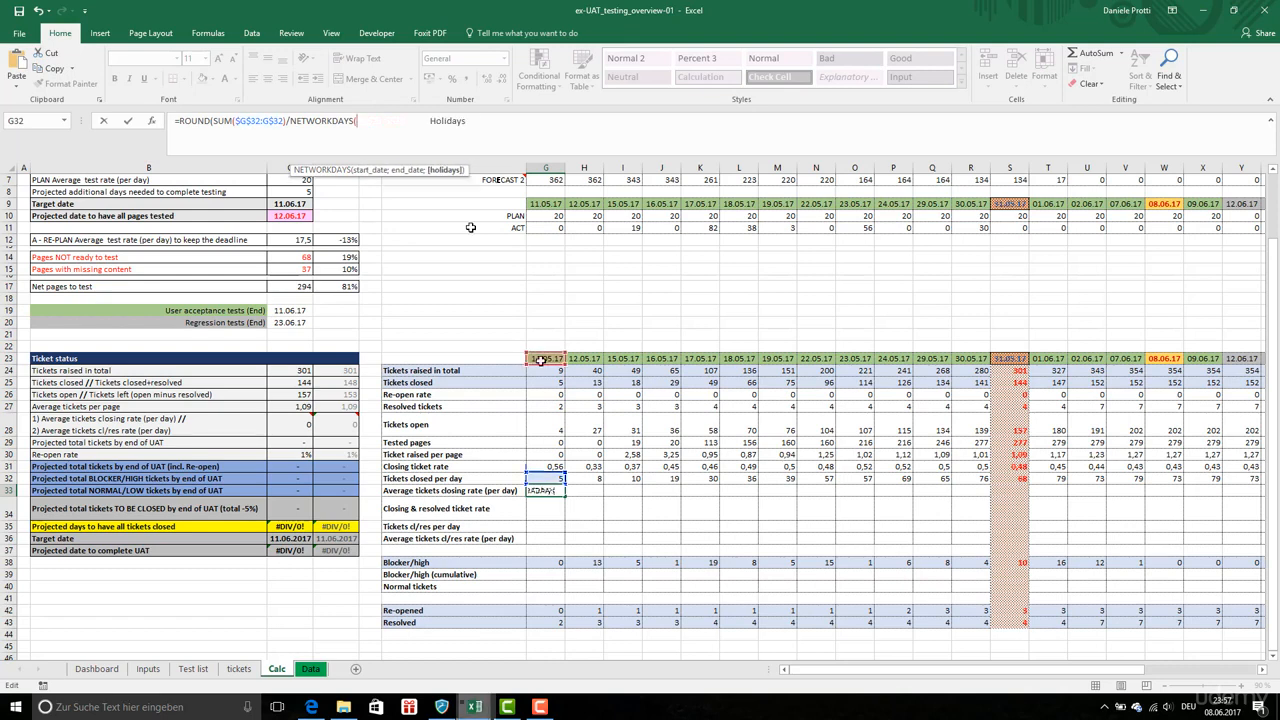
text())
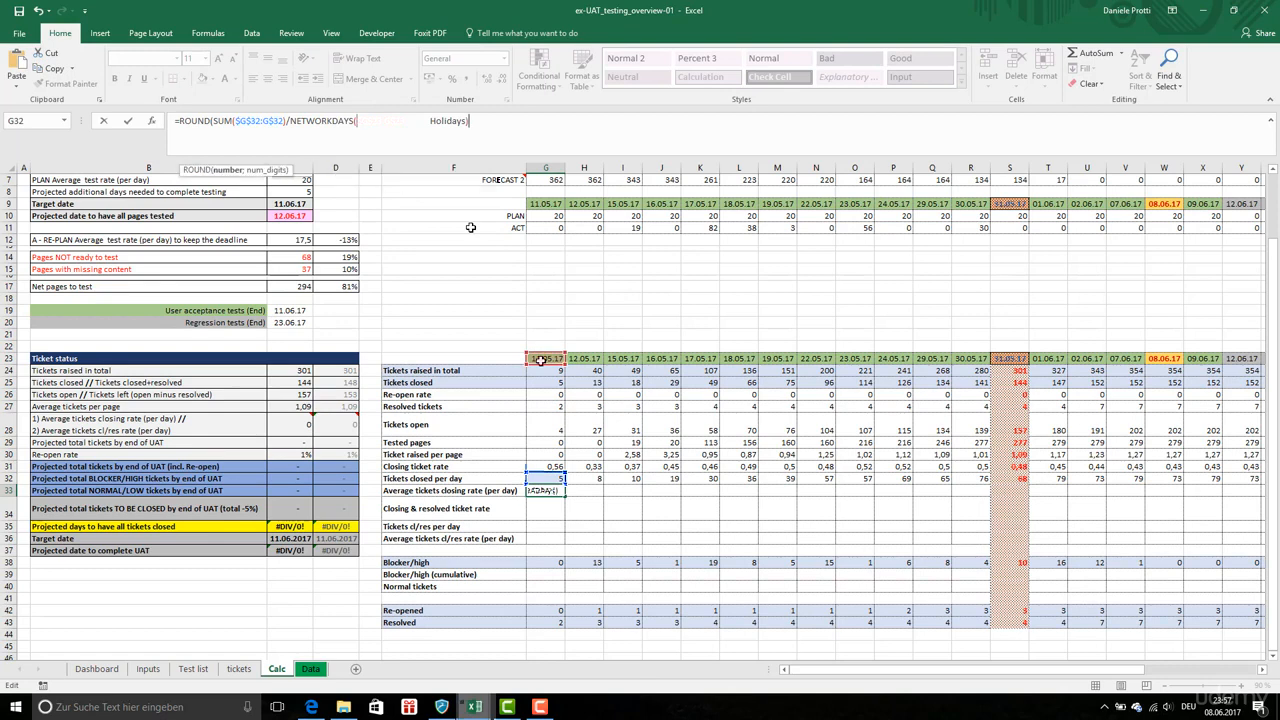
text(;0))
key(Return)
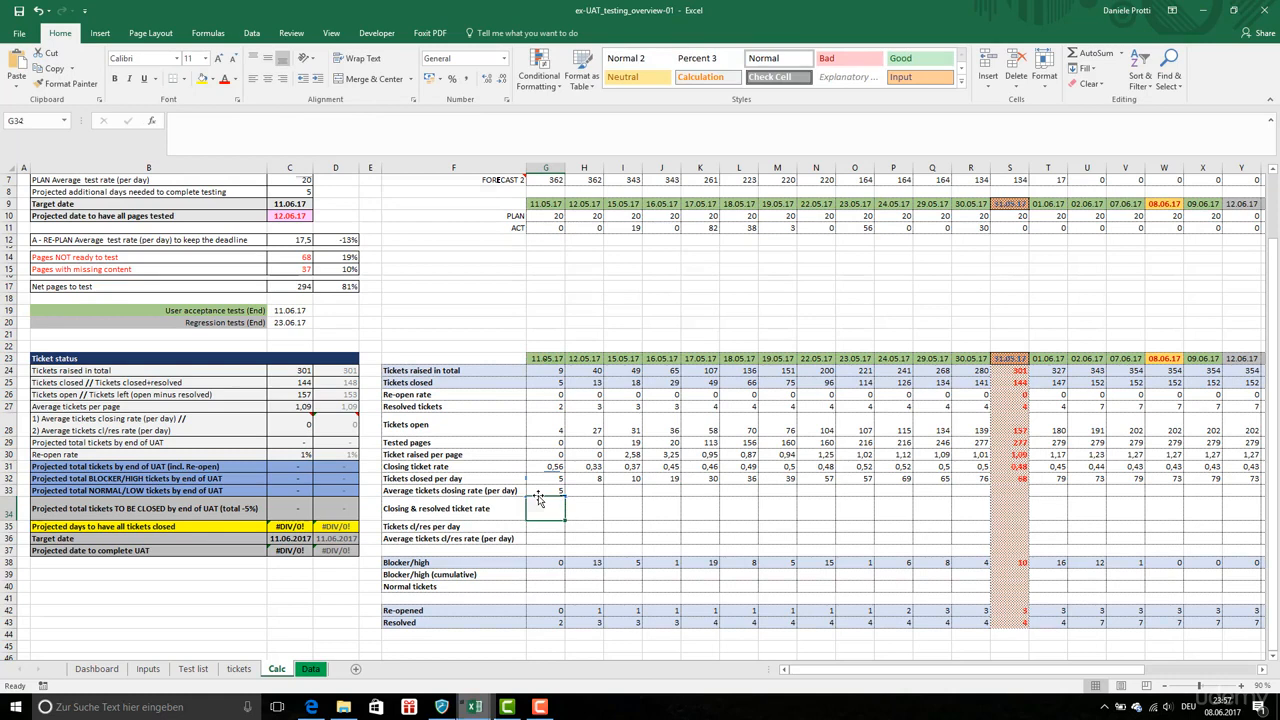
Check the named ranges list for the holiday range, then return to the Calc sheet and review the G33 formula
click(64, 120)
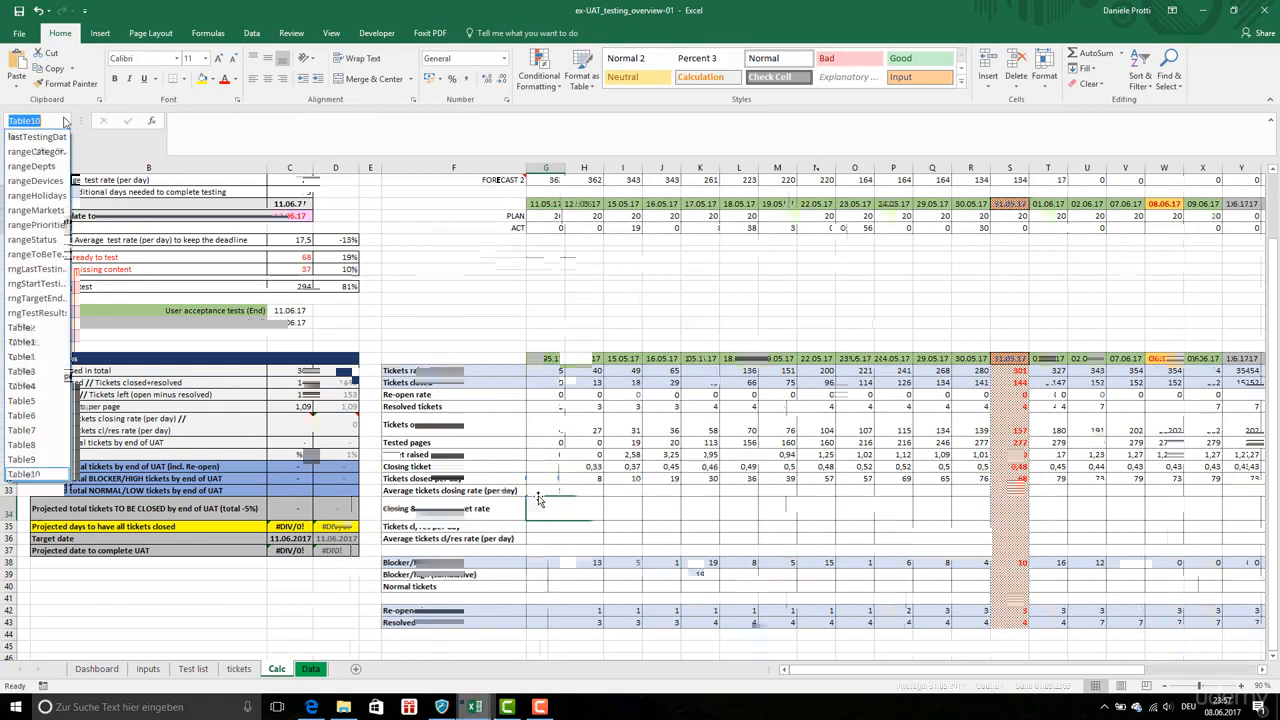
click(56, 197)
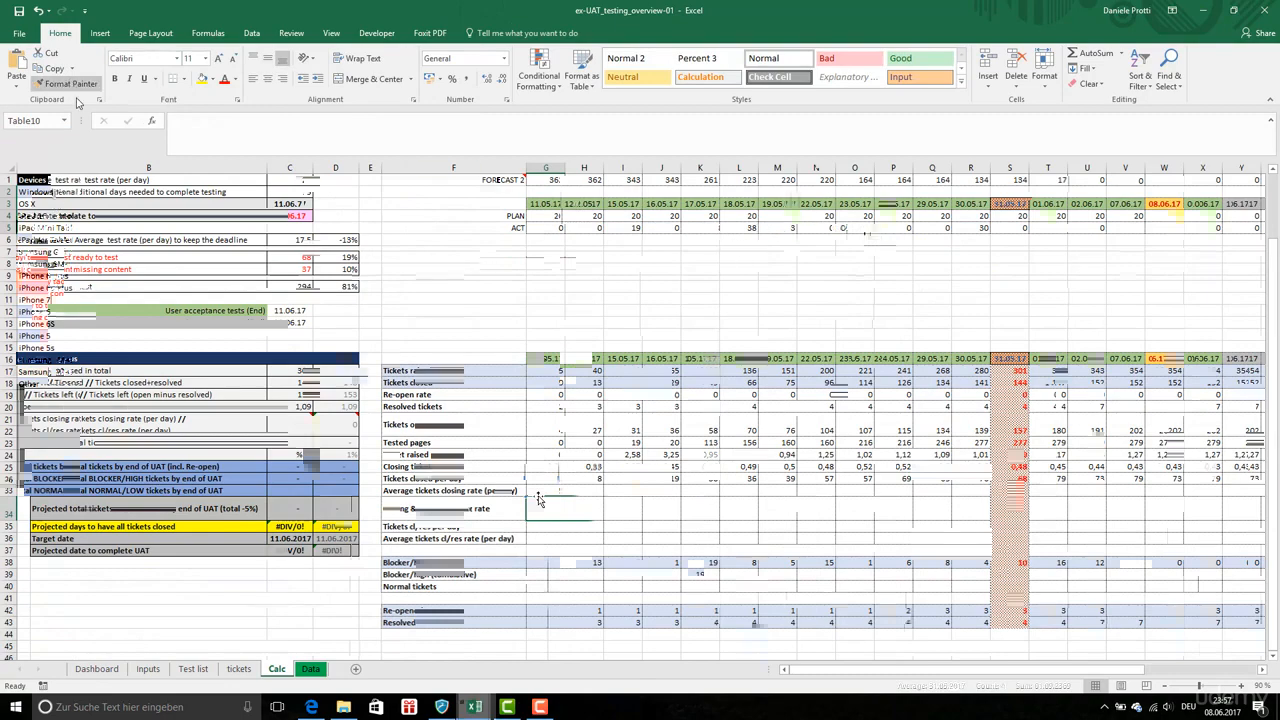
click(182, 670)
click(276, 669)
click(369, 121)
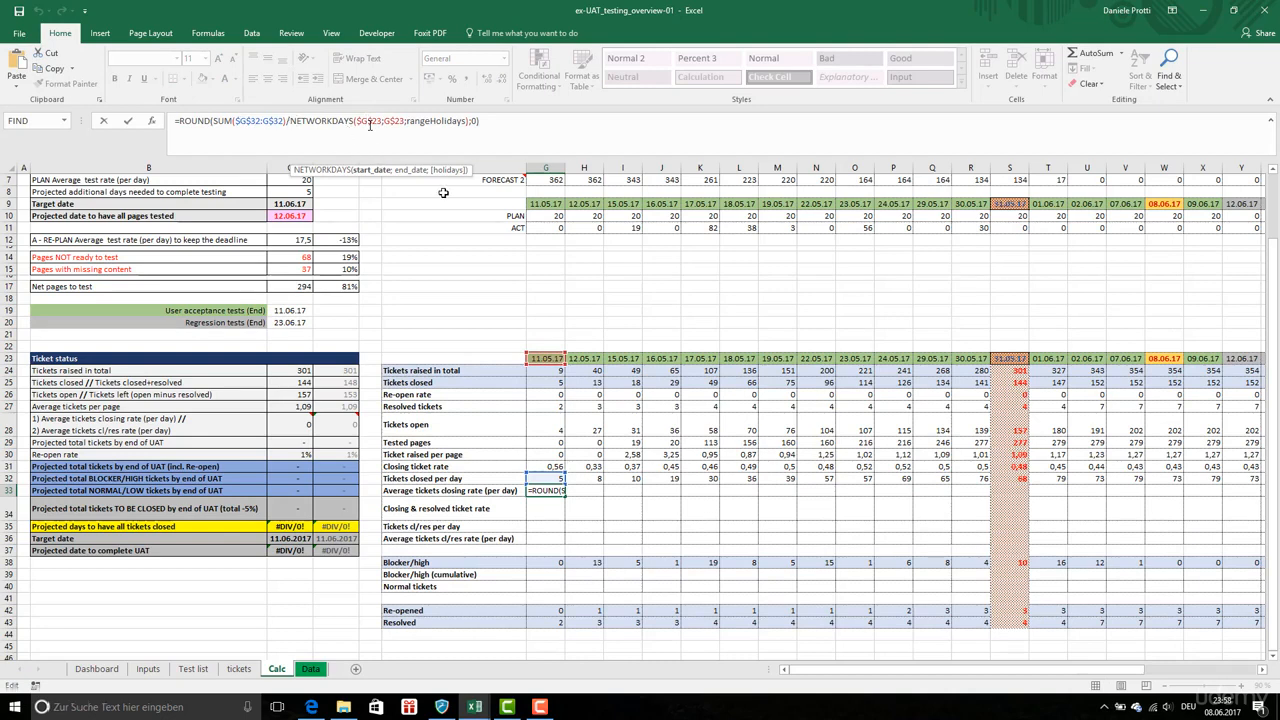
key(Return)
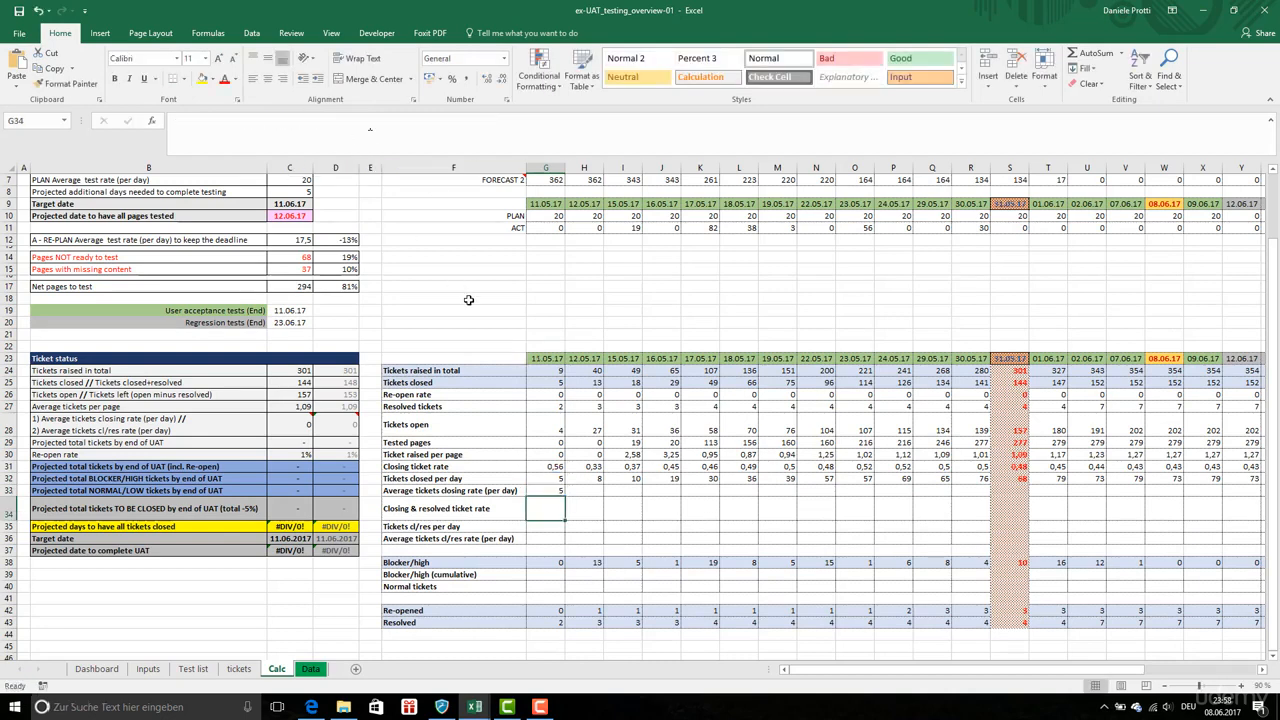
Copy the G33 formula and paste it across row 33 through column AH
click(560, 491)
key(ctrl+c)
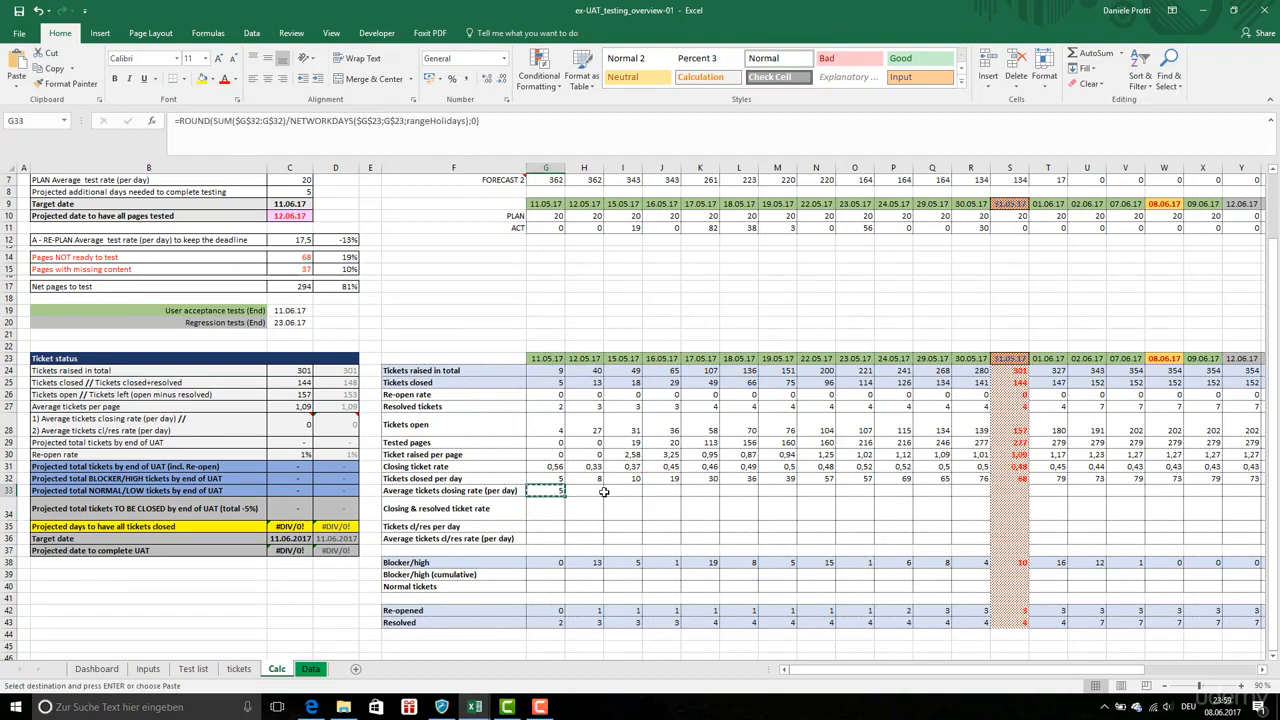
key(Right)
key(ctrl+shift+Right)
key(shift+Left)
key(shift+Left)
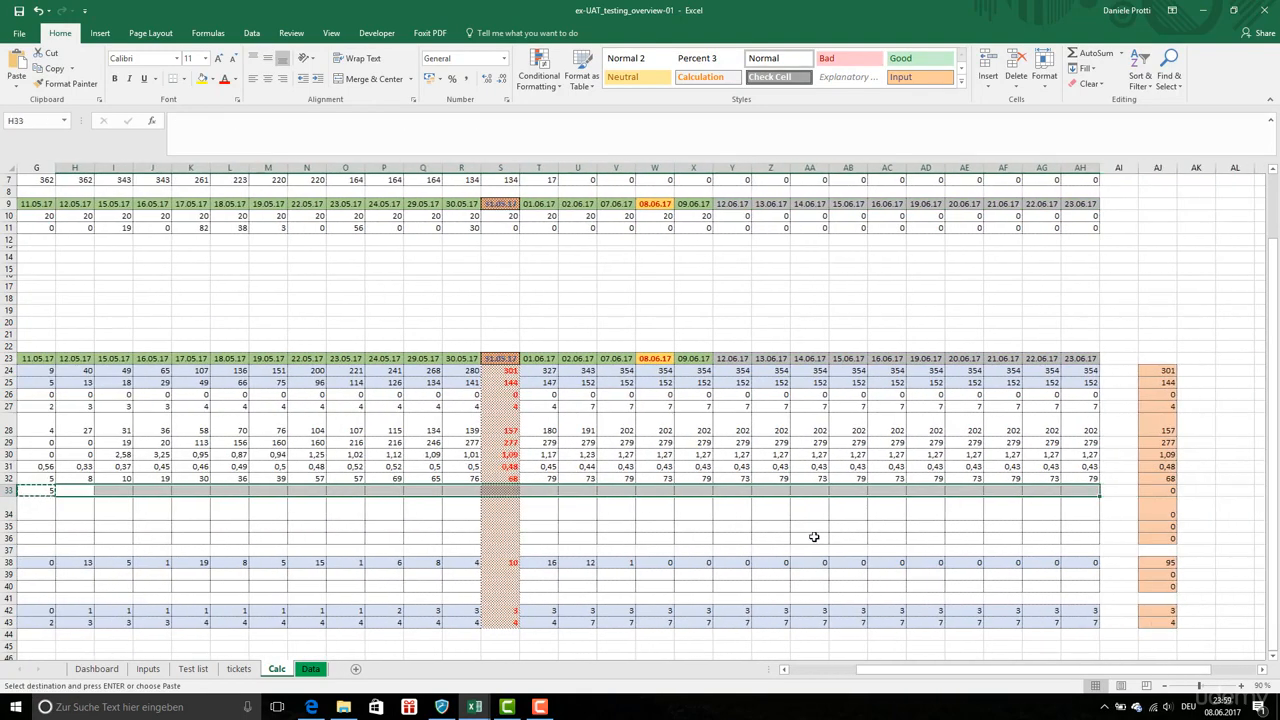
right_click(728, 500)
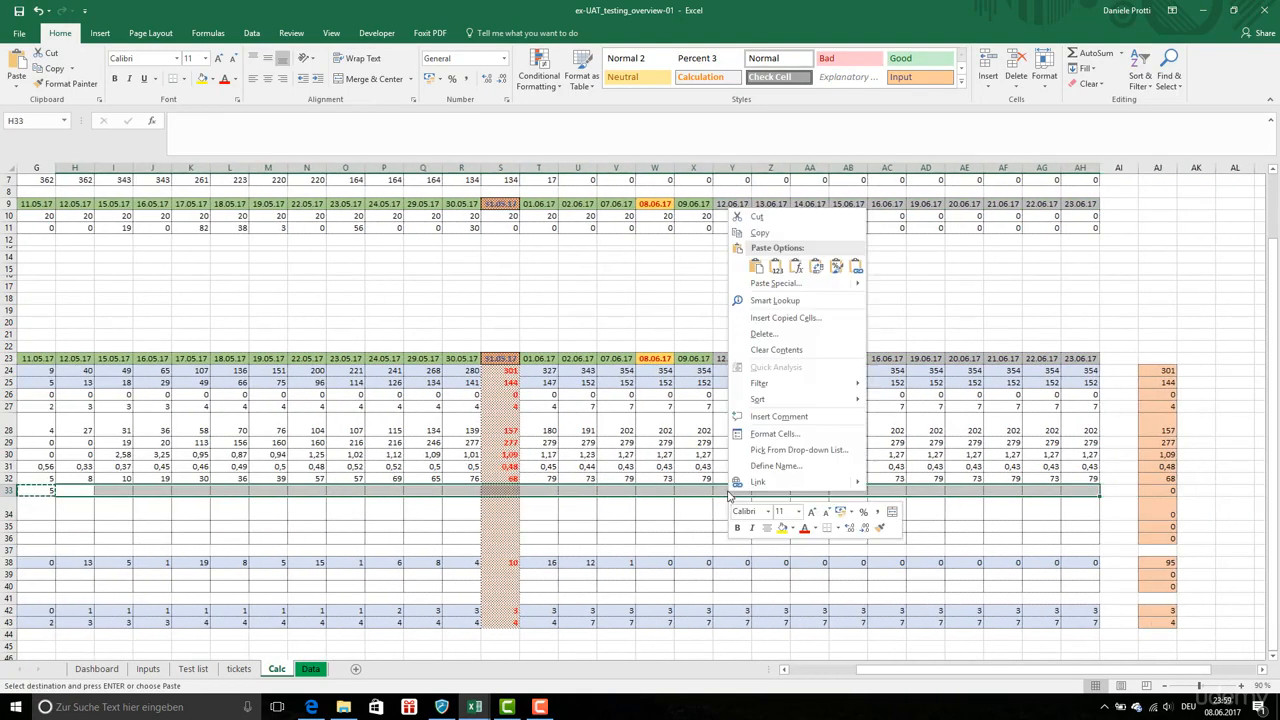
click(795, 267)
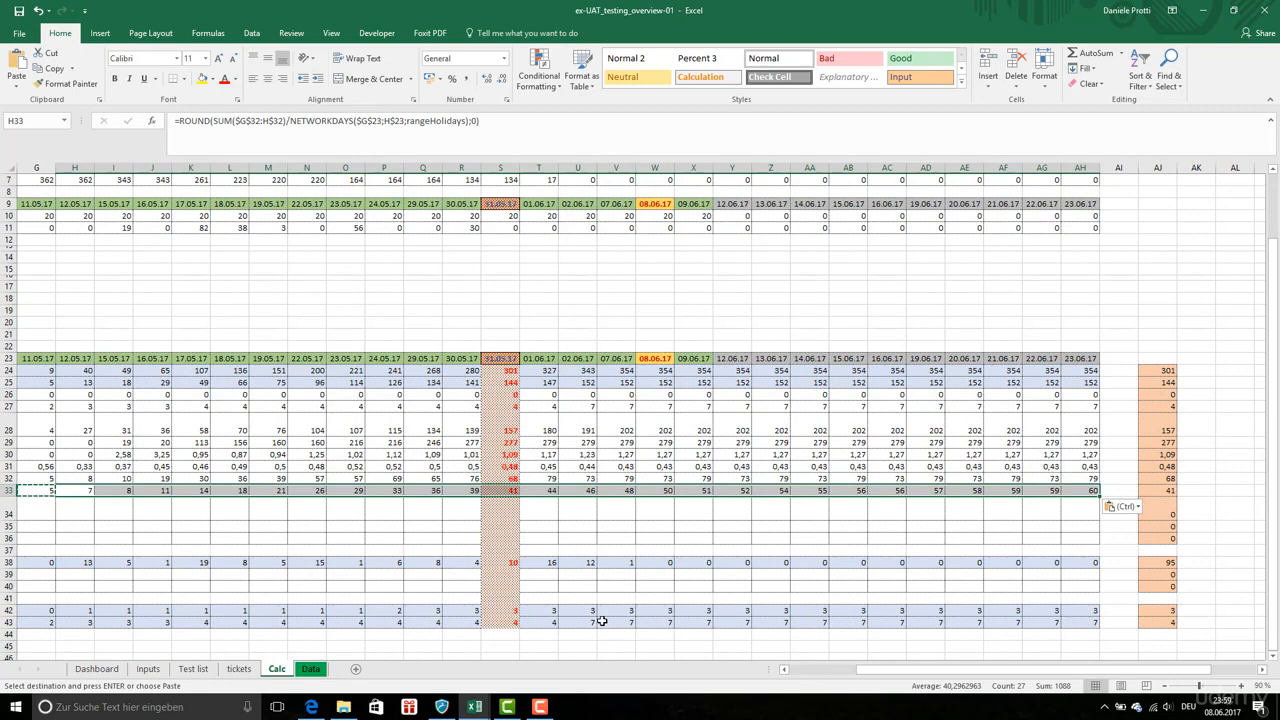
key(Escape)
key(Right)
key(Right)
key(Right)
key(Right)
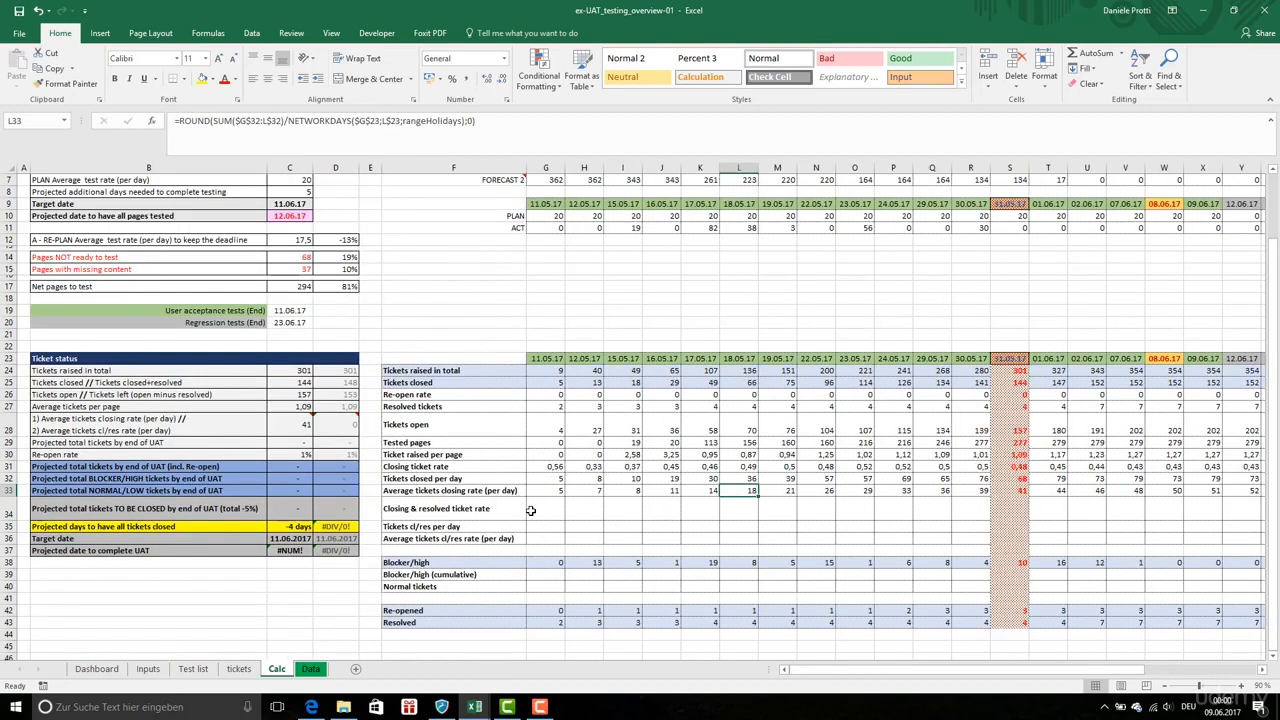
Enter a closing & resolved ticket rate formula in G34, IF G24>0 then rounded (G25+G27)/G24, and fill it across row 34
click(540, 510)
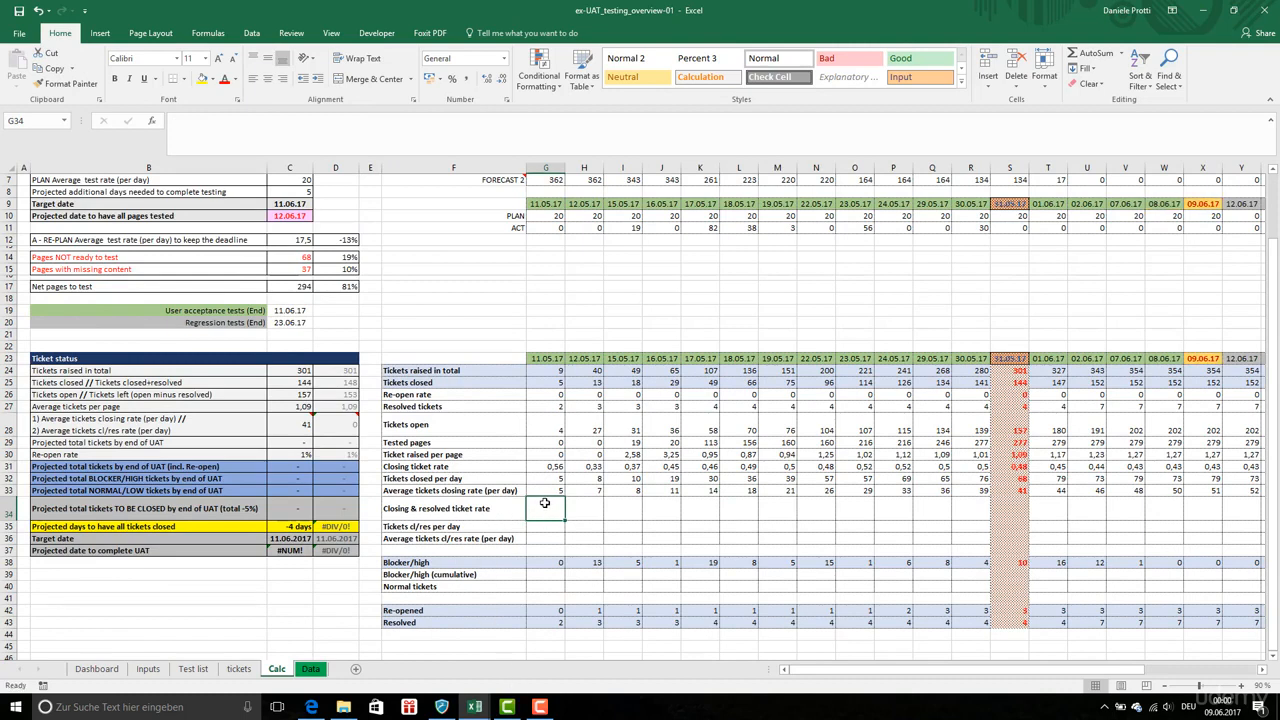
key(Up)
key(Up)
key(Up)
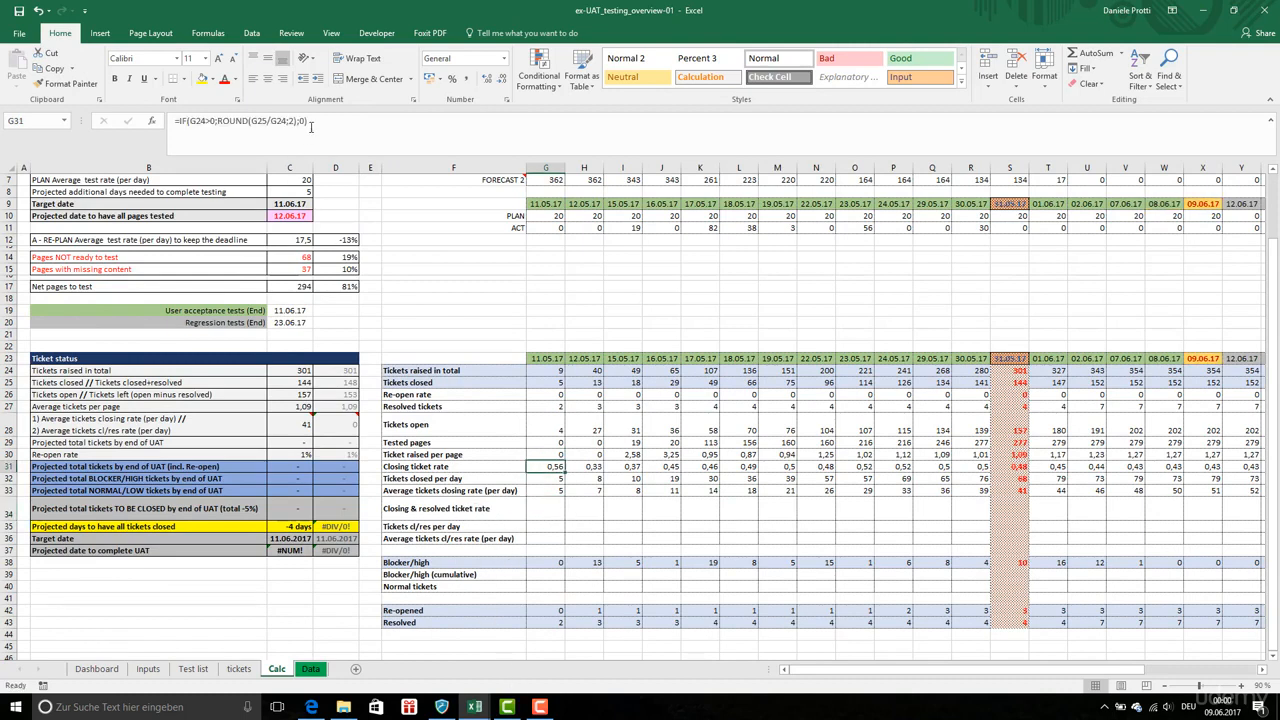
click(232, 122)
drag(232, 122, 137, 115)
key(ctrl+c)
key(Escape)
double_click(554, 507)
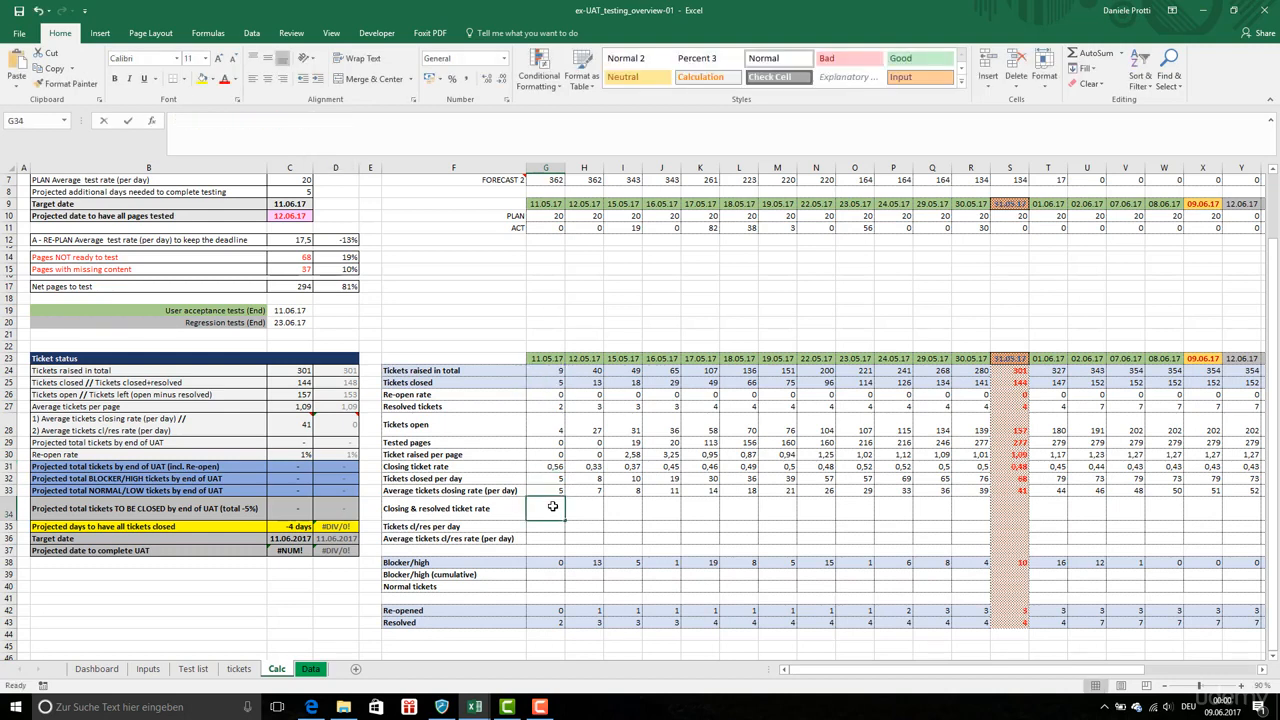
key(ctrl+v)
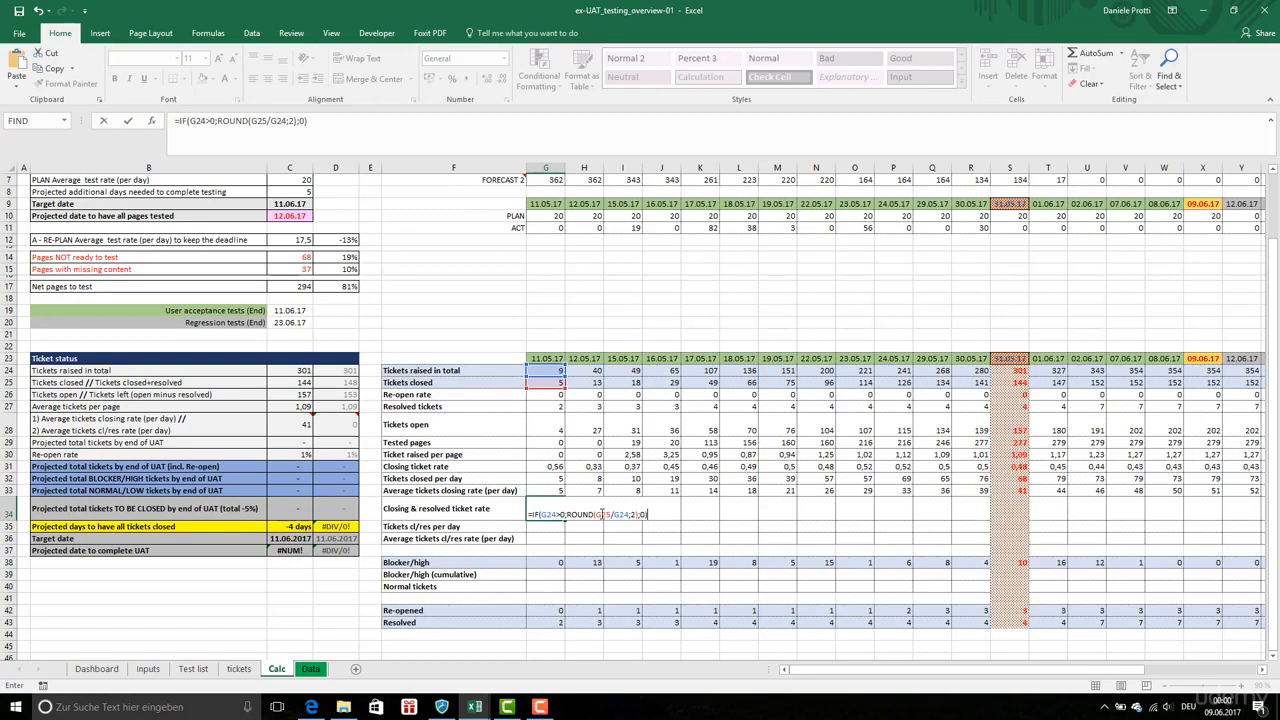
click(552, 467)
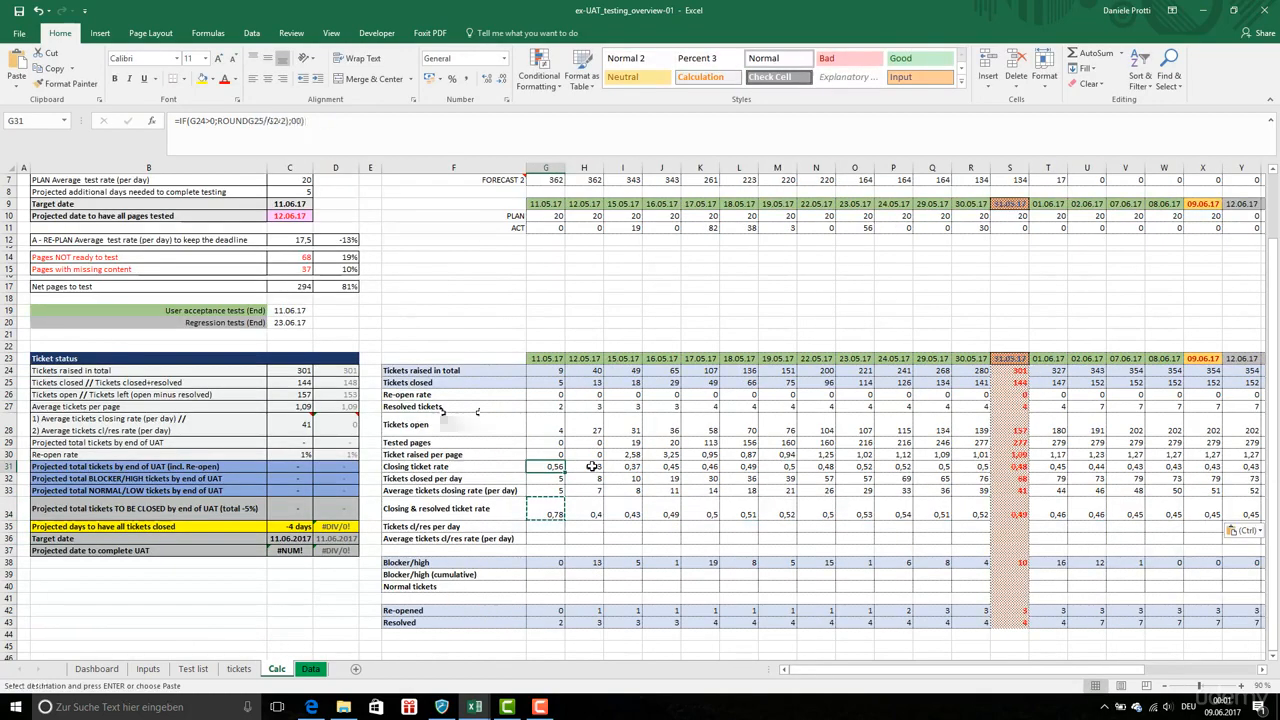
click(593, 467)
click(597, 506)
key(Escape)
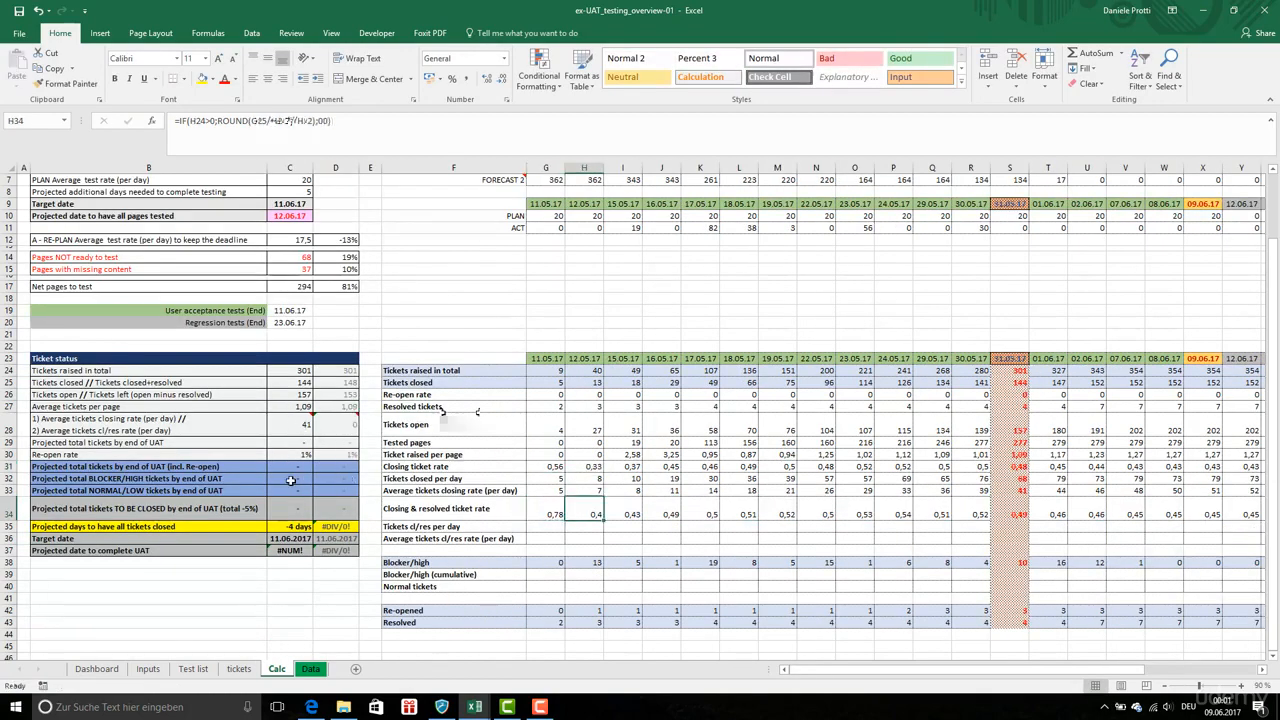
Enter the tickets closed/resolved per day formula G25+G27 in G35
click(553, 527)
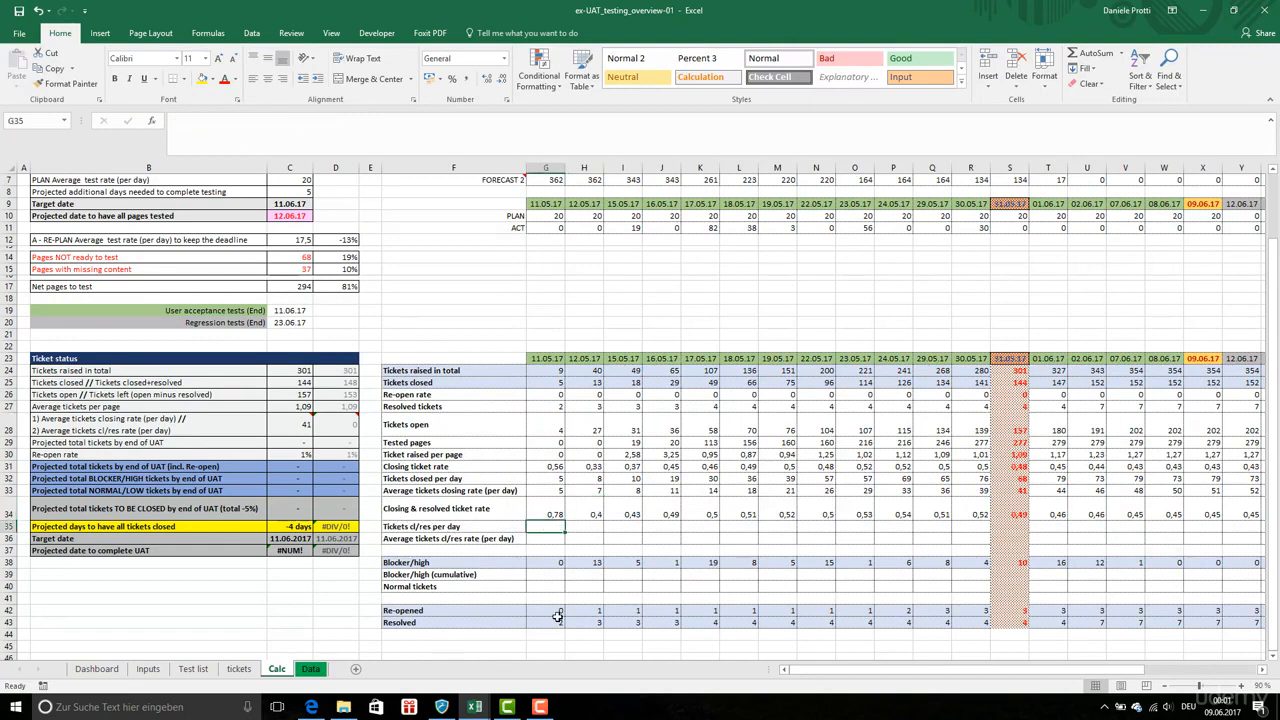
text(=)
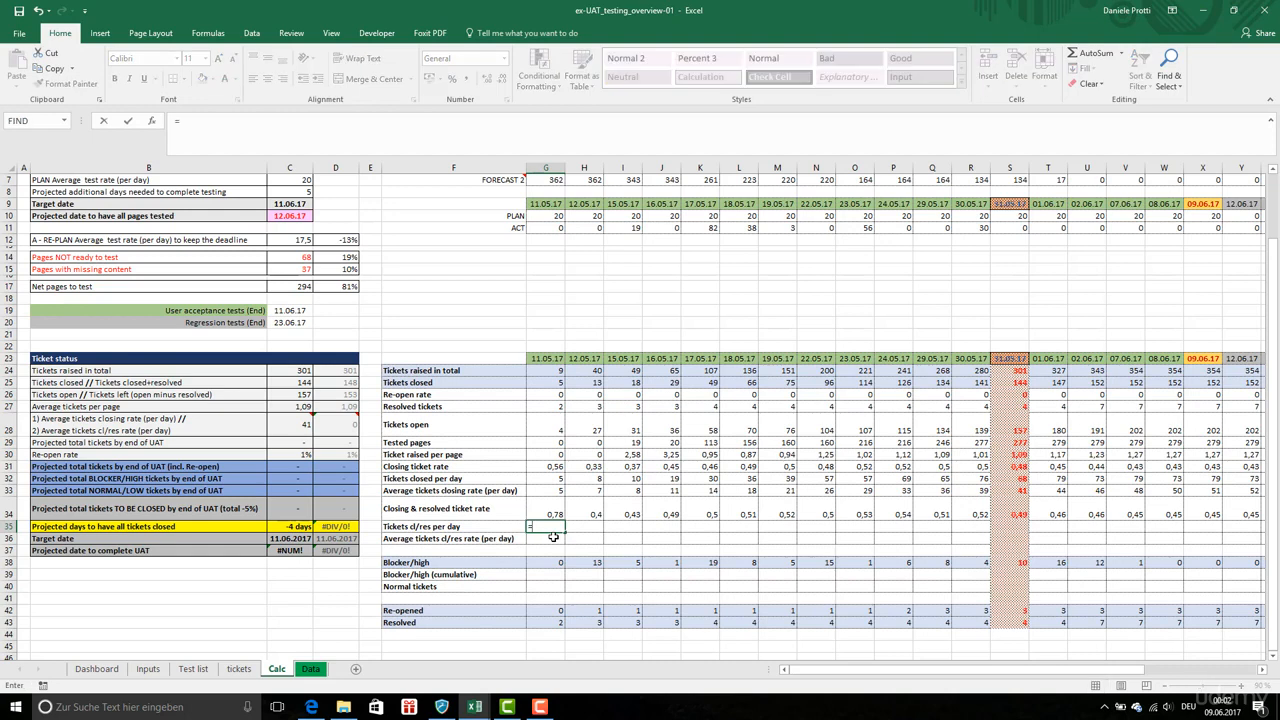
click(550, 384)
text(+)
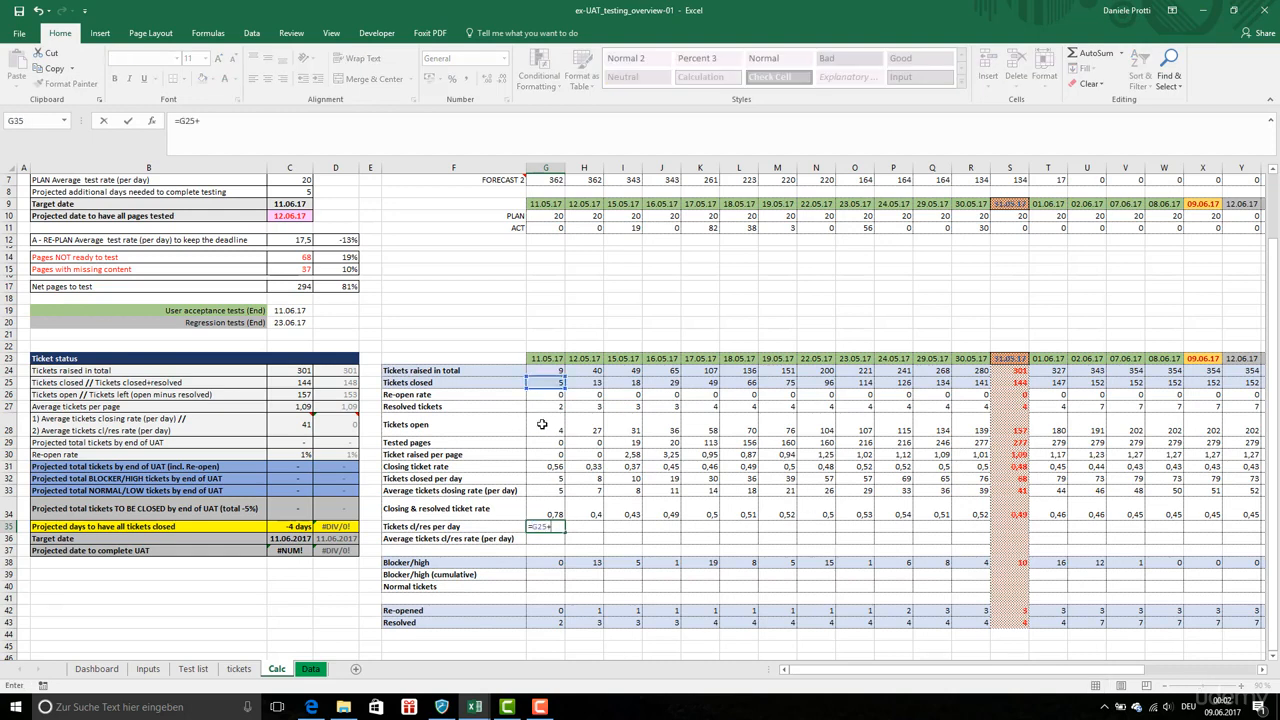
click(550, 406)
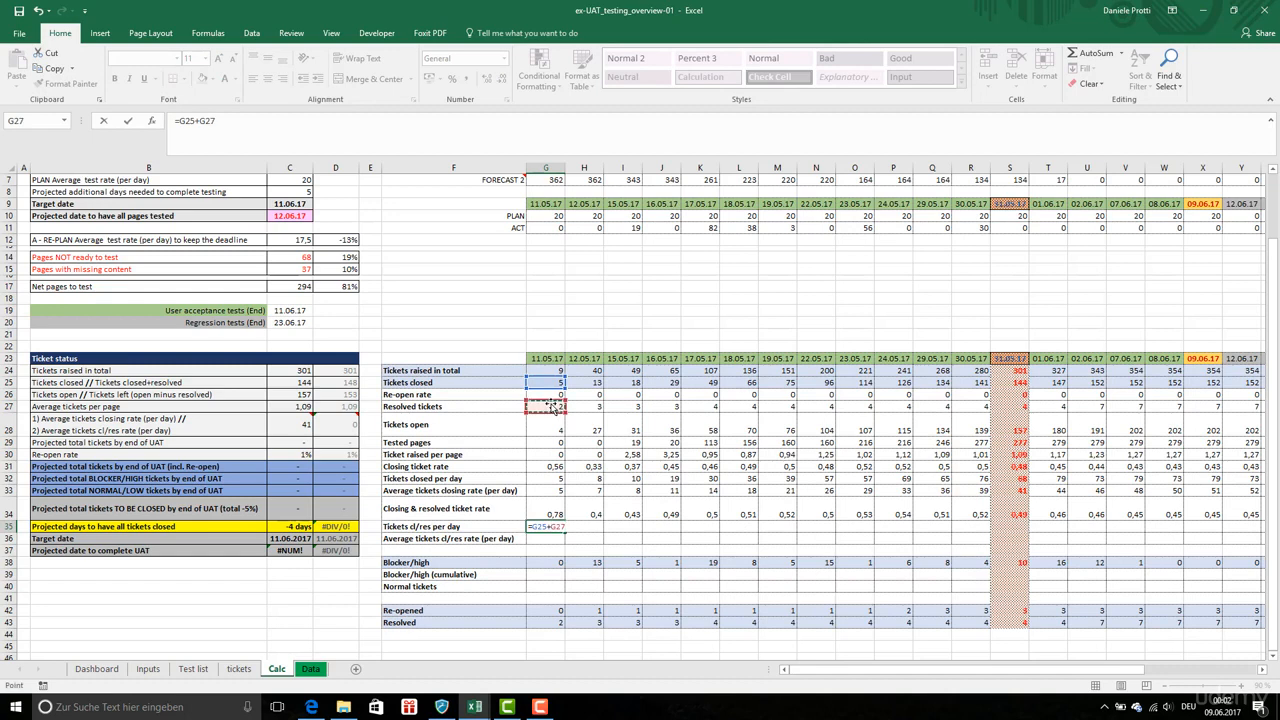
key(Return)
Enter the H35 formula as (H25+H27)-G35 for tickets closed/resolved per day
click(581, 530)
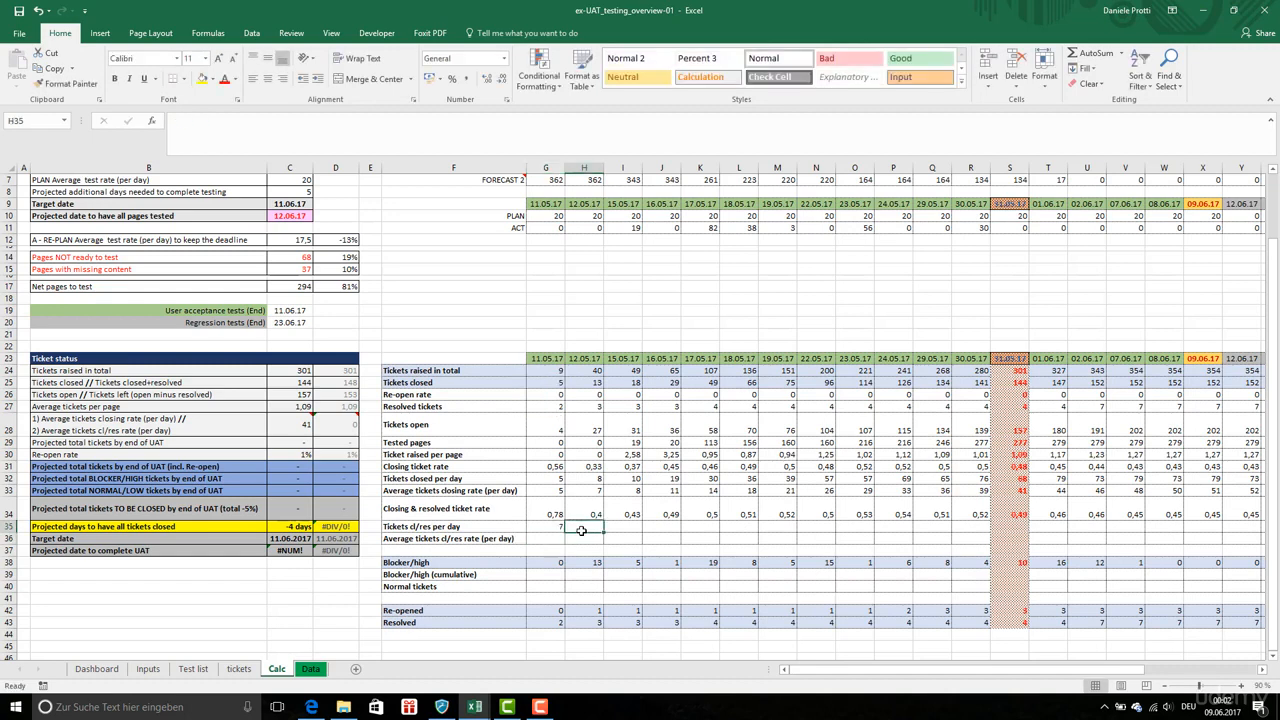
text(=()
click(592, 382)
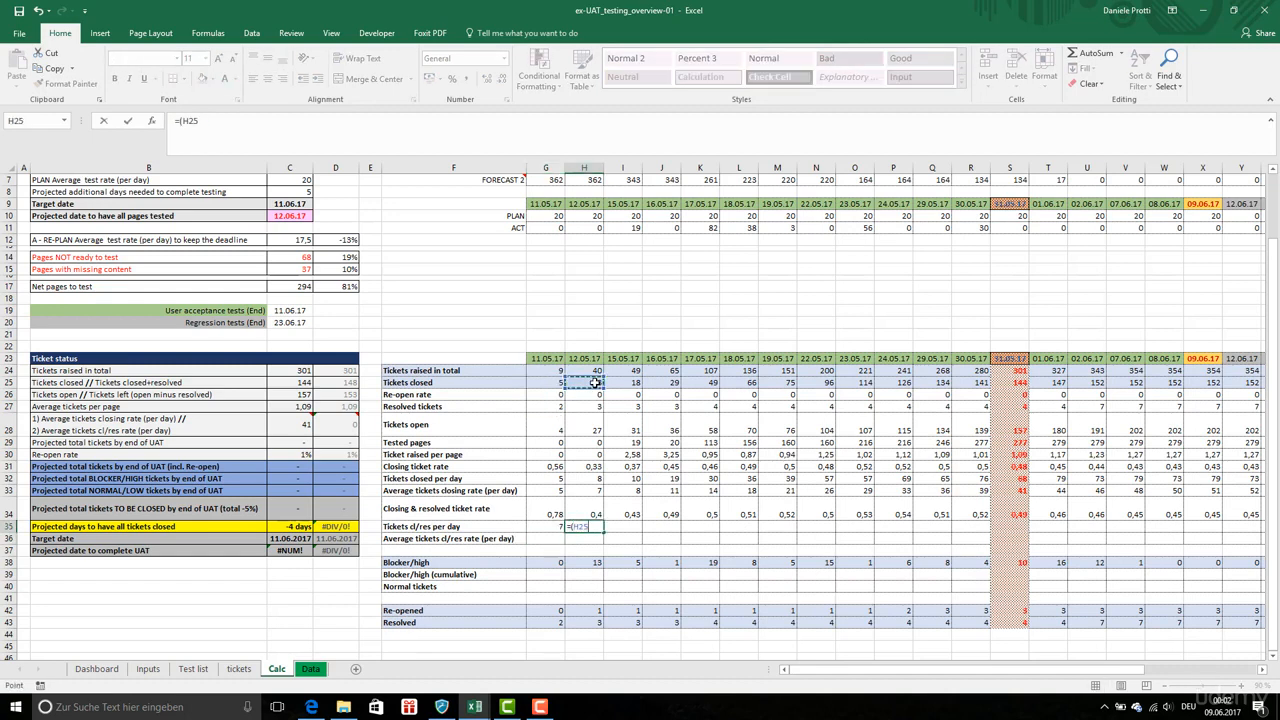
text(+)
click(582, 409)
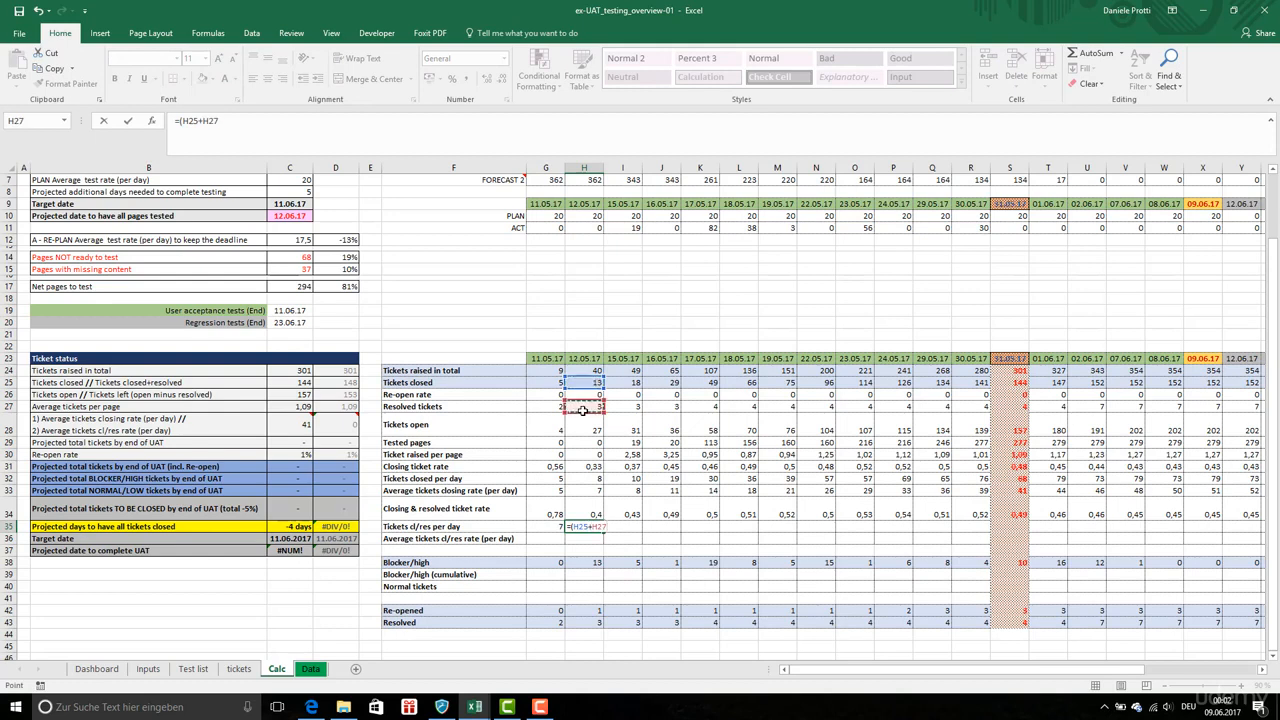
text()-)
click(558, 526)
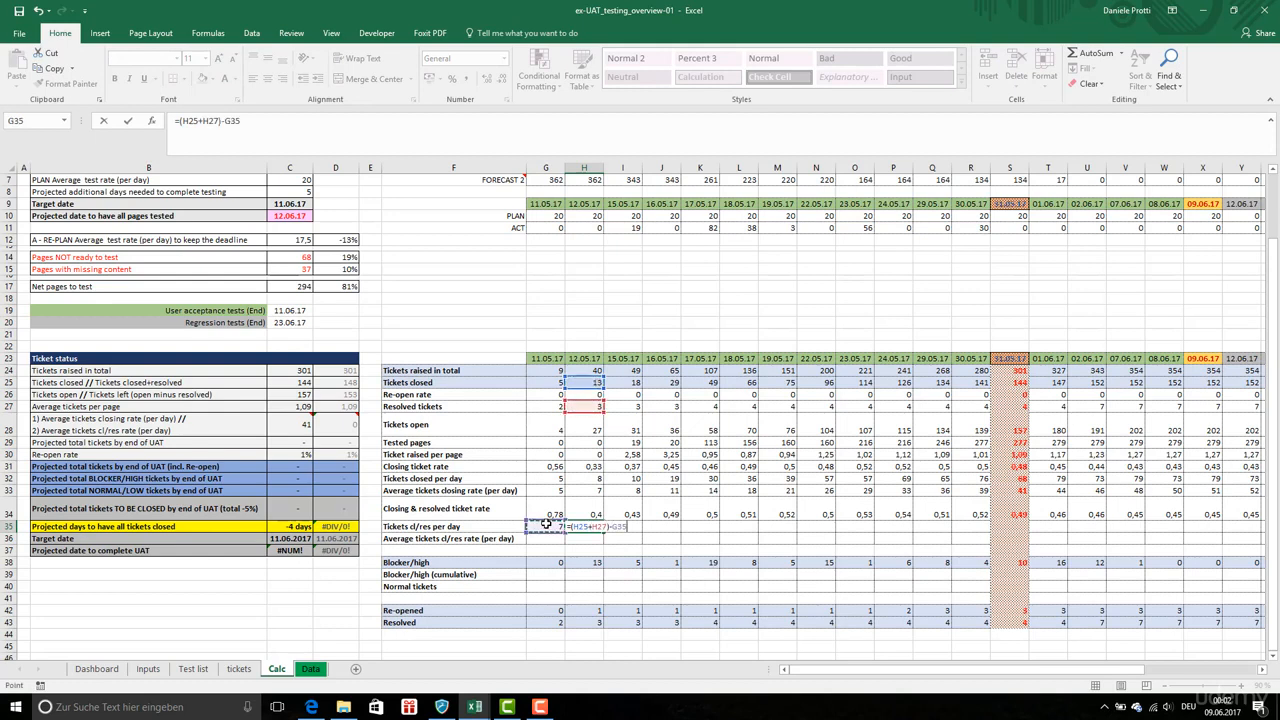
key(Return)
Copy the H35 formula and paste it across row 35 through column AH
key(ctrl+c)
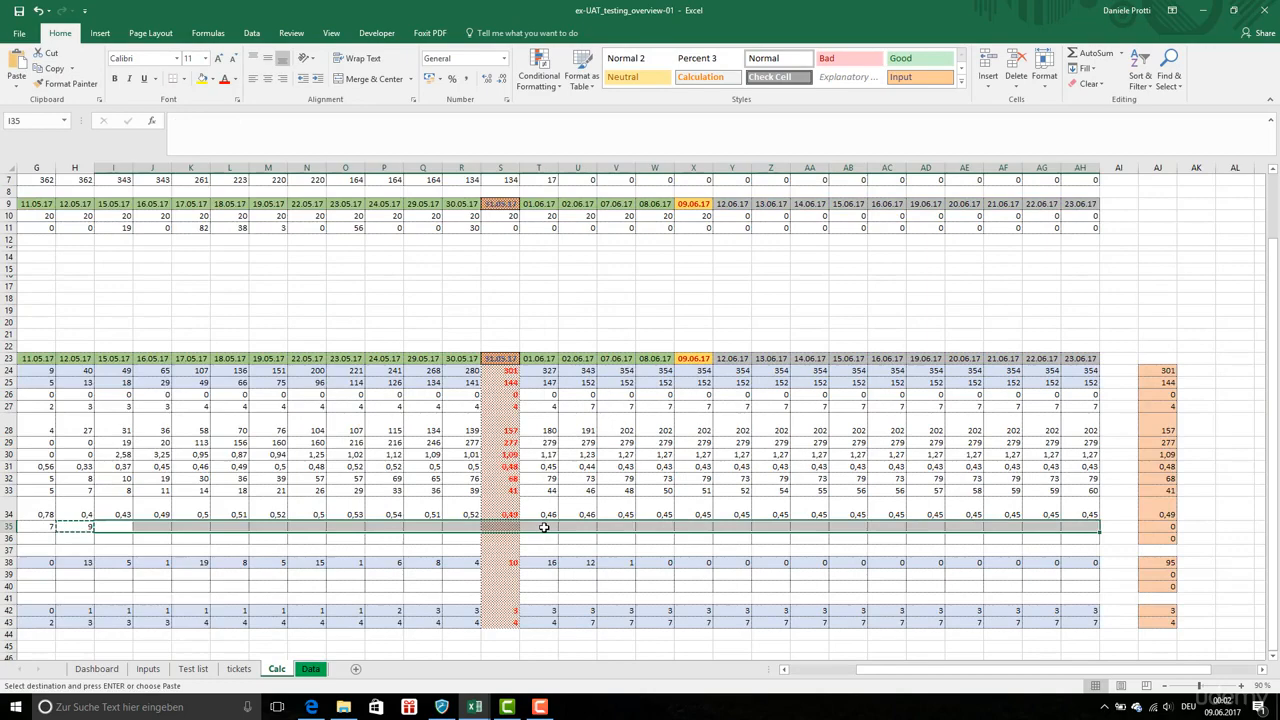
right_click(543, 527)
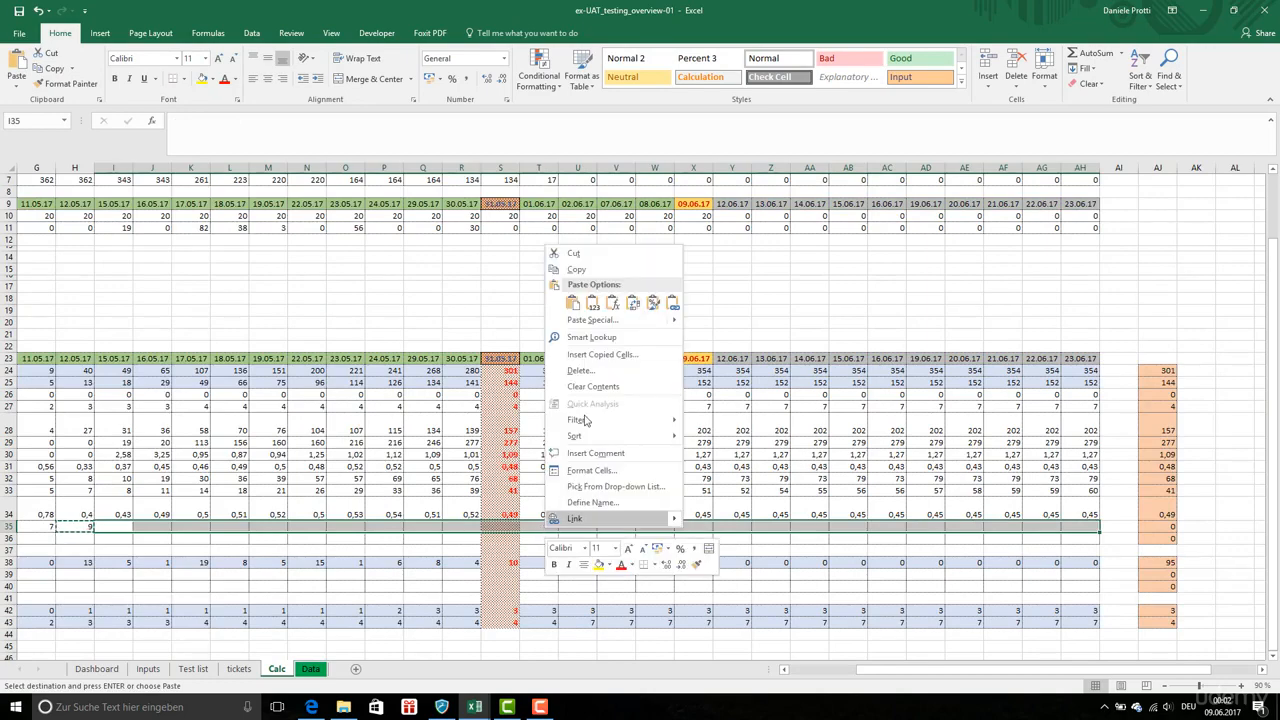
click(614, 301)
key(Escape)
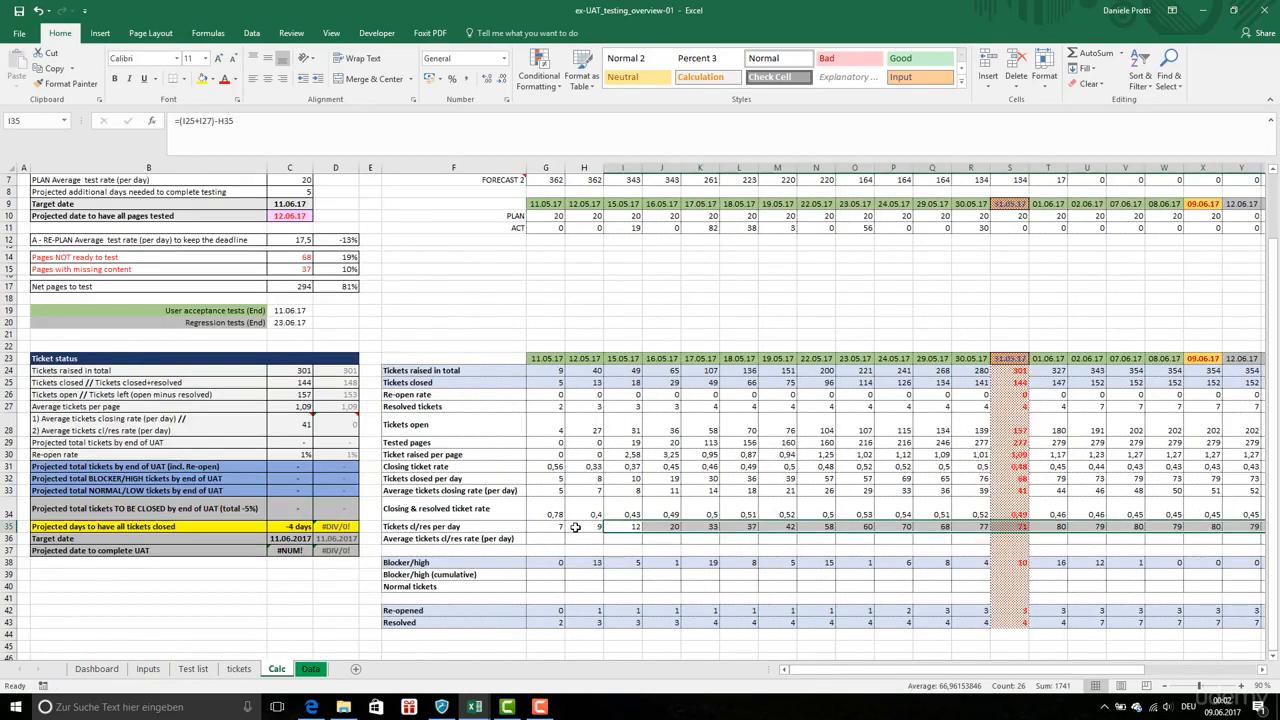
click(555, 526)
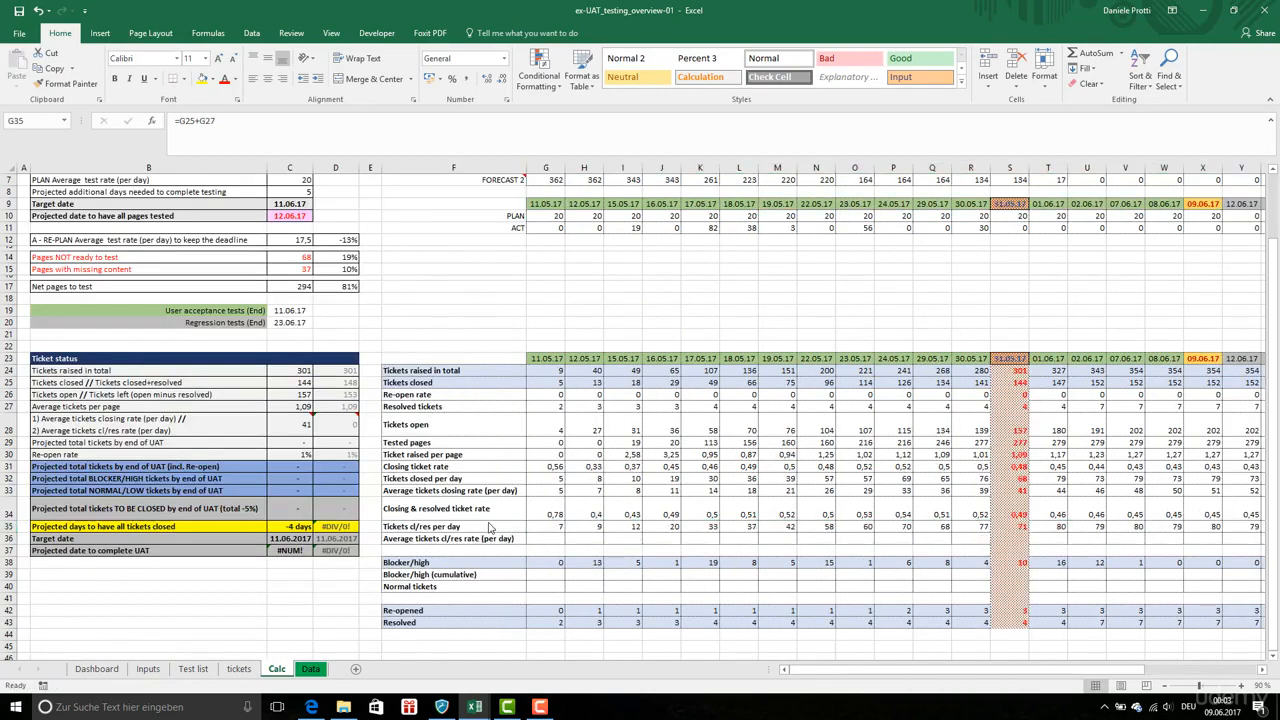
click(548, 545)
click(548, 528)
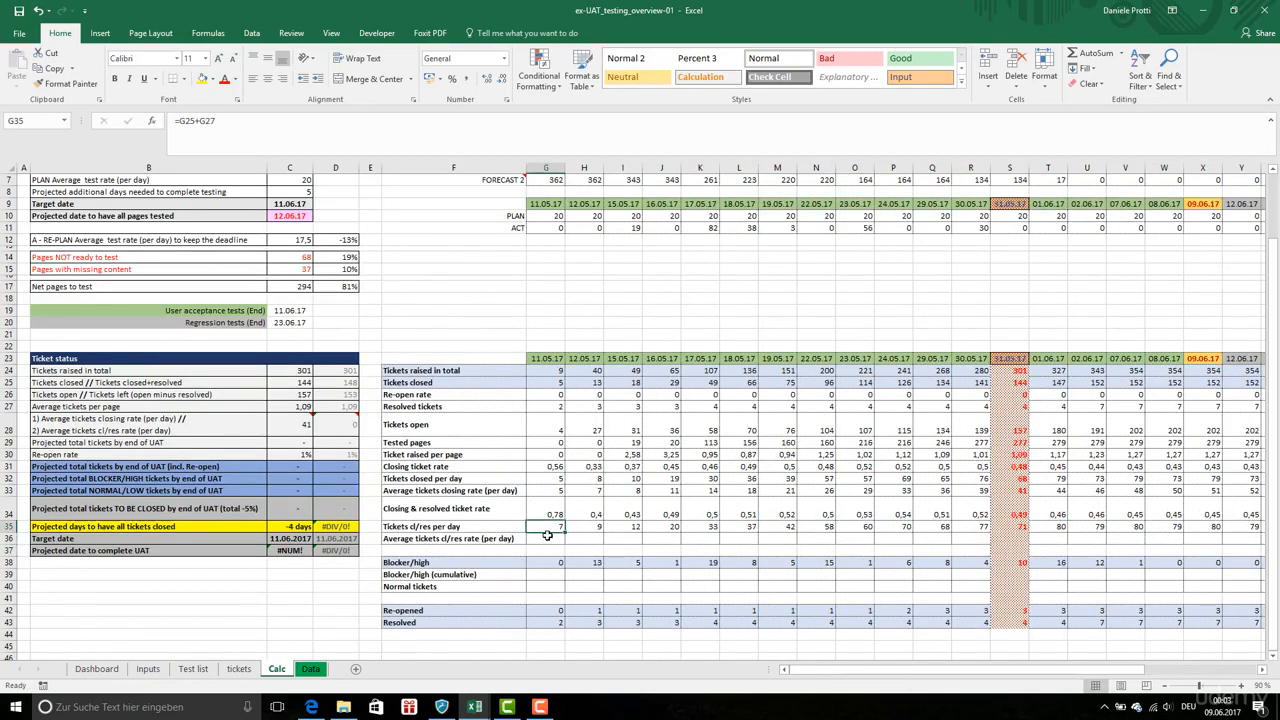
click(544, 538)
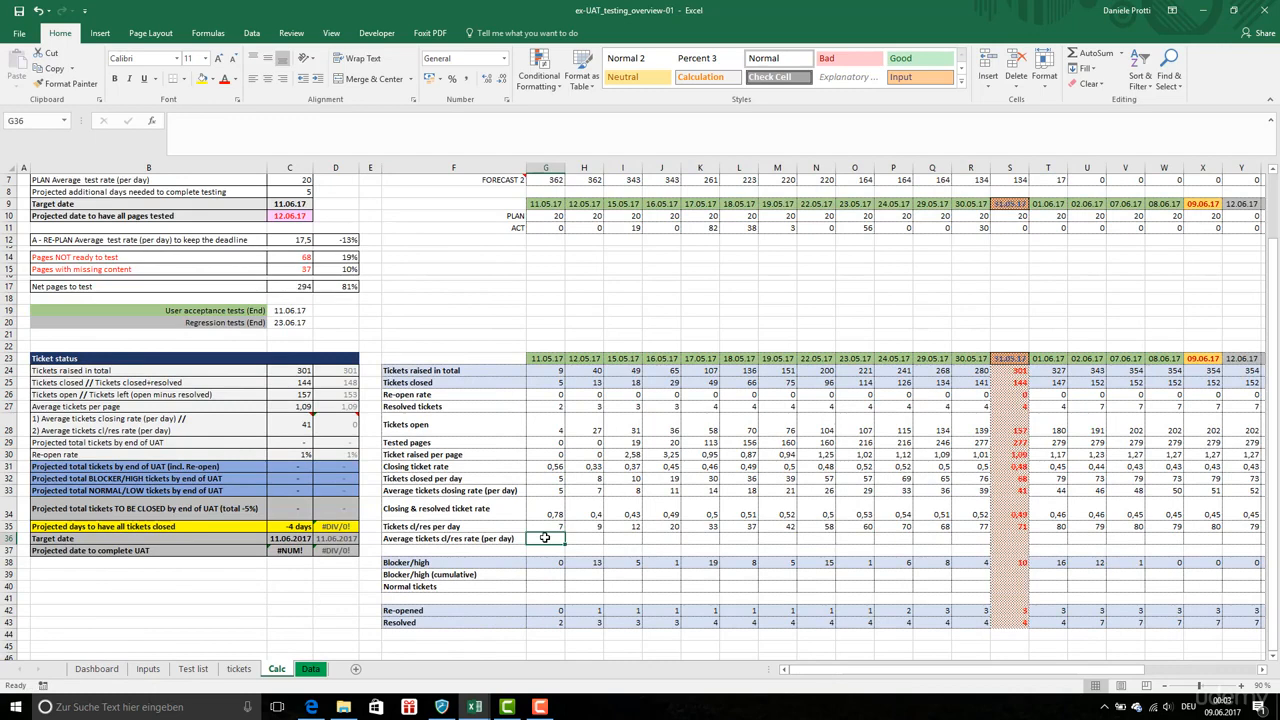
Enter in G36 the average tickets closed/resolved per day formula G35/NETWORKDAYS($G$23;G23;rangeHolidays)
key(Up)
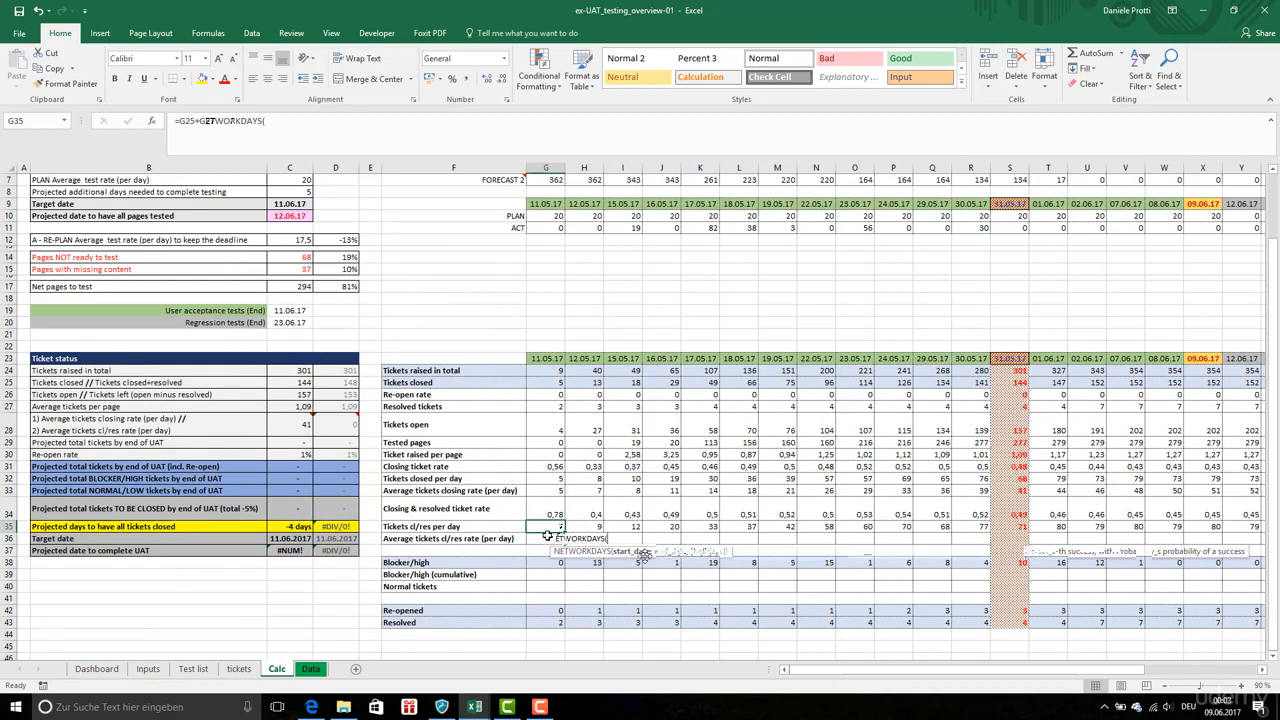
click(543, 357)
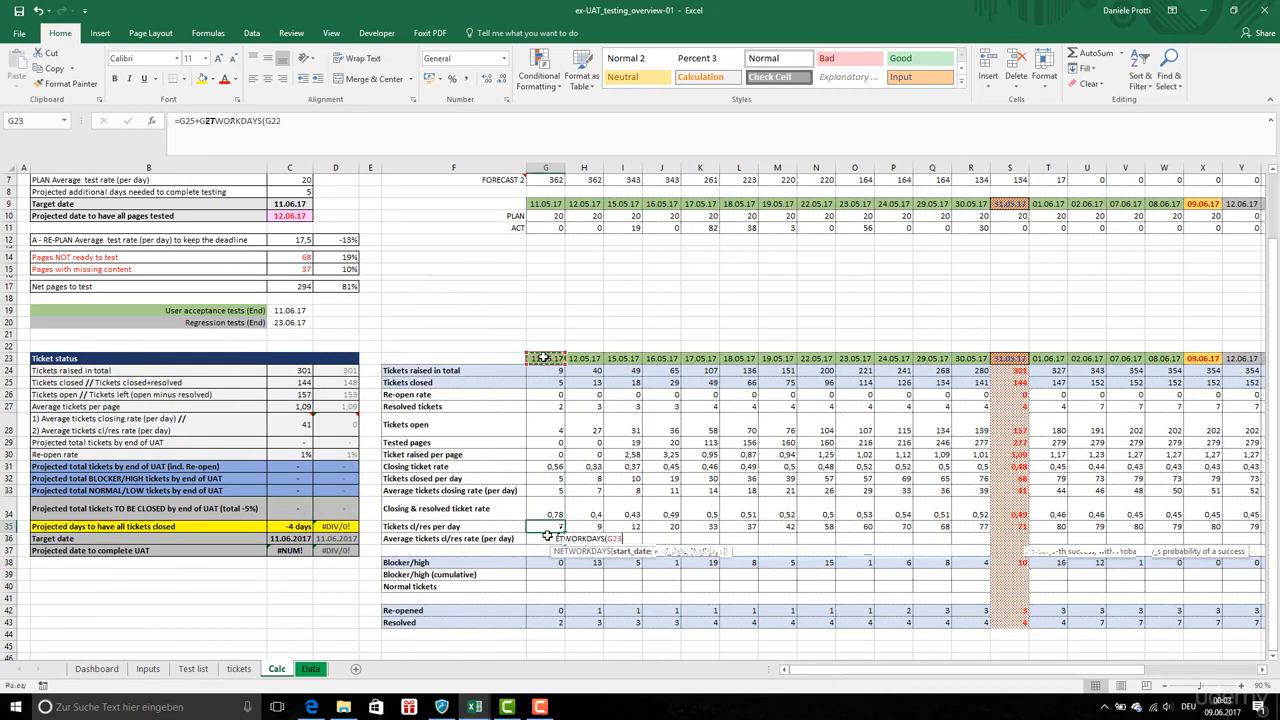
key(BackSpace)
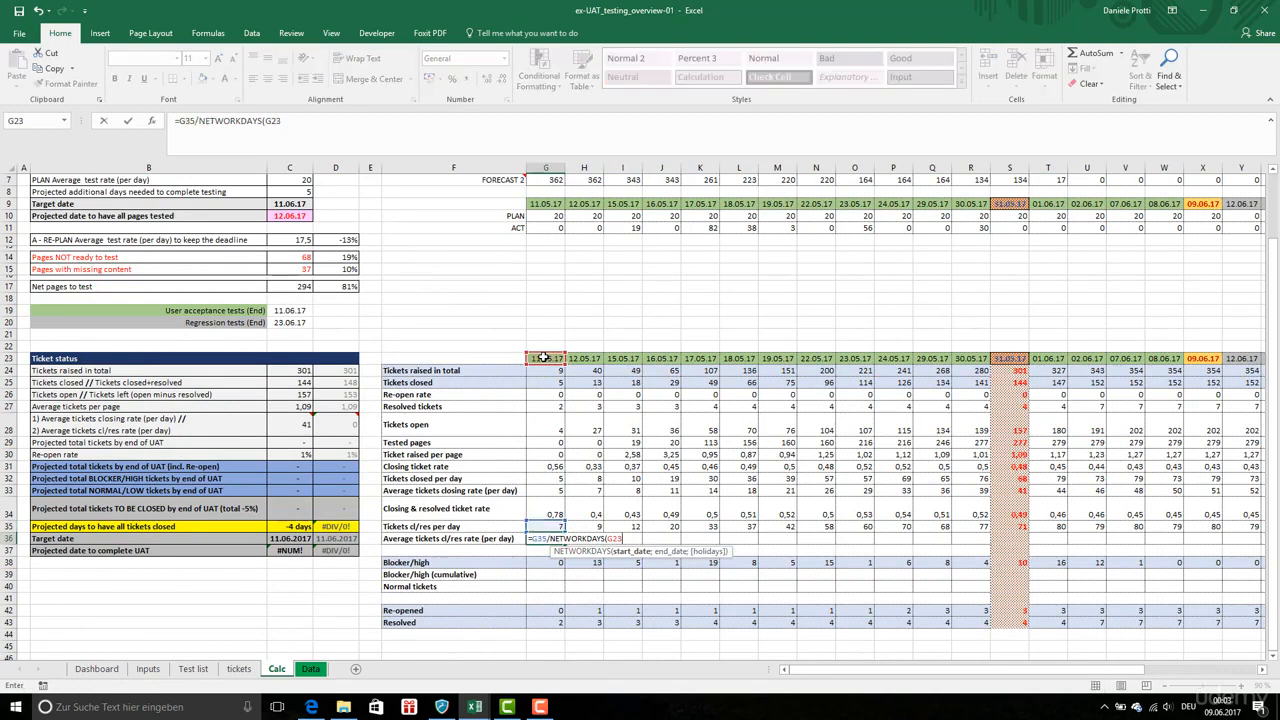
text(;)
click(544, 357)
text(;)
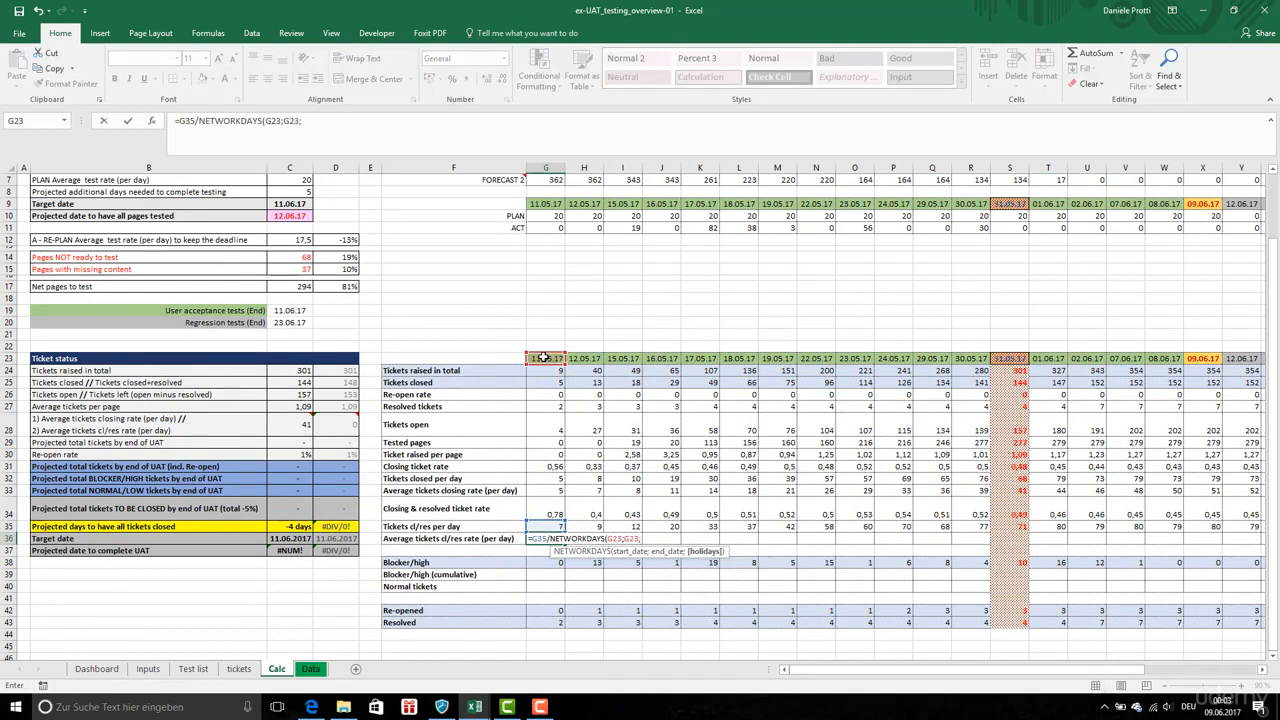
text(rangeHolidays))
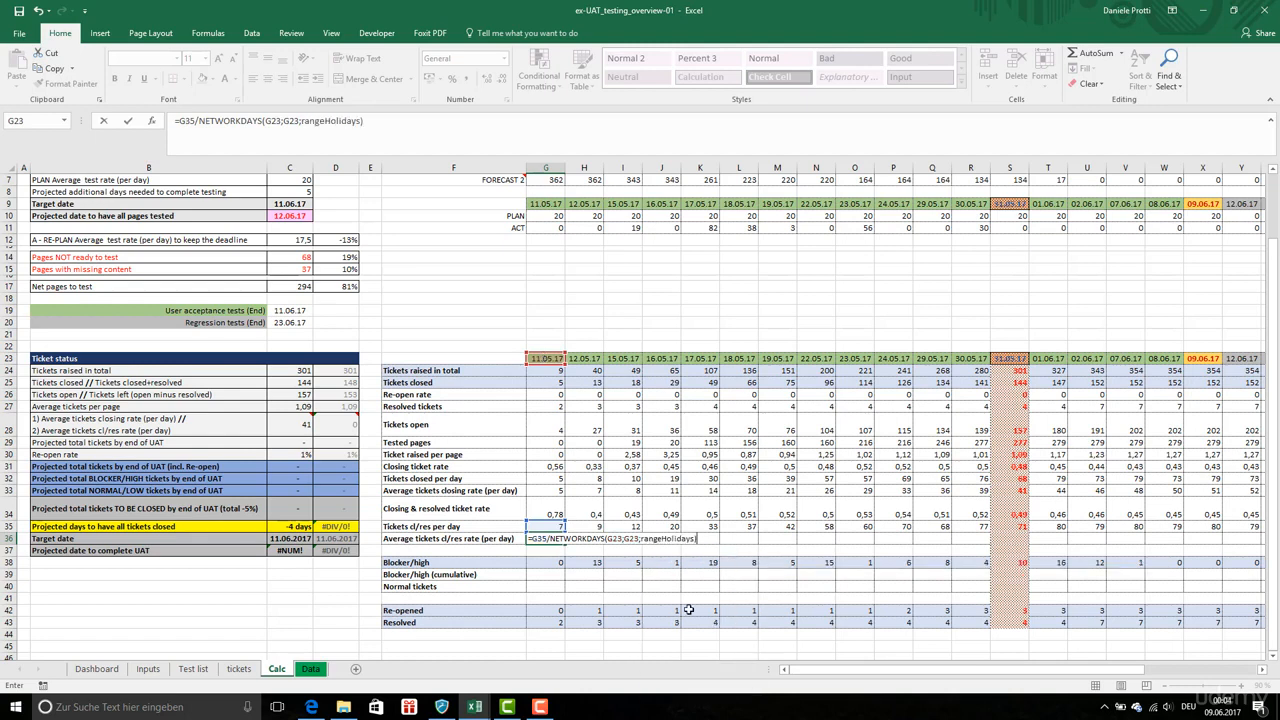
click(268, 120)
key(F4)
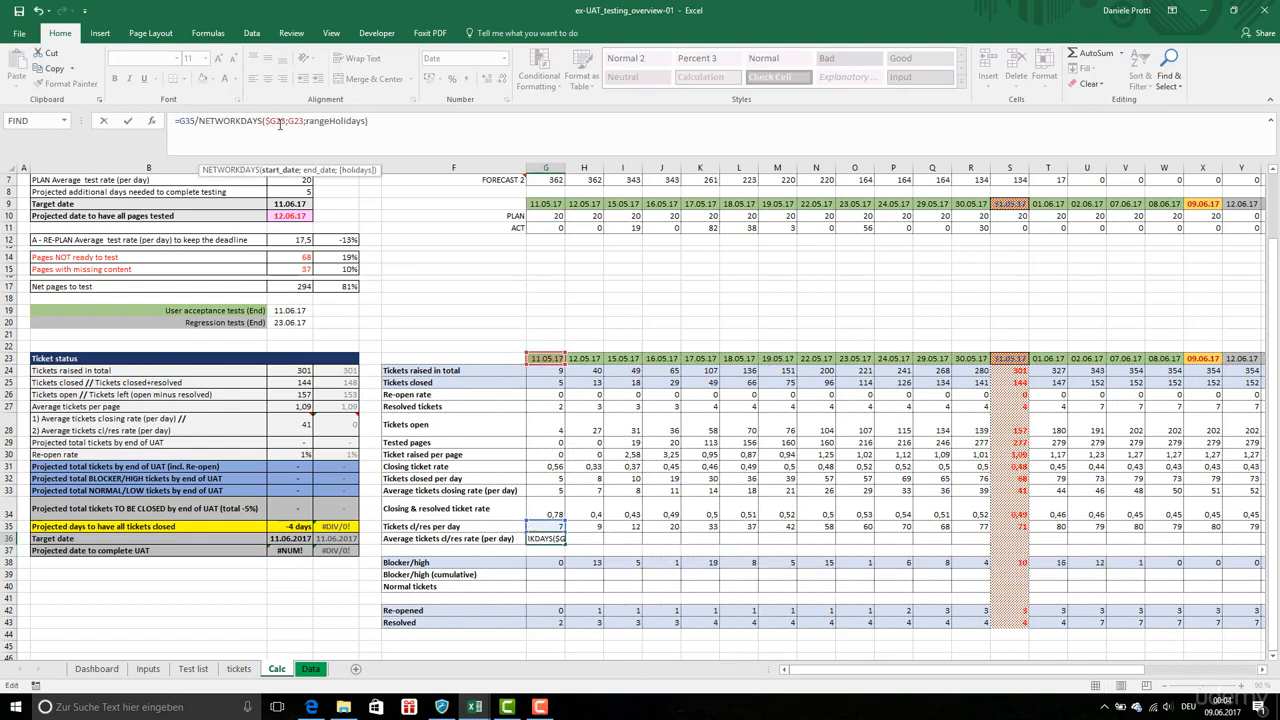
click(297, 120)
key(F4)
key(F4)
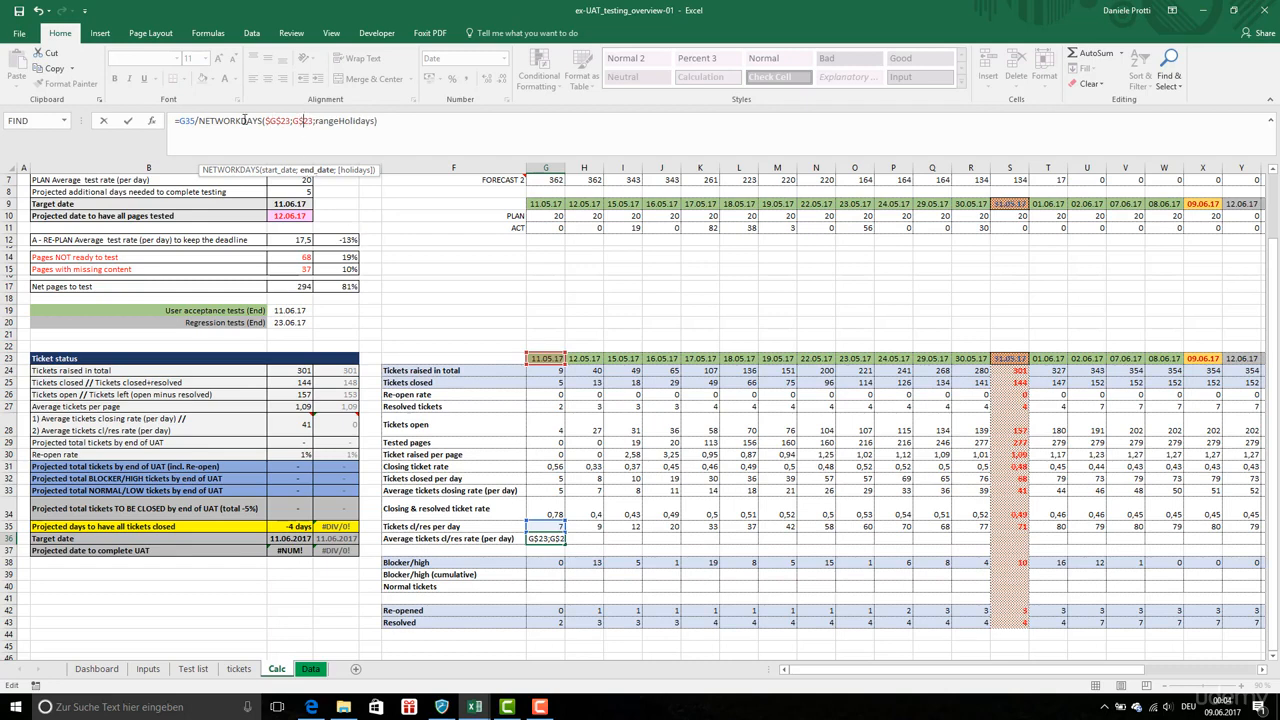
key(Return)
Wrap the G36 formula in ROUND with 0 decimal places
click(543, 480)
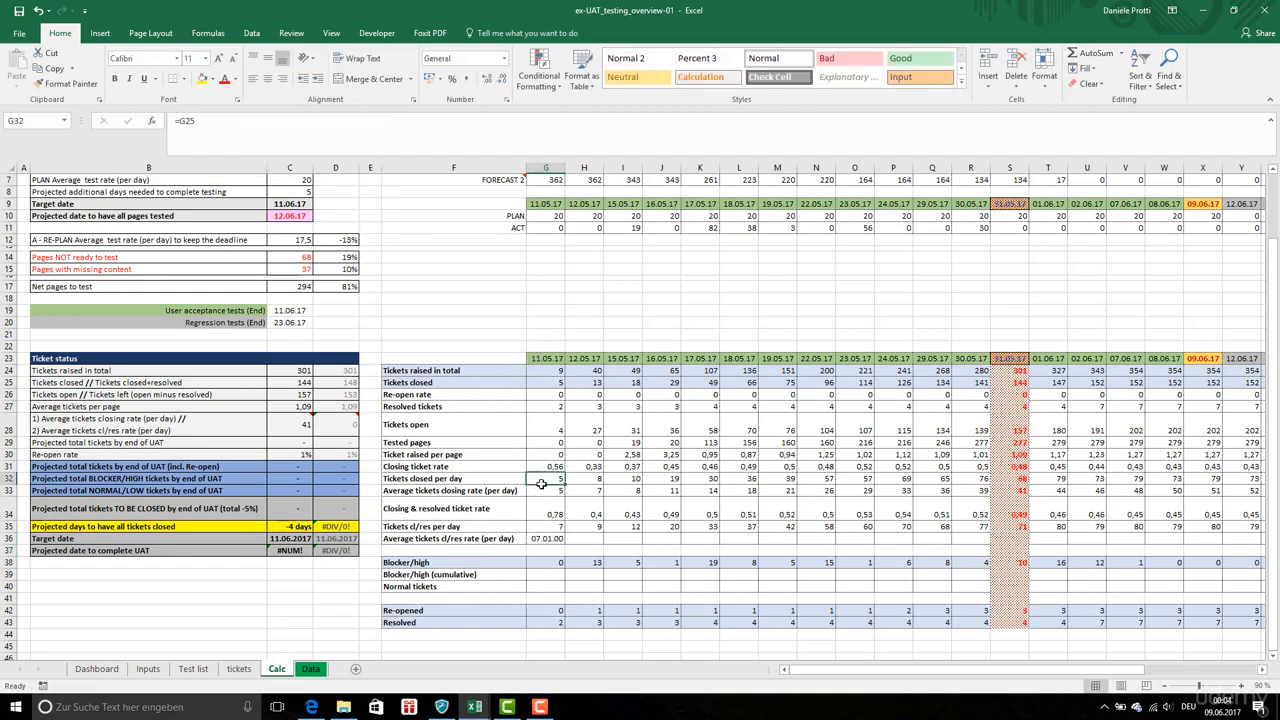
click(545, 538)
click(178, 120)
text(ROUN)
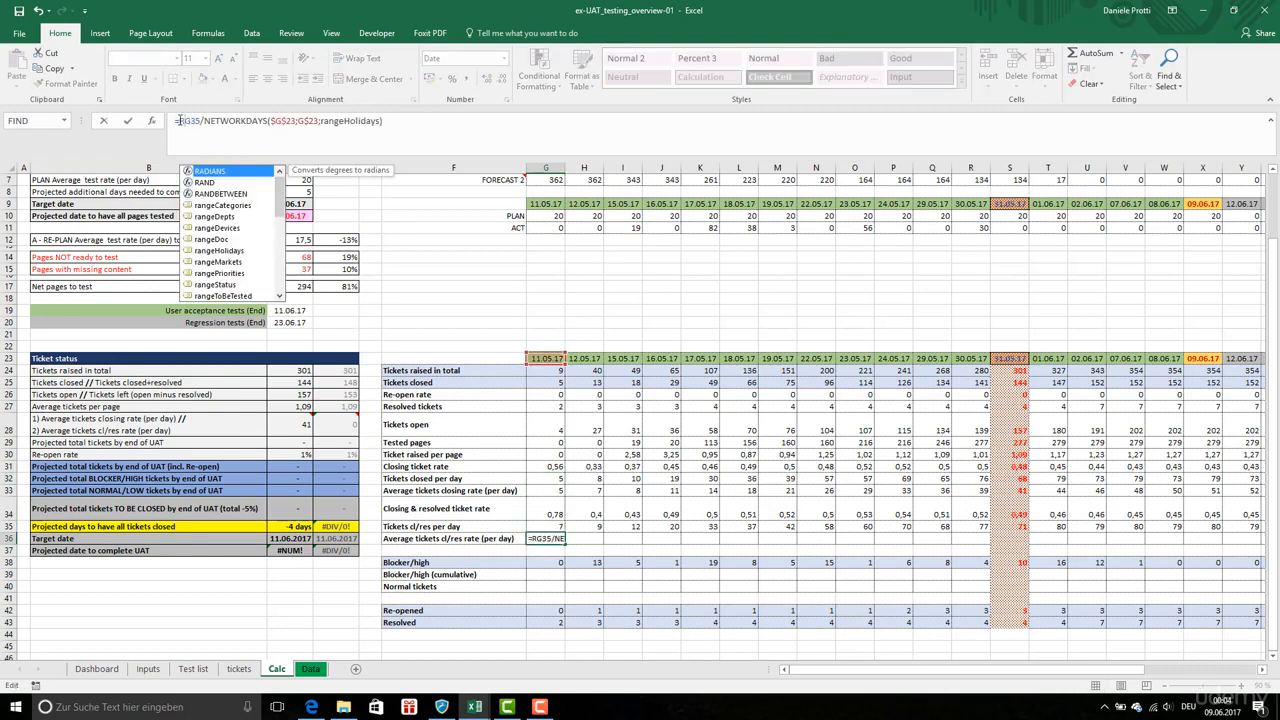
text(D()
click(440, 120)
text(;0))
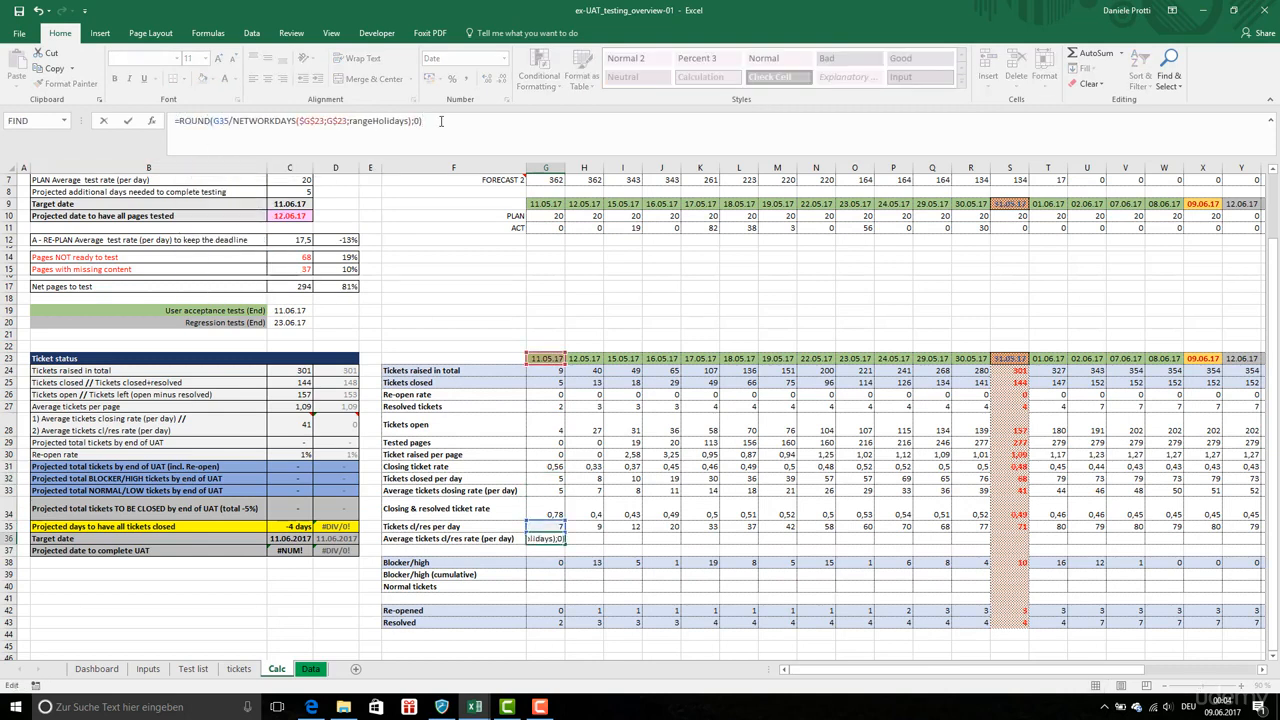
key(Return)
Copy the G36 formula and paste it across row 36 through column AH
click(545, 538)
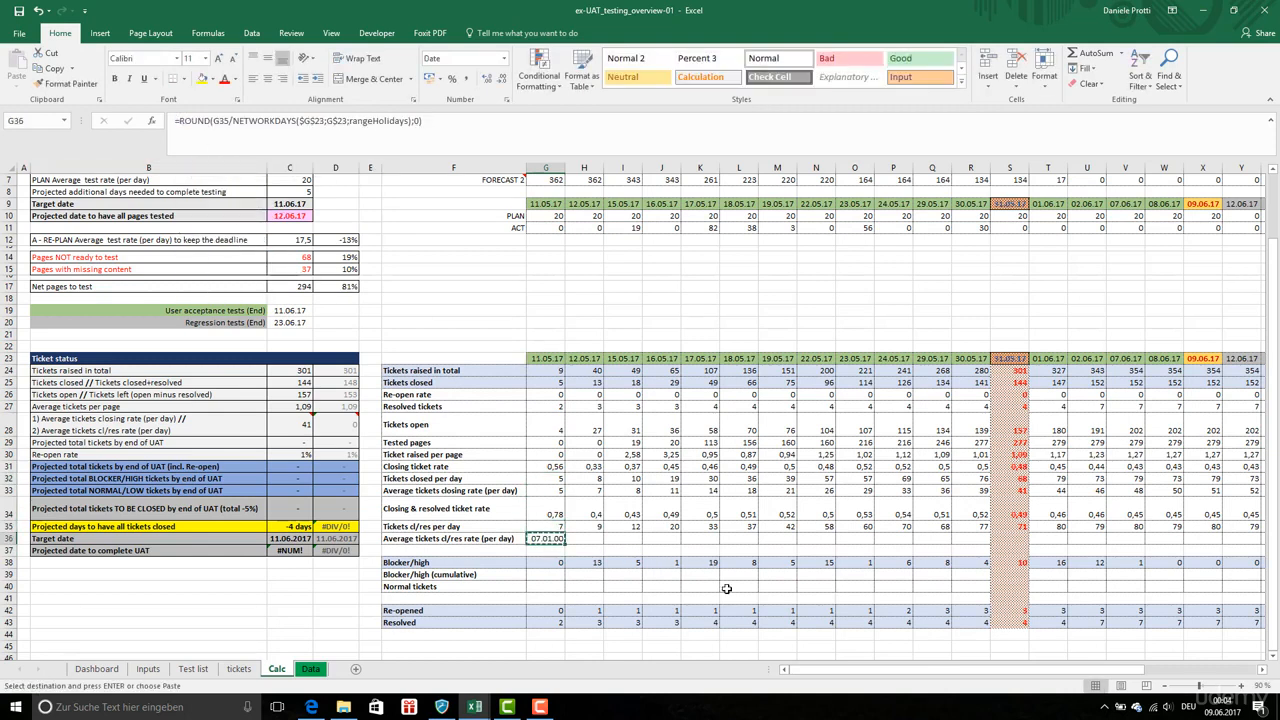
key(ctrl+c)
drag(545, 538, 1100, 540)
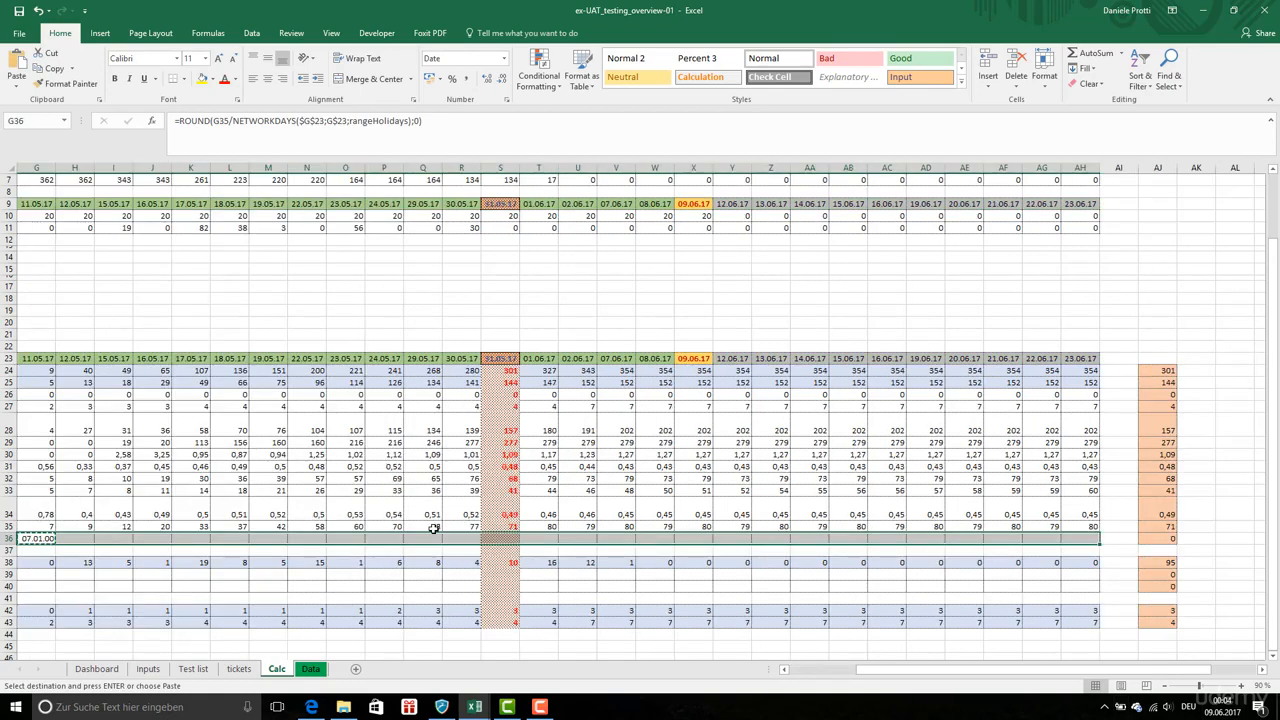
key(ctrl+v)
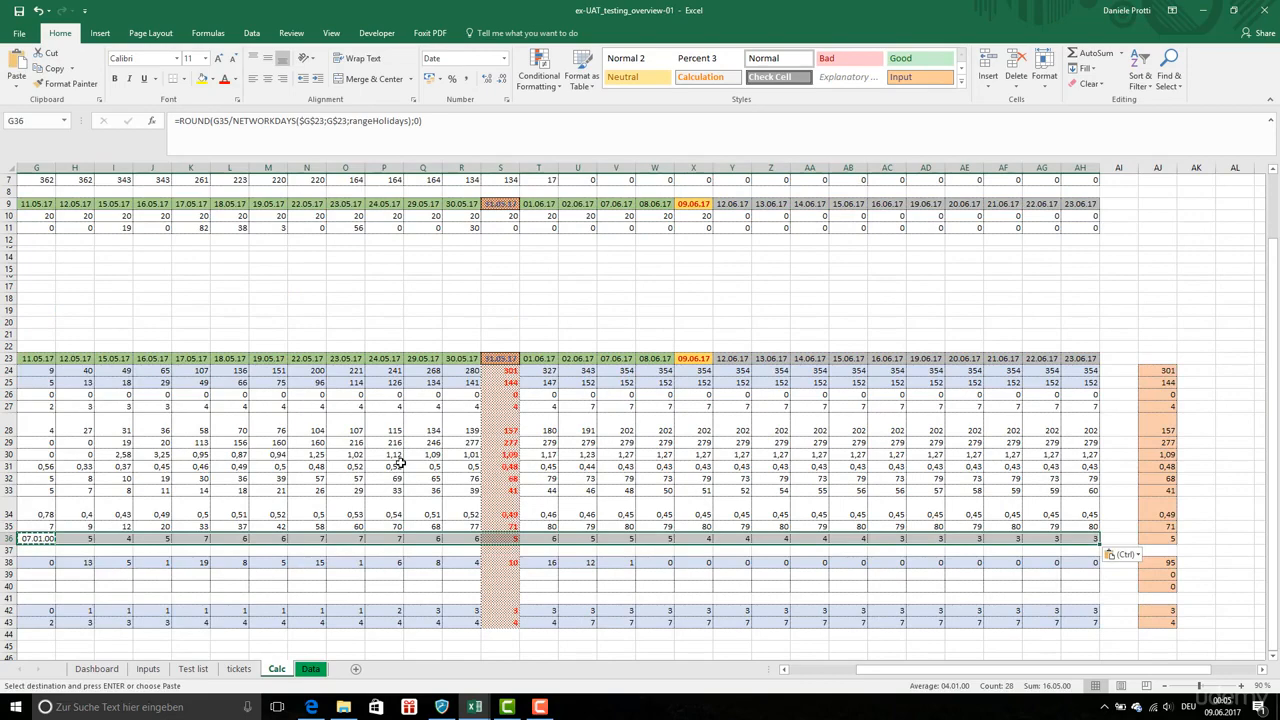
scroll(398, 462, left, 2)
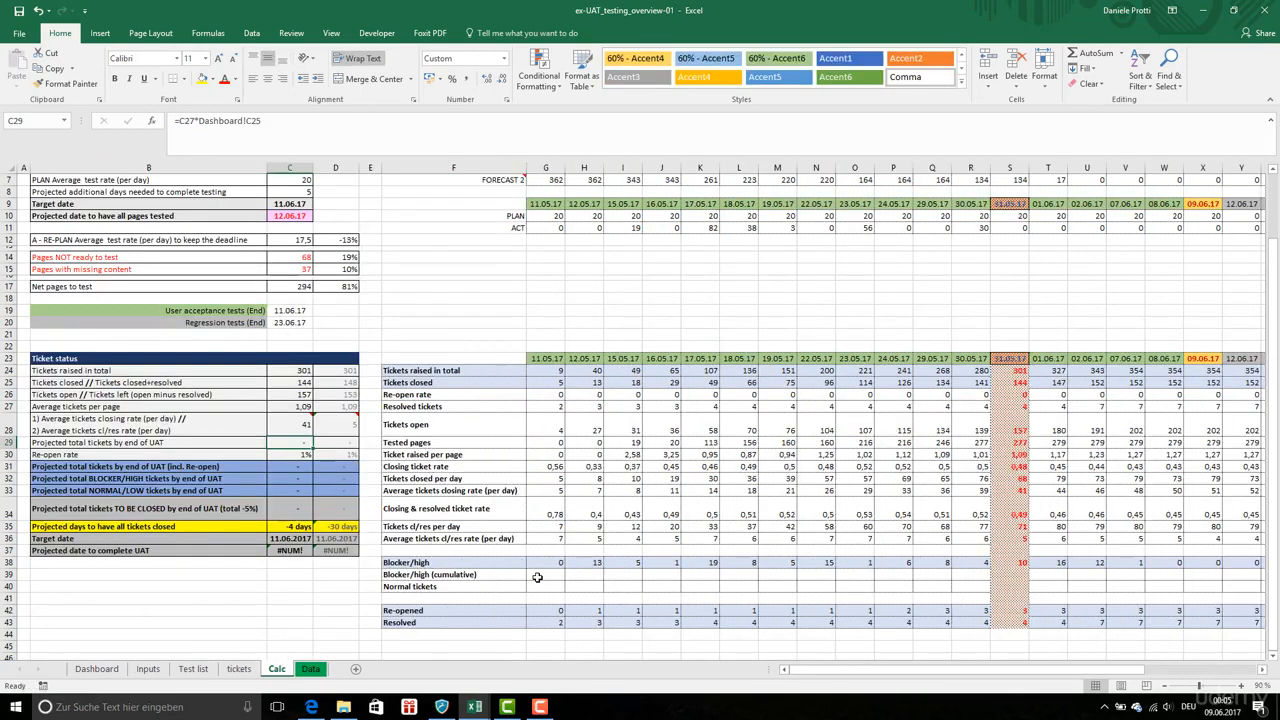
Build cumulative blocker/high tickets in row 39: G39 as =G38, H39 as =G39+H38, filled across to AH
click(537, 577)
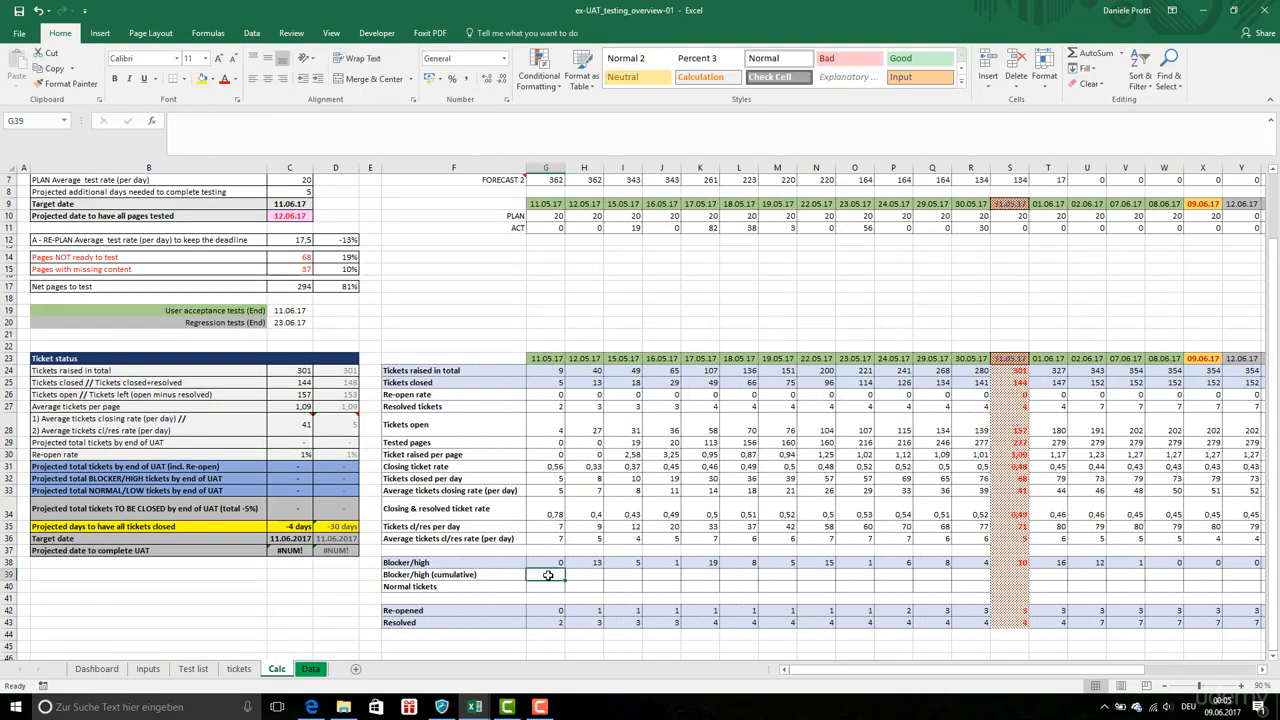
text(=)
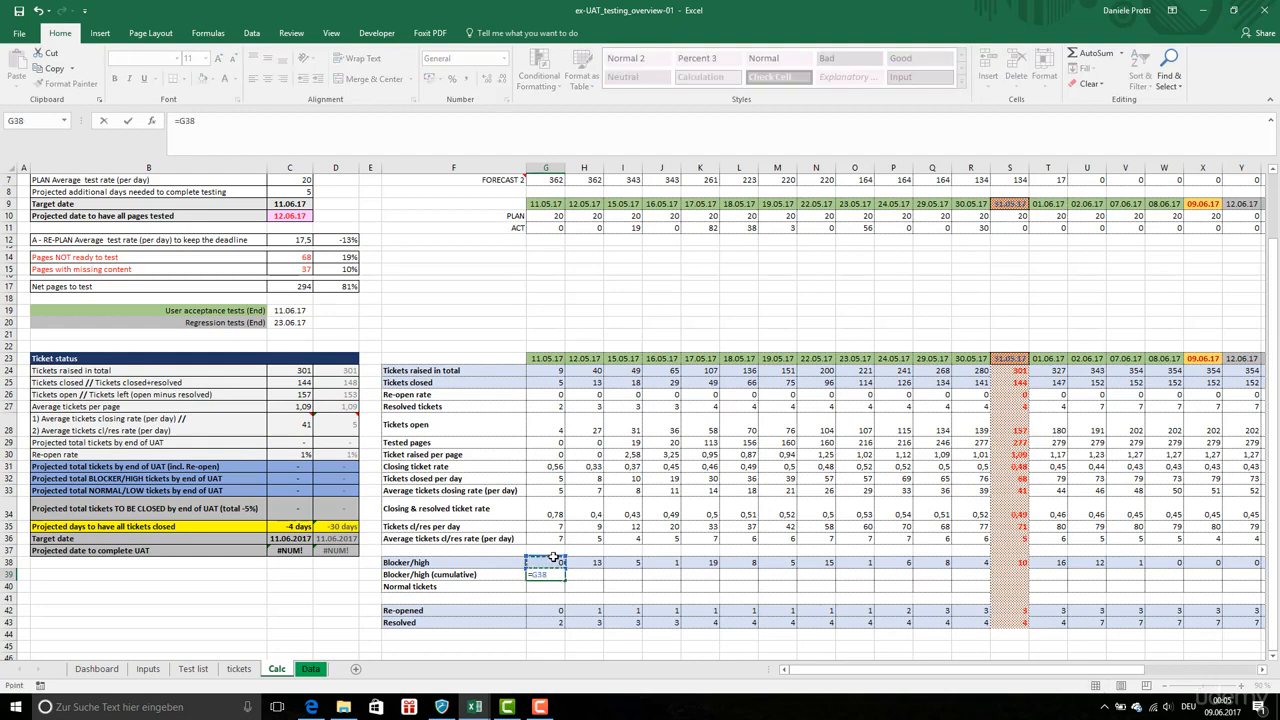
key(Return)
click(590, 578)
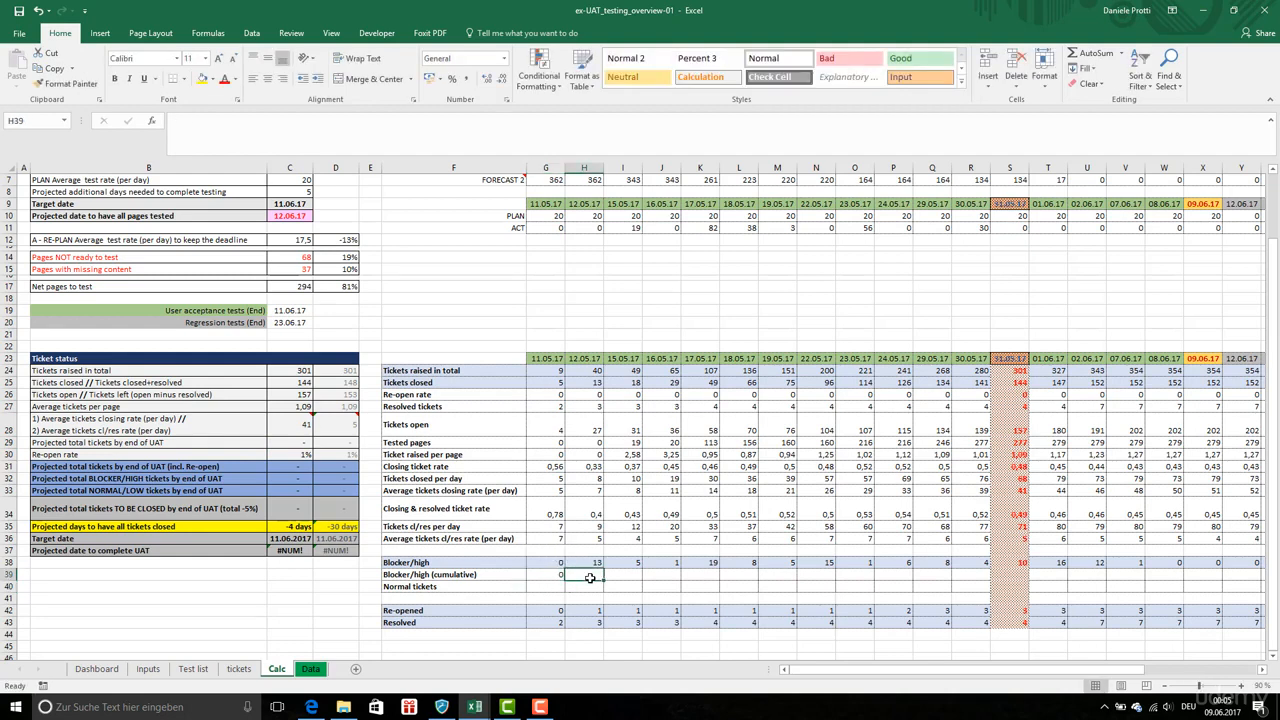
text(=)
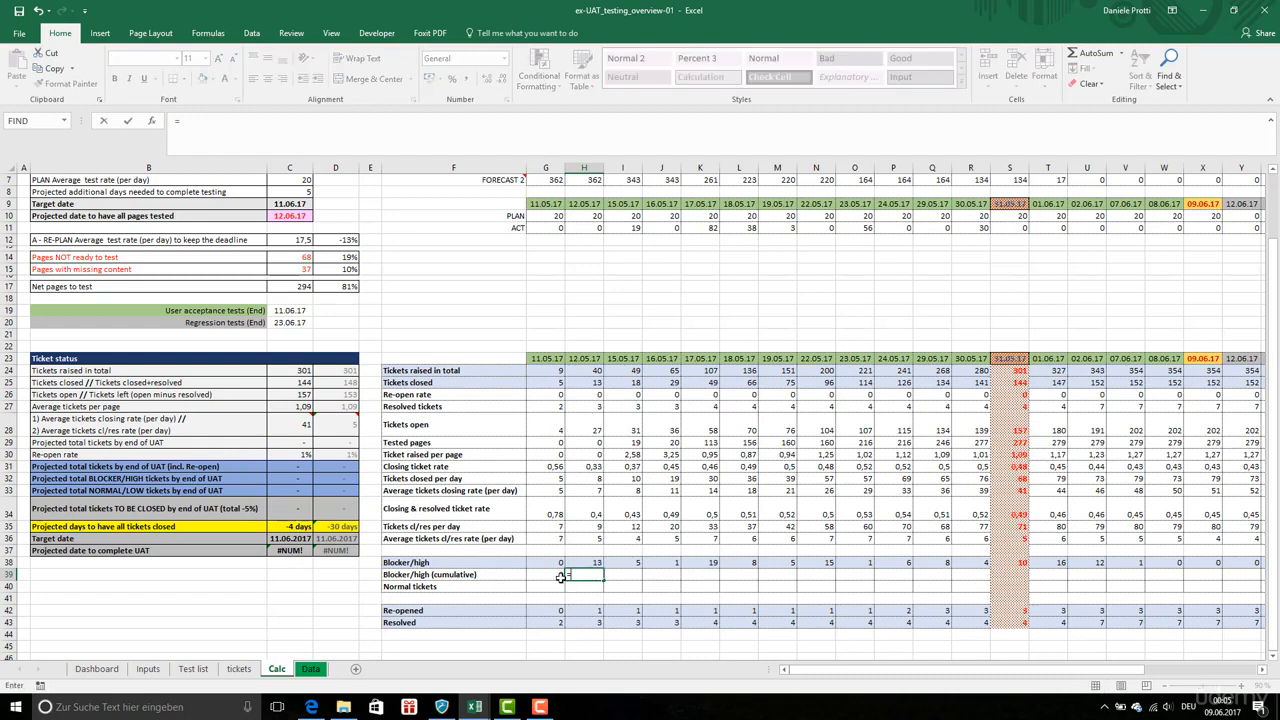
click(560, 577)
text(+)
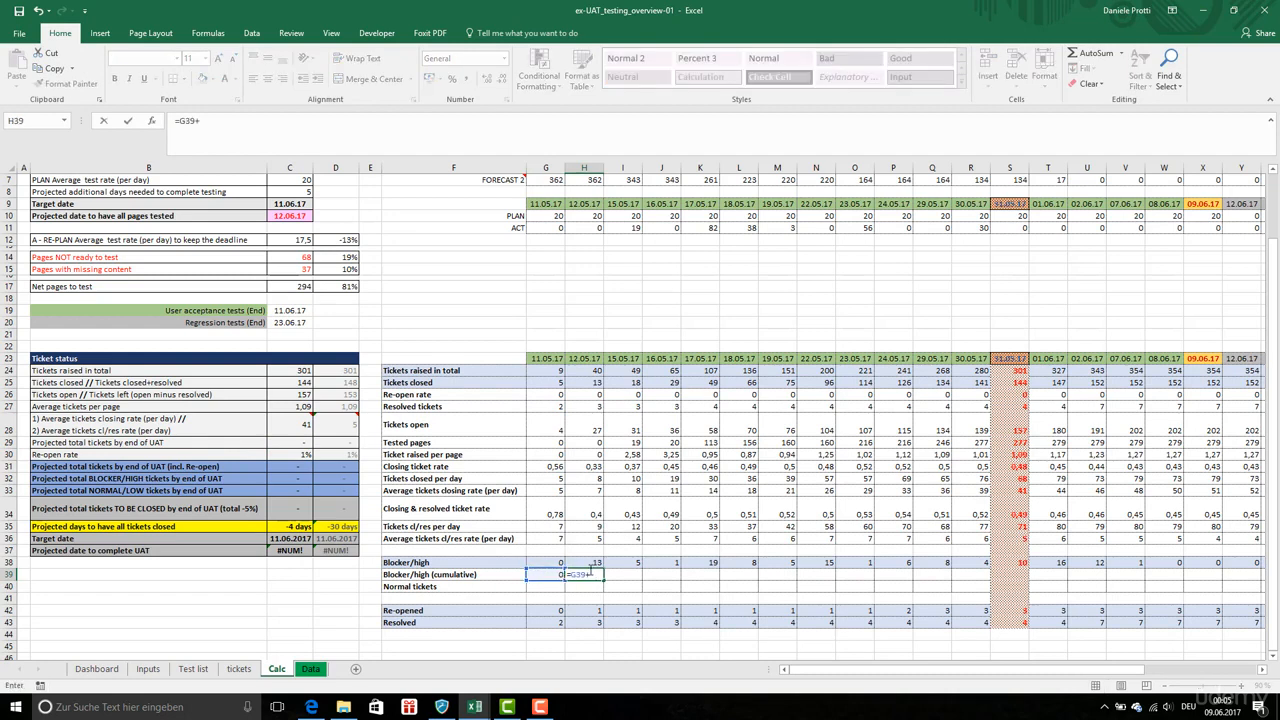
click(592, 563)
key(ctrl+Return)
key(ctrl+c)
key(ctrl+shift+Right)
key(shift+Left)
key(shift+Left)
key(ctrl+v)
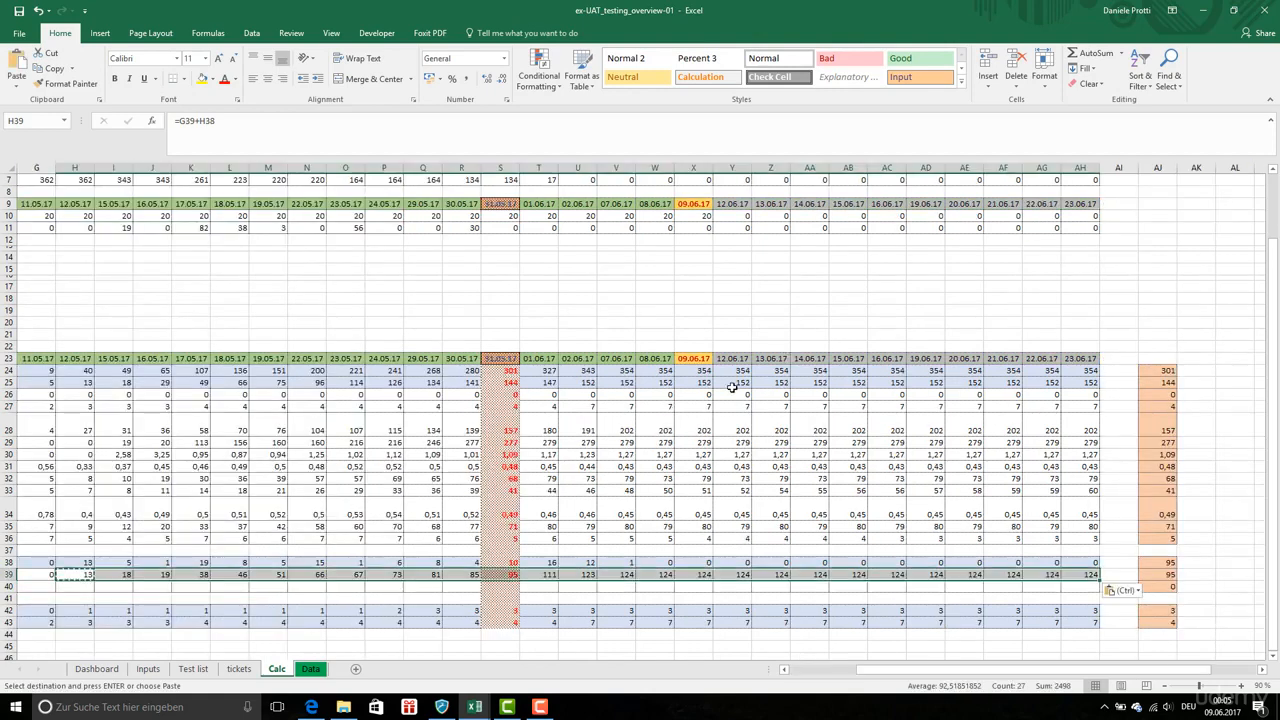
key(Escape)
drag(880, 669, 800, 669)
Enter the normal tickets formula G24-G38 in G40
click(558, 585)
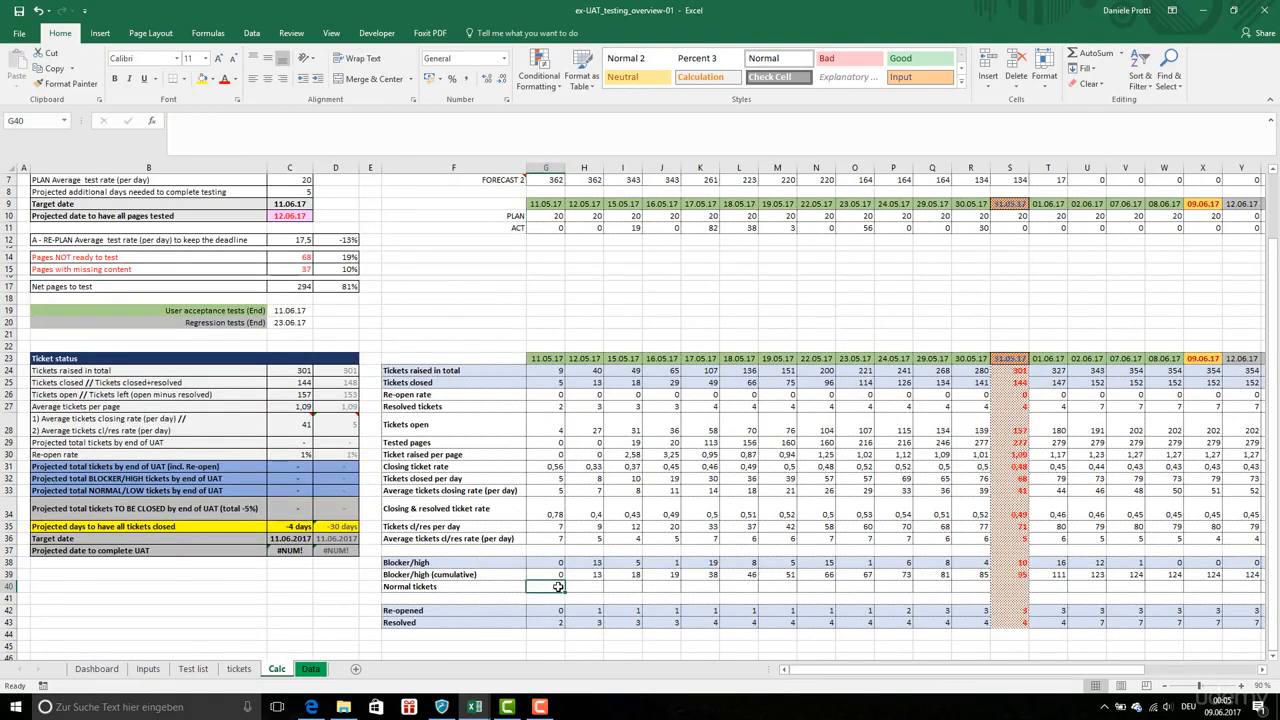
text(=)
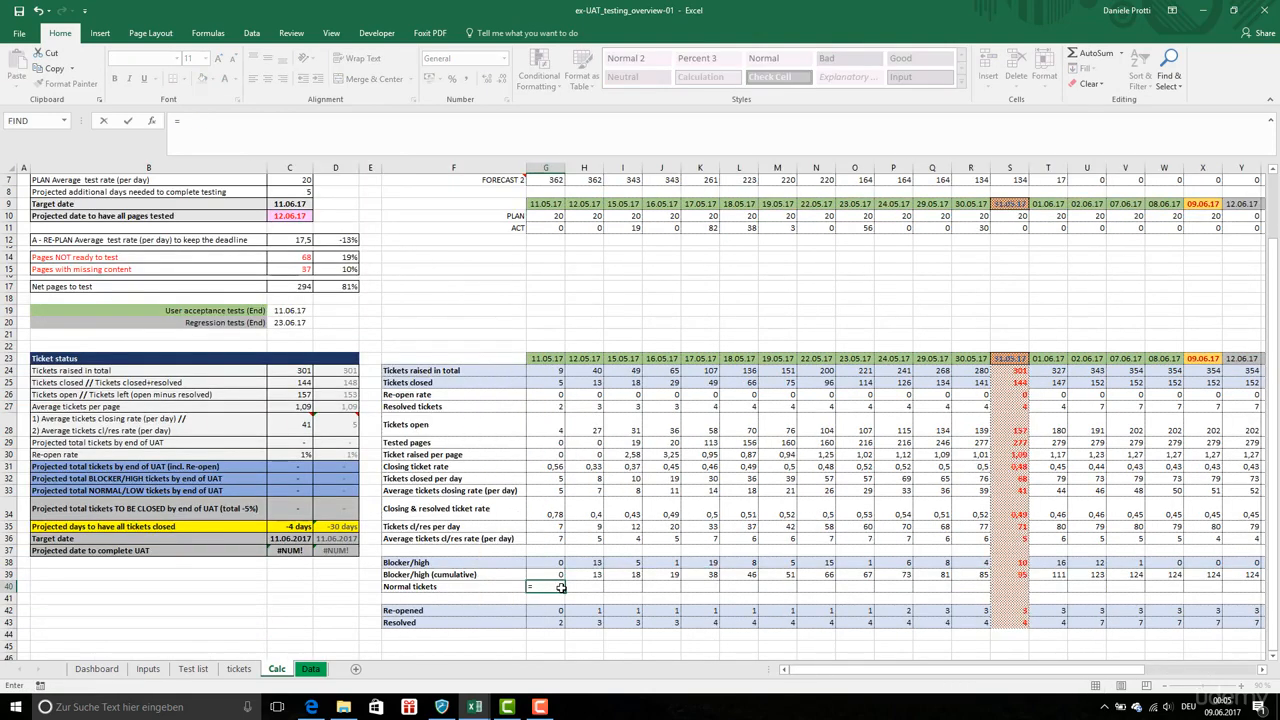
click(558, 370)
text(-)
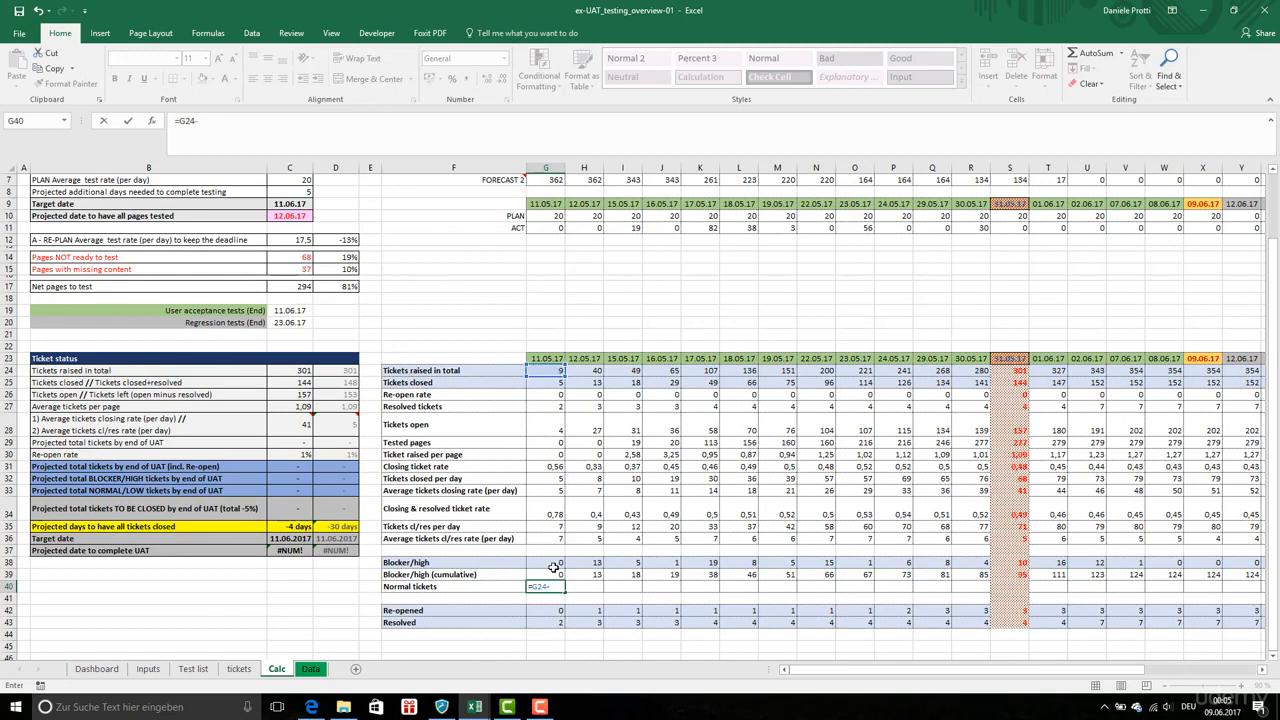
click(553, 567)
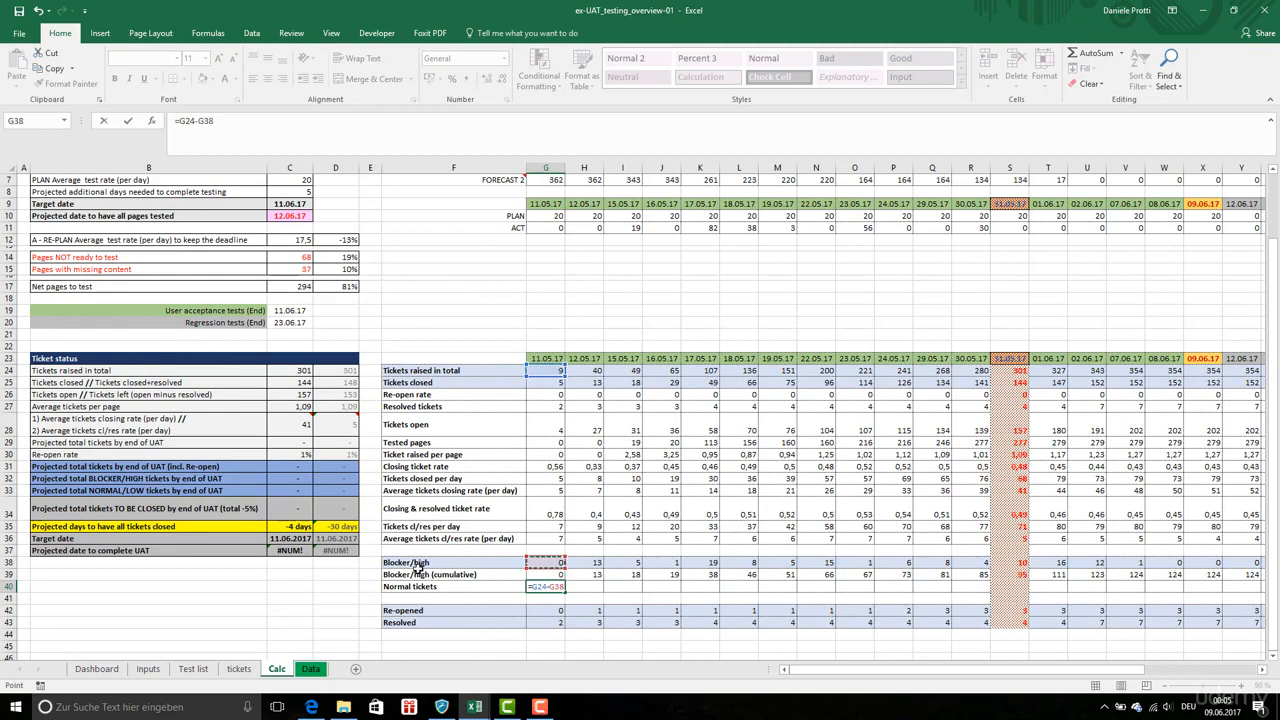
key(Return)
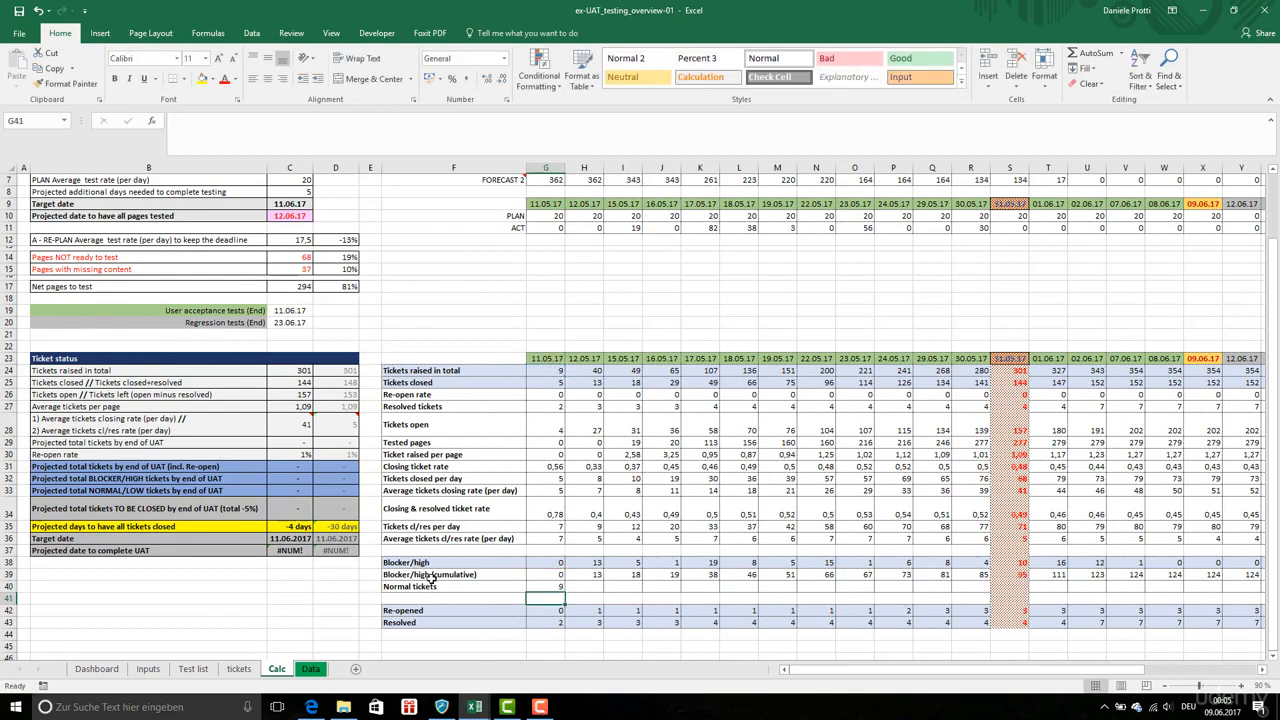
Copy the G40 formula and paste it across row 40 through column AH
click(553, 586)
key(ctrl+c)
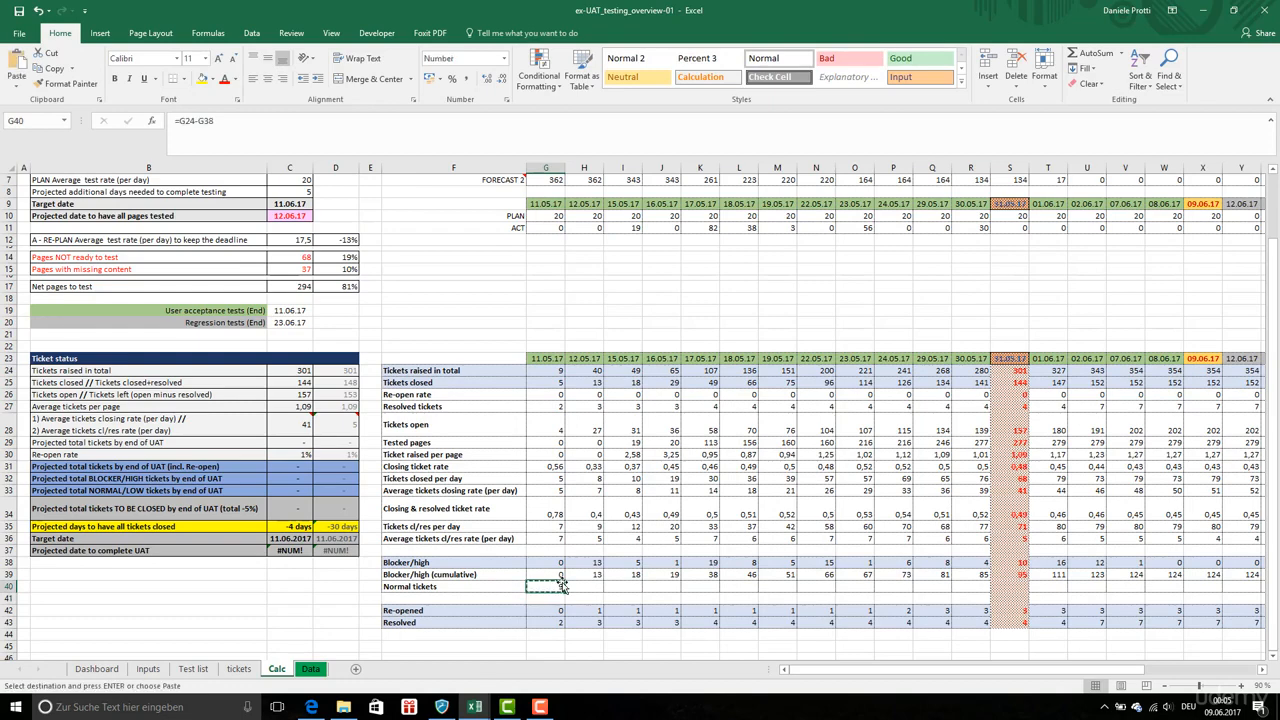
scroll(723, 603, right, 4)
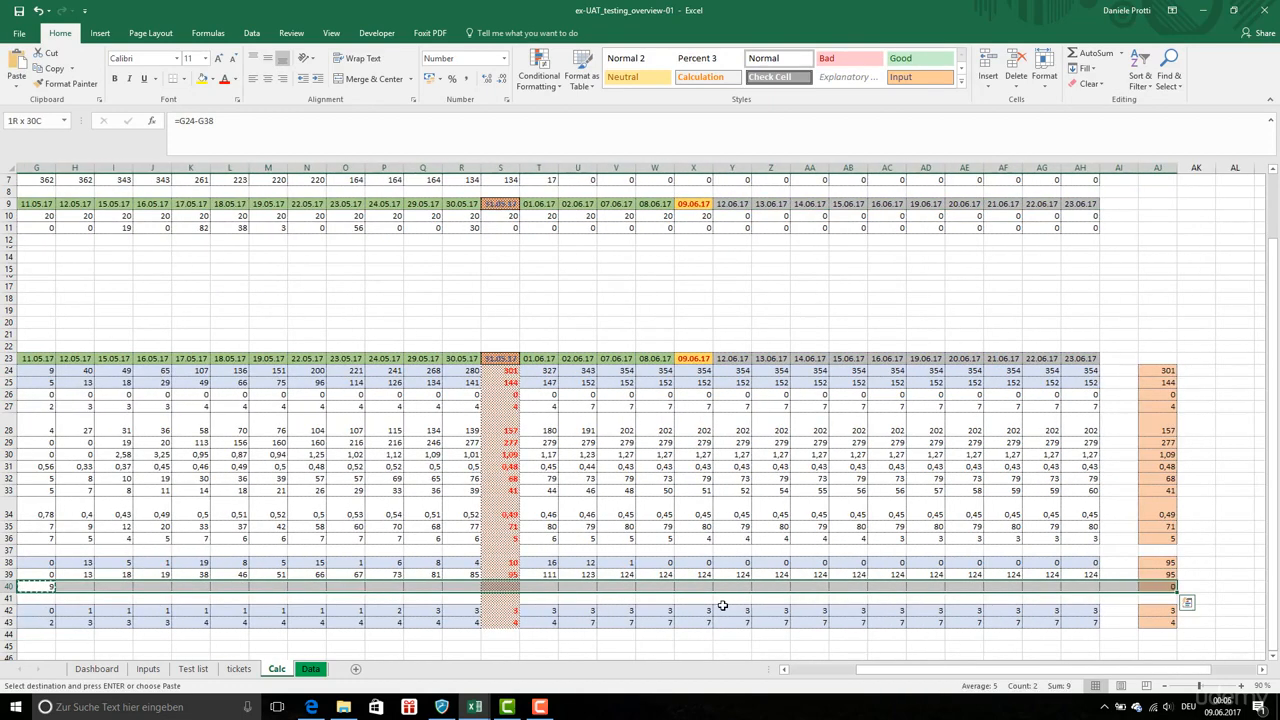
scroll(723, 603, left, 4)
right_click(552, 589)
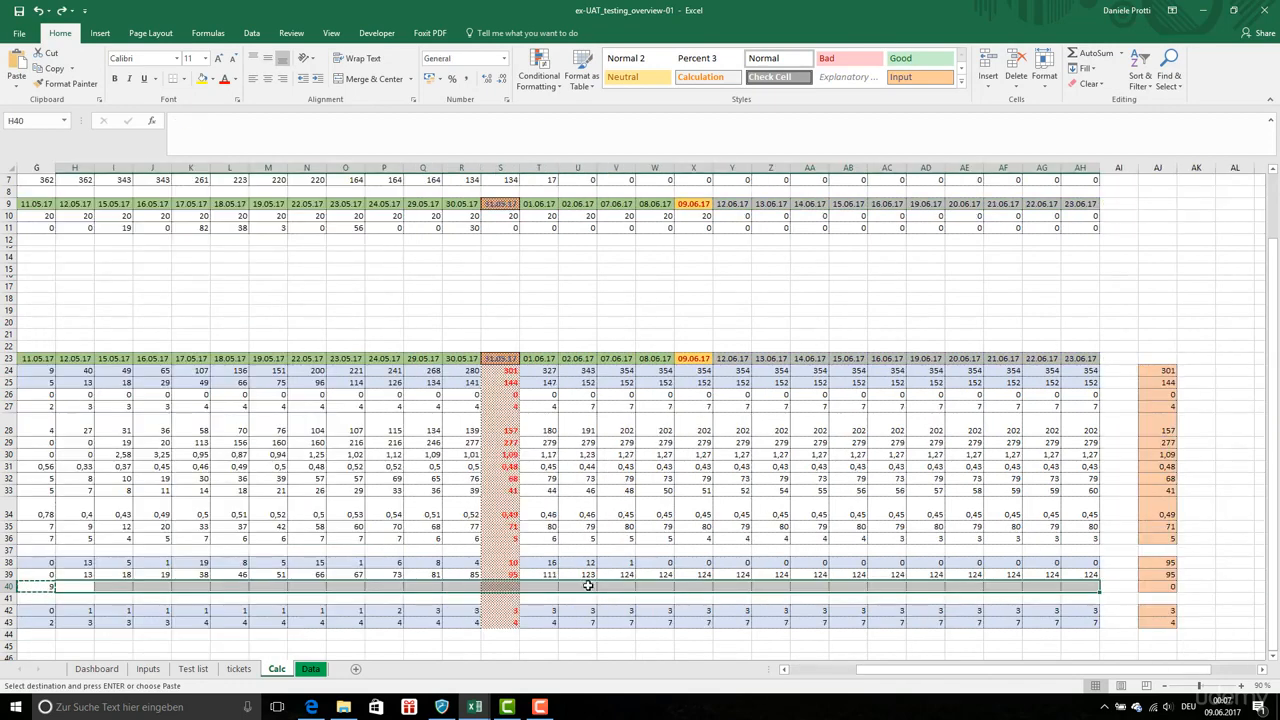
right_click(589, 587)
click(657, 362)
scroll(537, 454, left, 4)
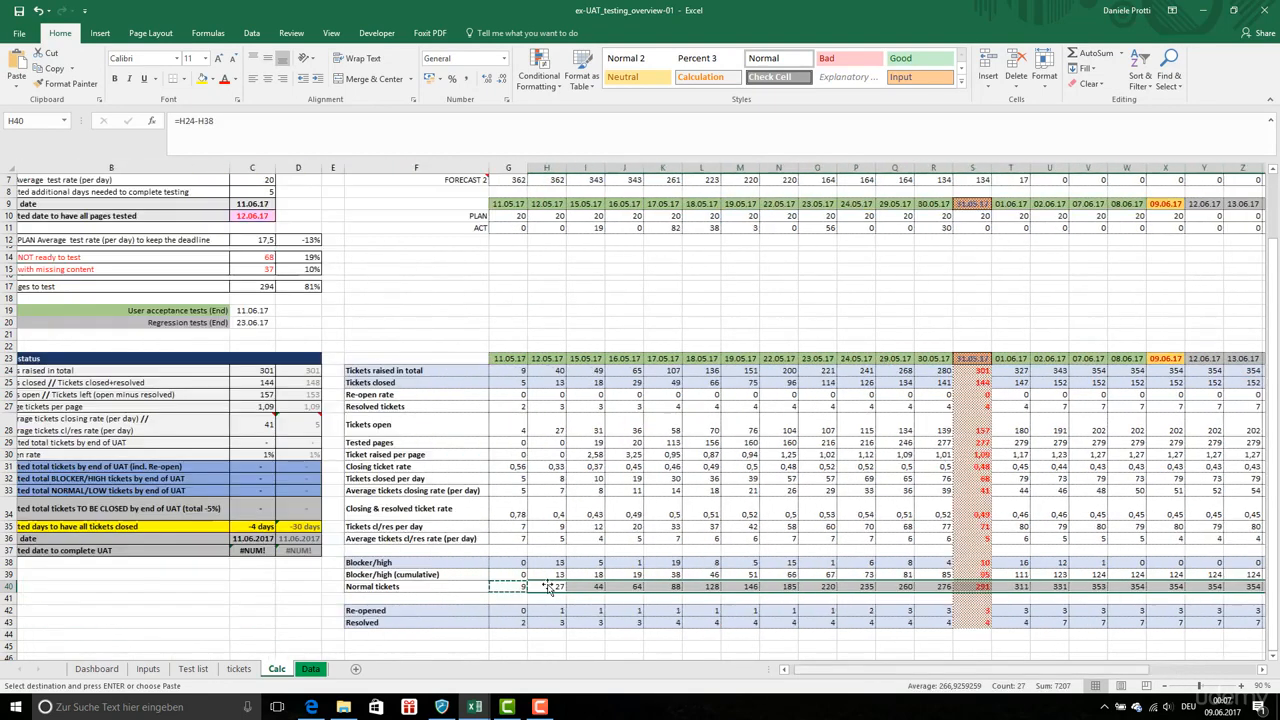
Change the projected total tickets by end of UAT formula in C29 to C27*C5
double_click(298, 441)
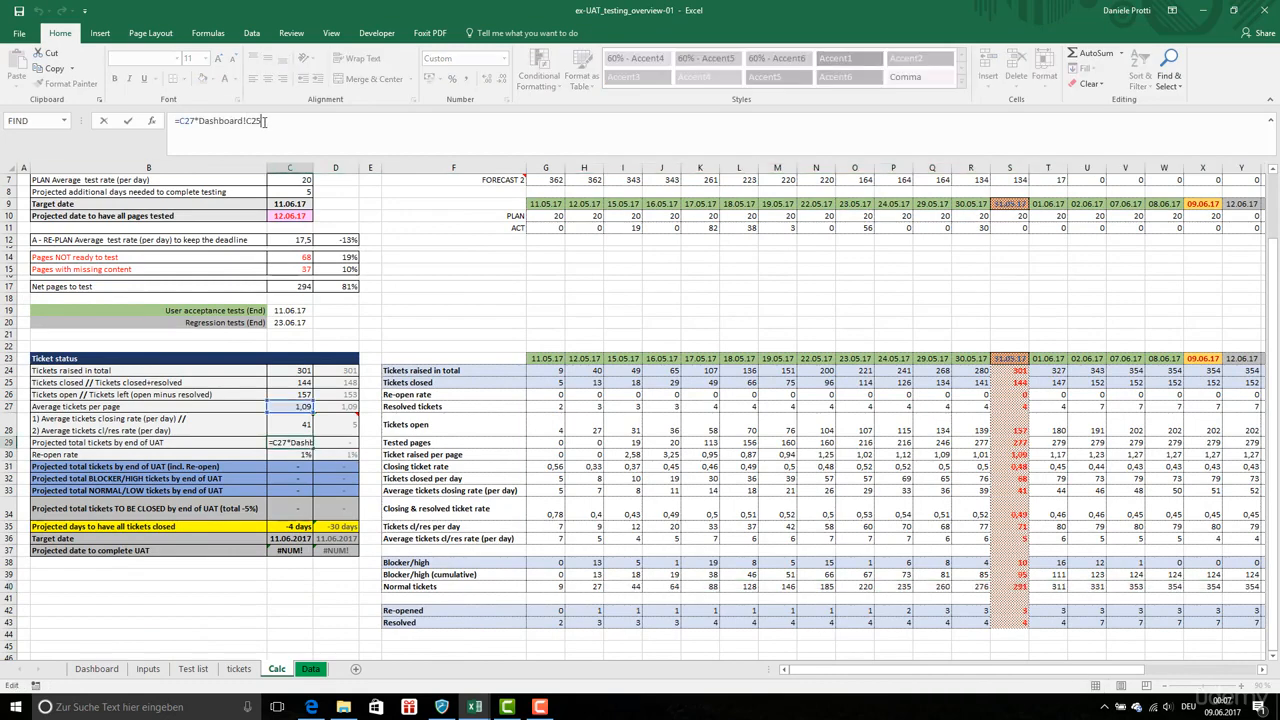
key(Escape)
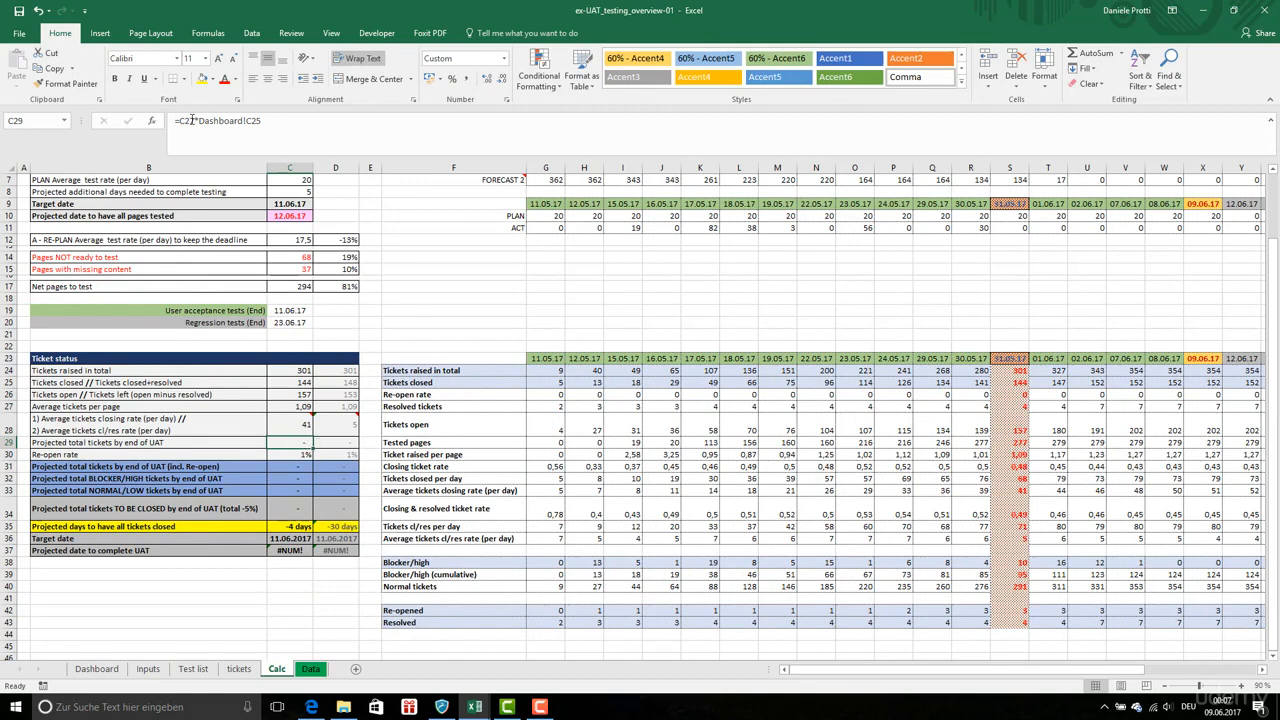
drag(197, 120, 262, 120)
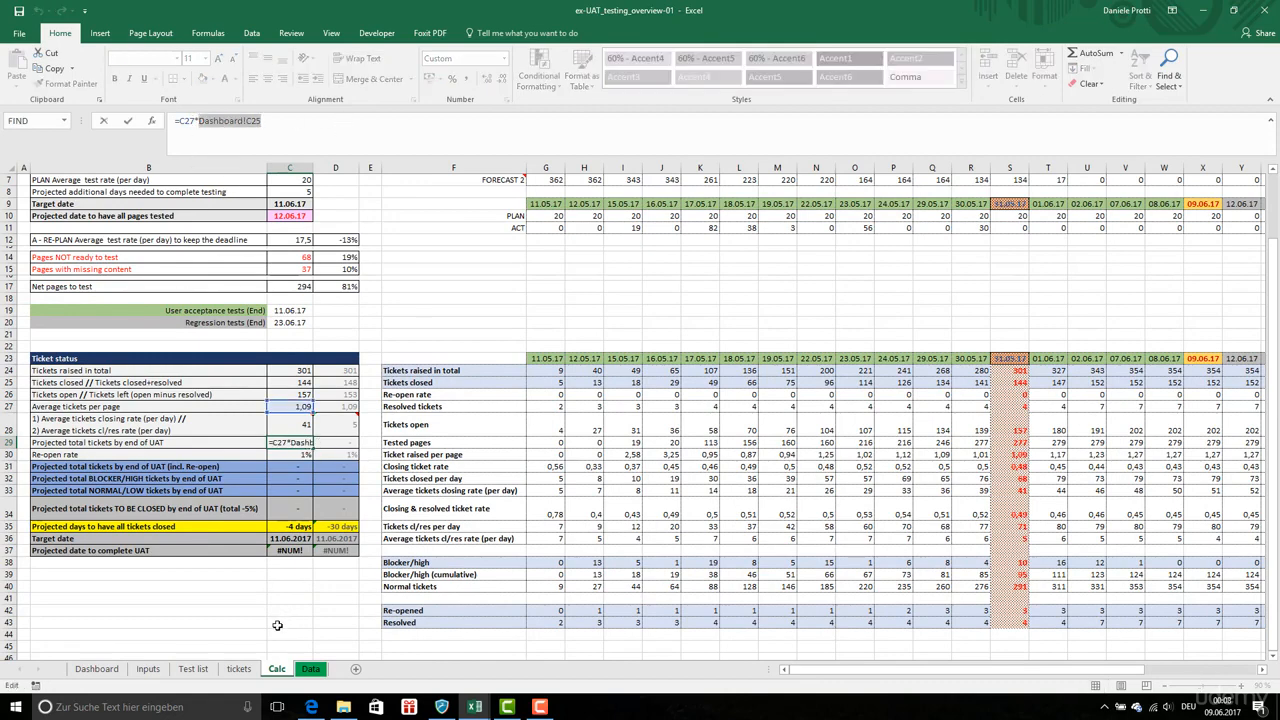
key(BackSpace)
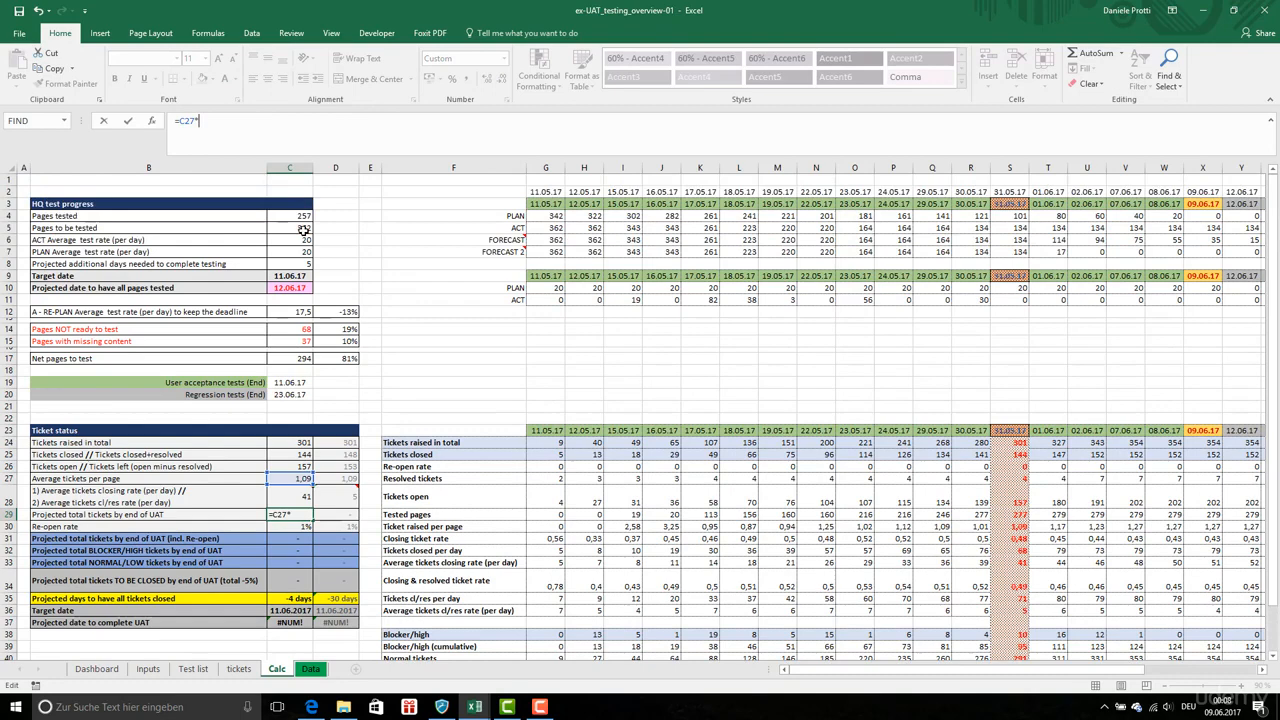
scroll(1276, 190, up, 2)
click(303, 229)
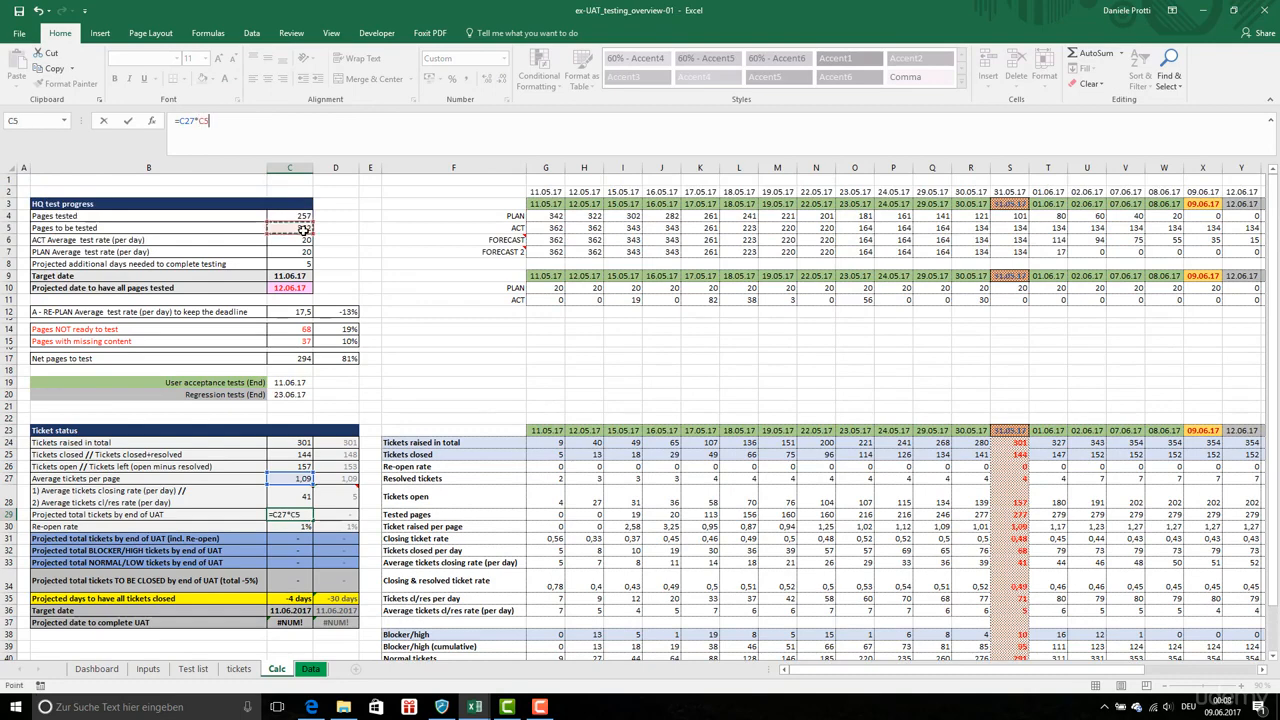
key(Return)
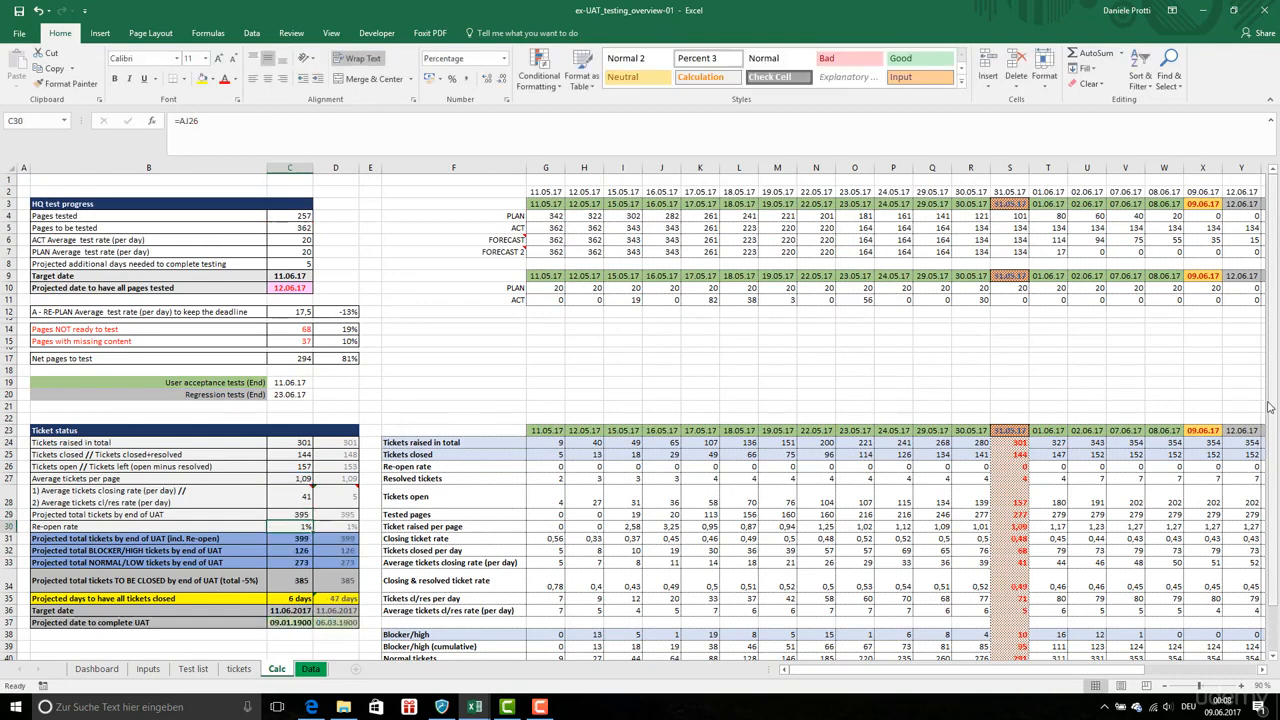
scroll(1270, 426, down, 1)
click(295, 466)
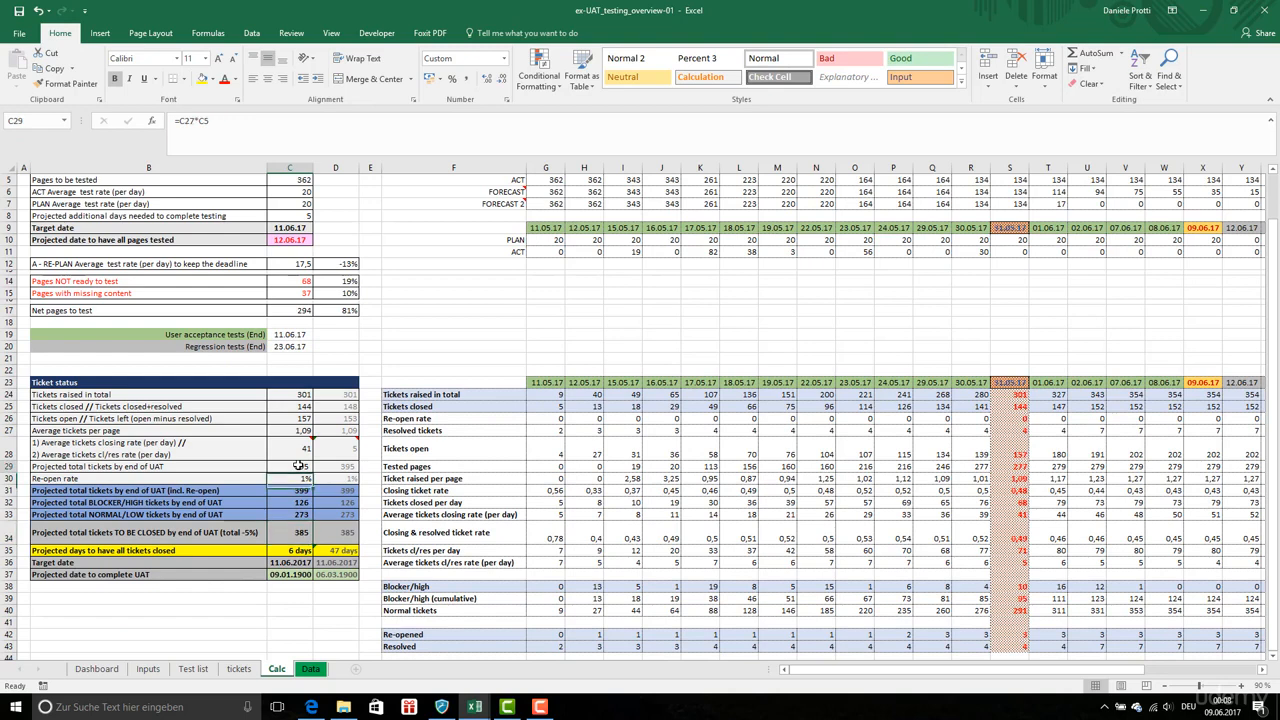
Inspect the formulas behind tickets raised, pages tested and pages to be tested in column C
click(298, 396)
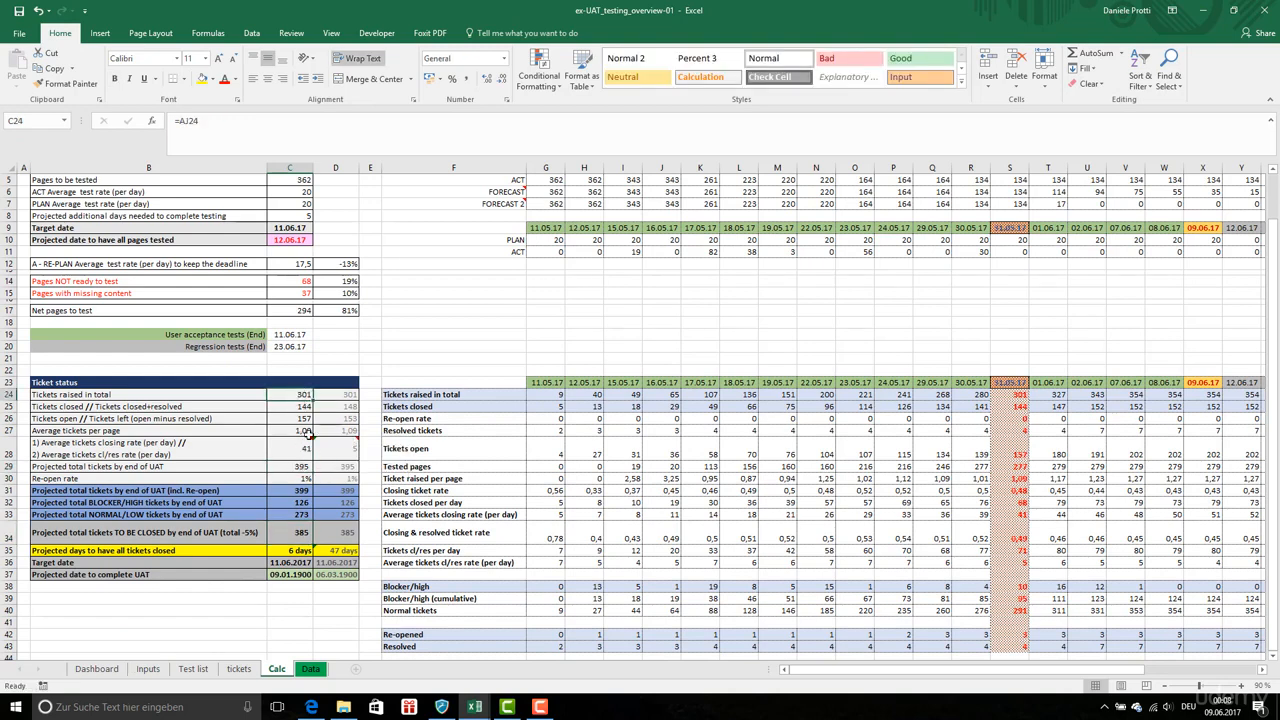
scroll(316, 322, up, 1)
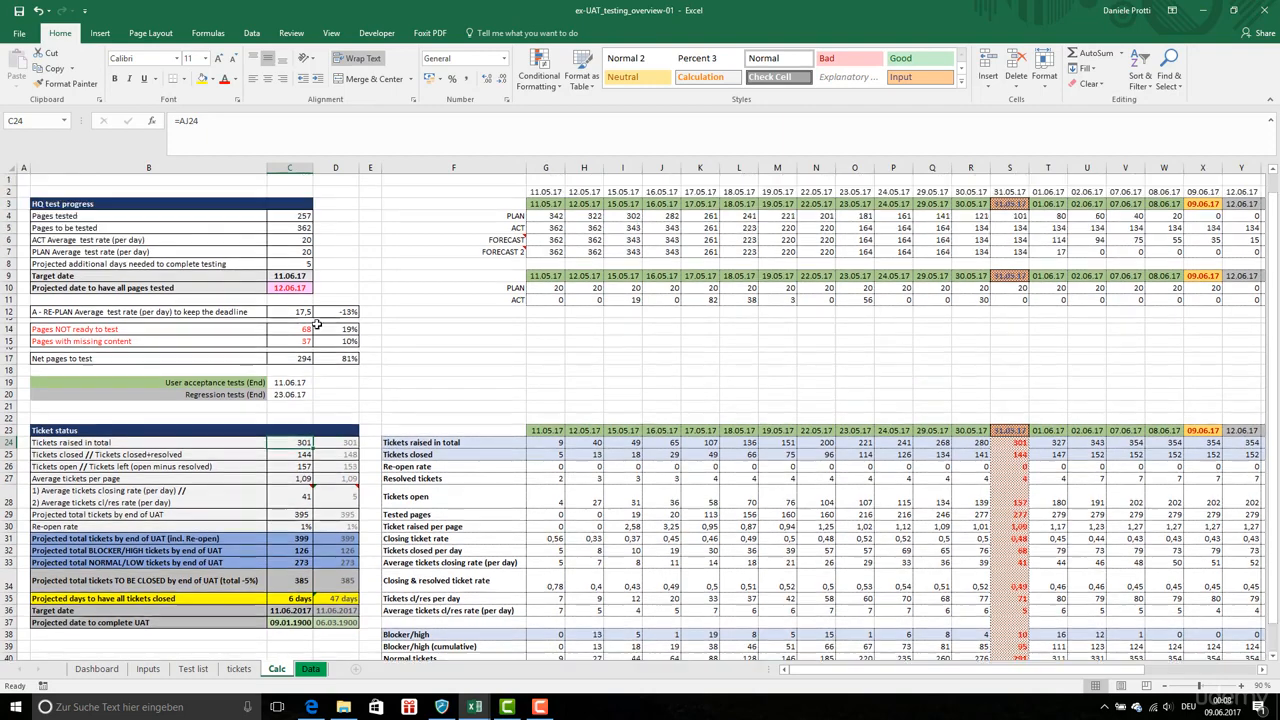
click(298, 216)
click(305, 228)
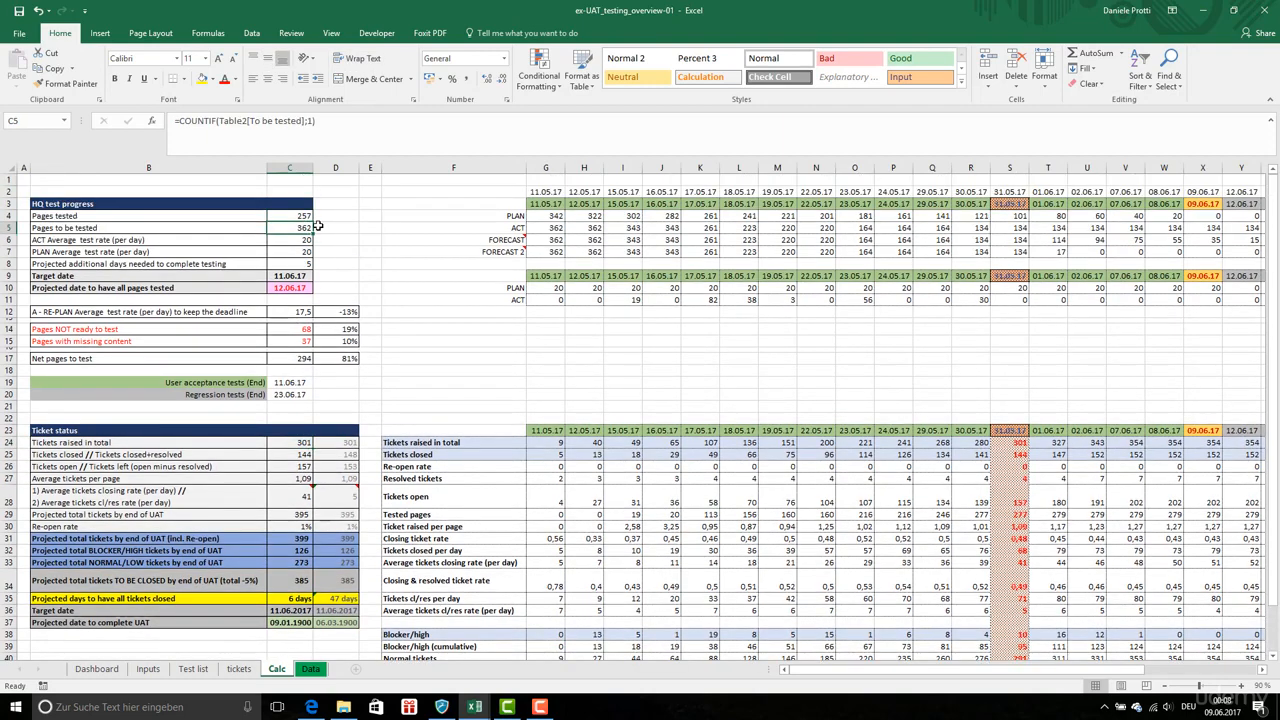
click(306, 216)
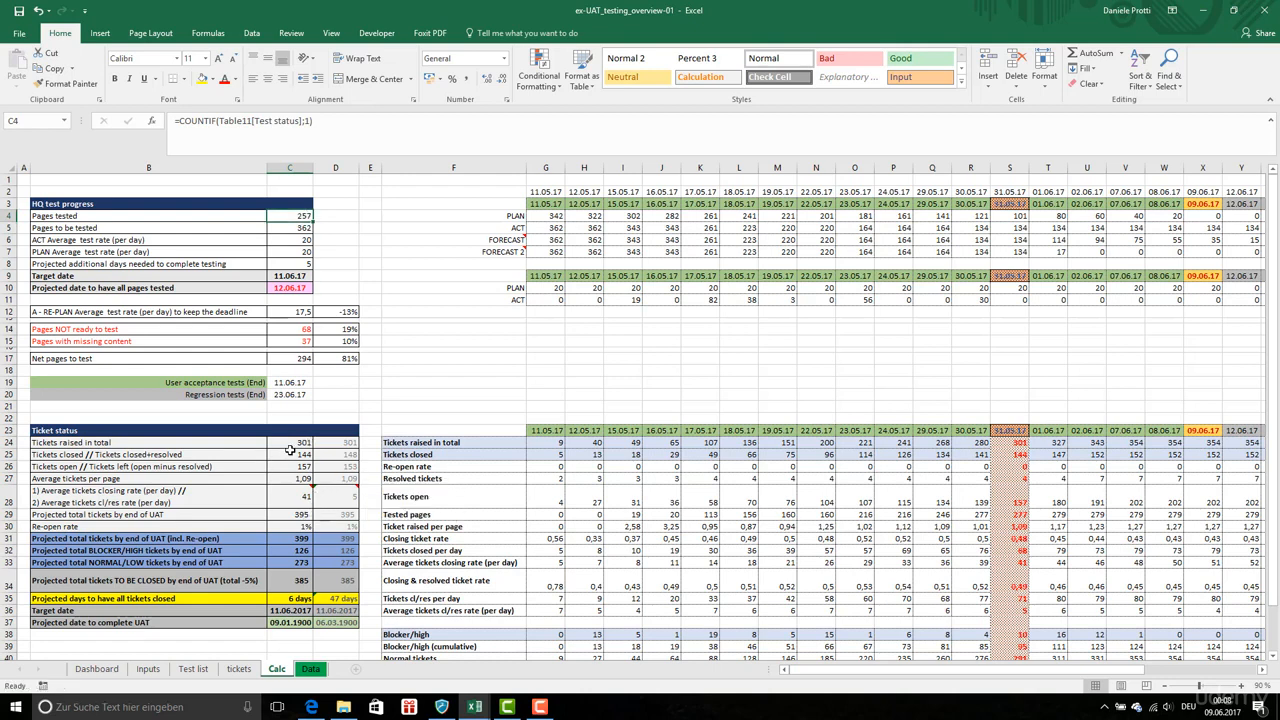
Inspect the formulas for projected totals, re-open rate, projected days to close and target date in columns C and D
click(295, 514)
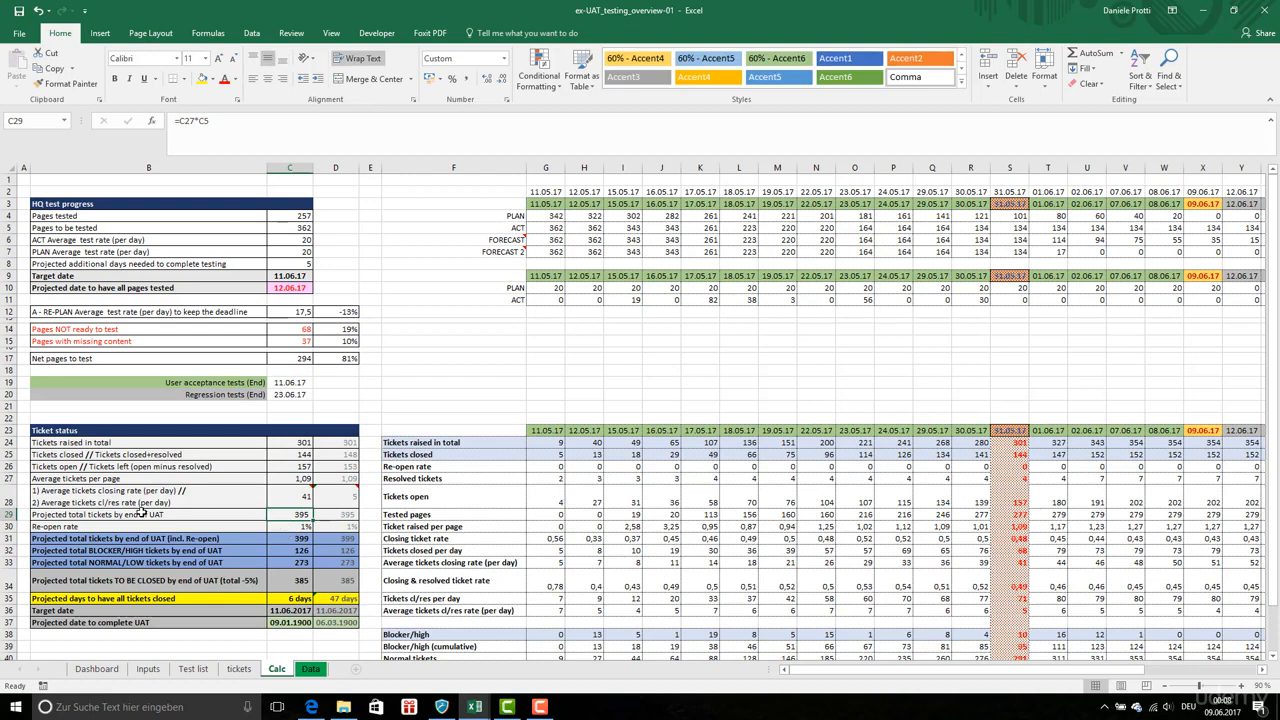
click(302, 527)
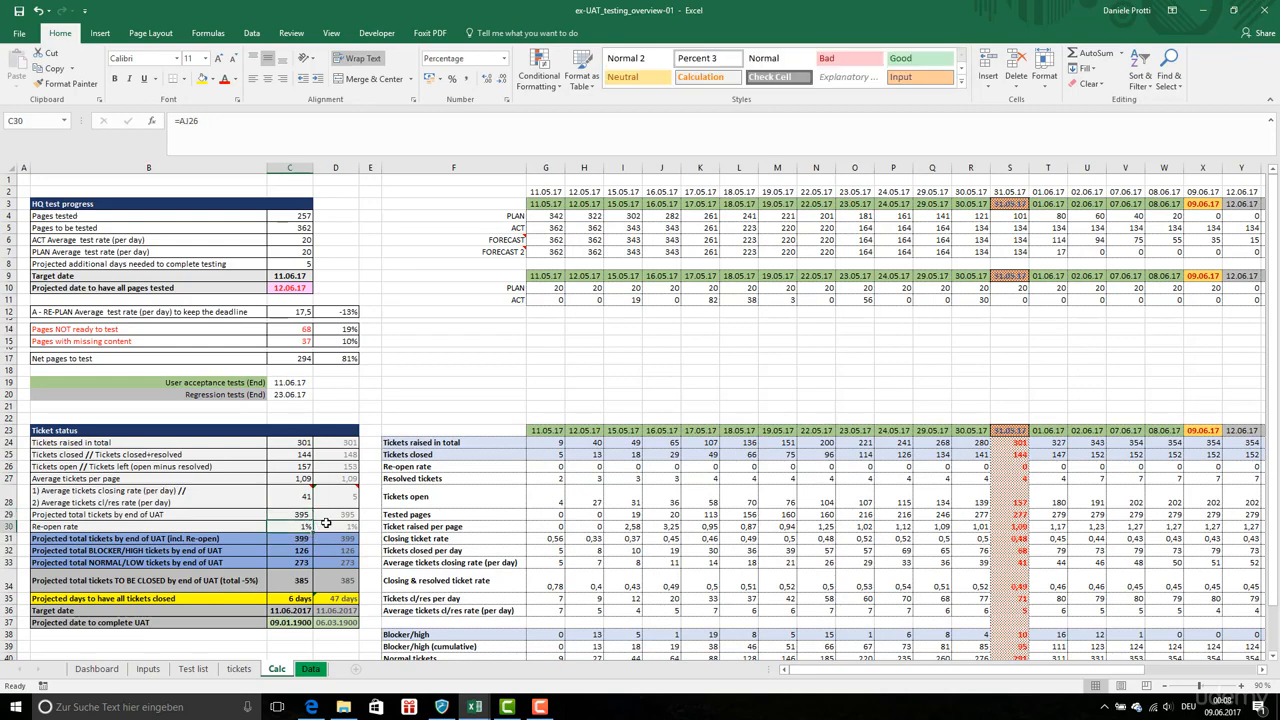
click(291, 539)
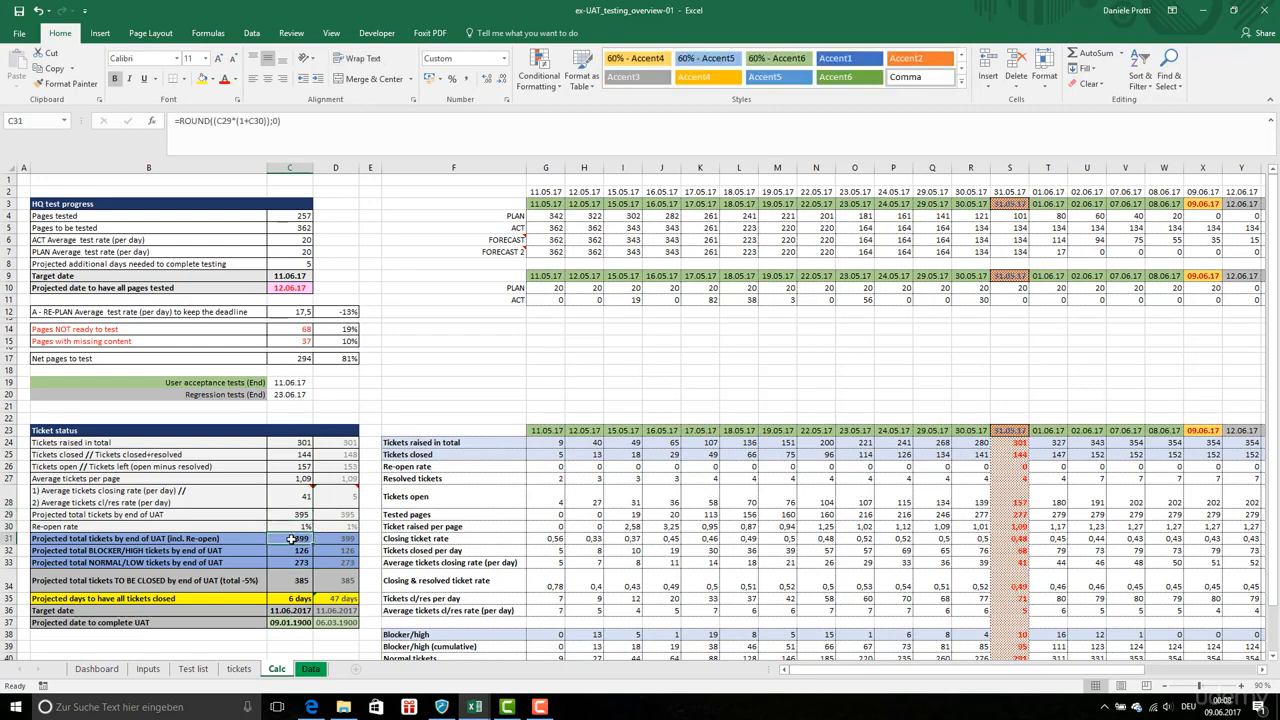
scroll(300, 539, down, 2)
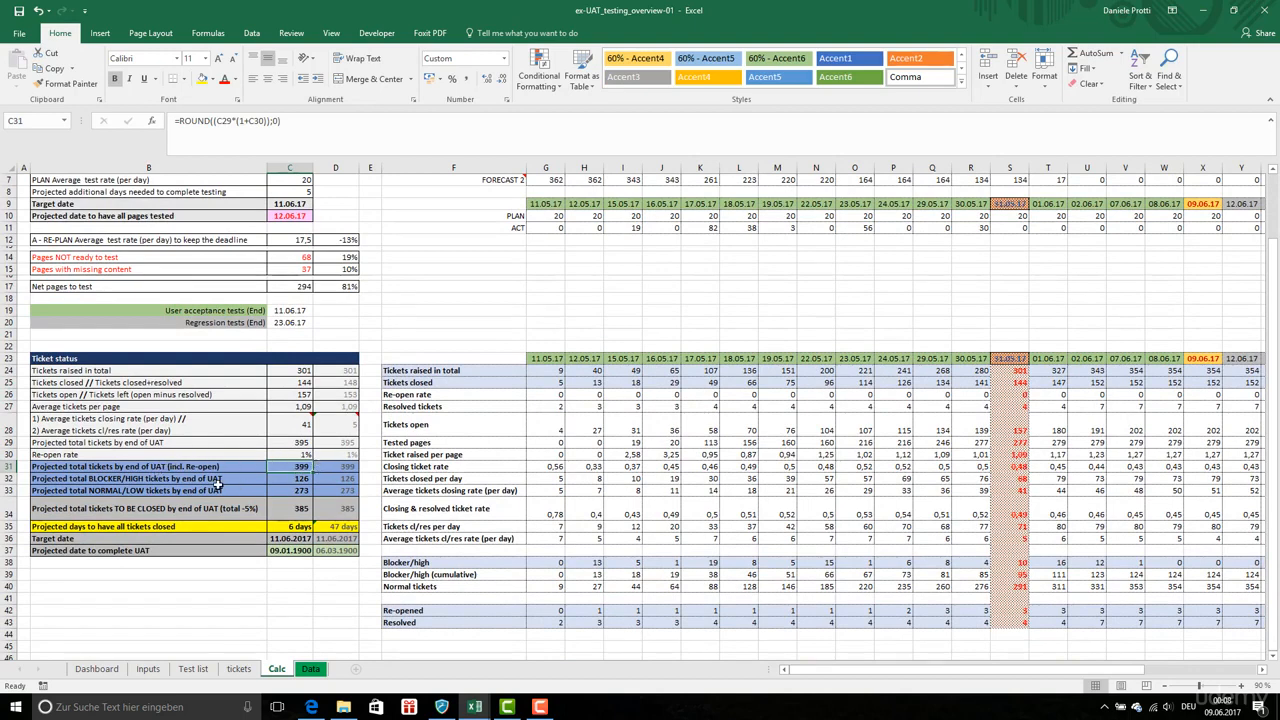
click(289, 483)
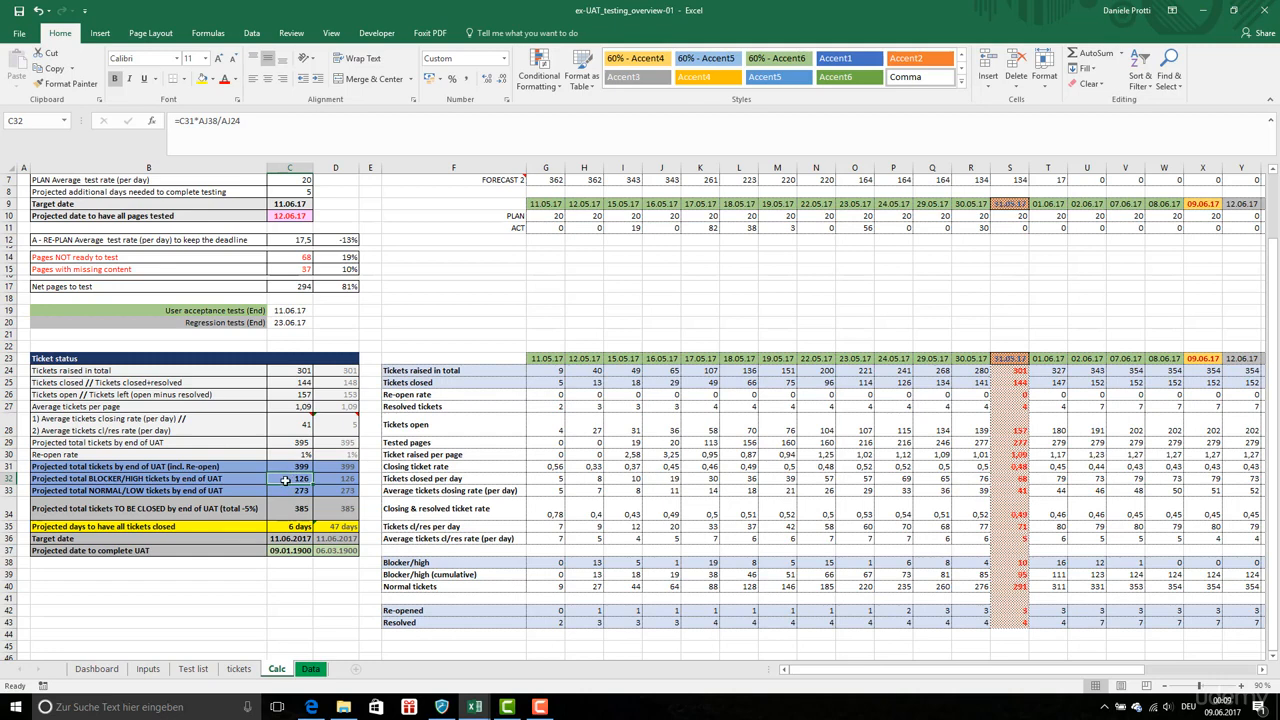
click(306, 490)
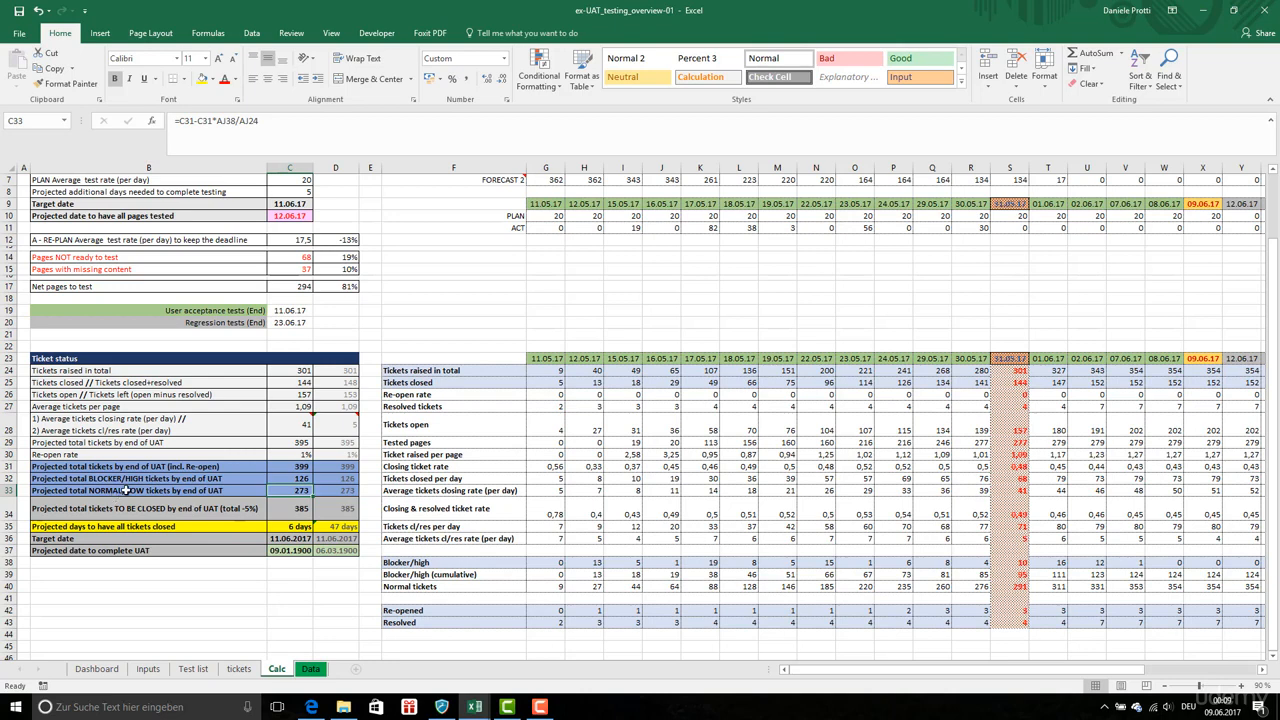
click(297, 527)
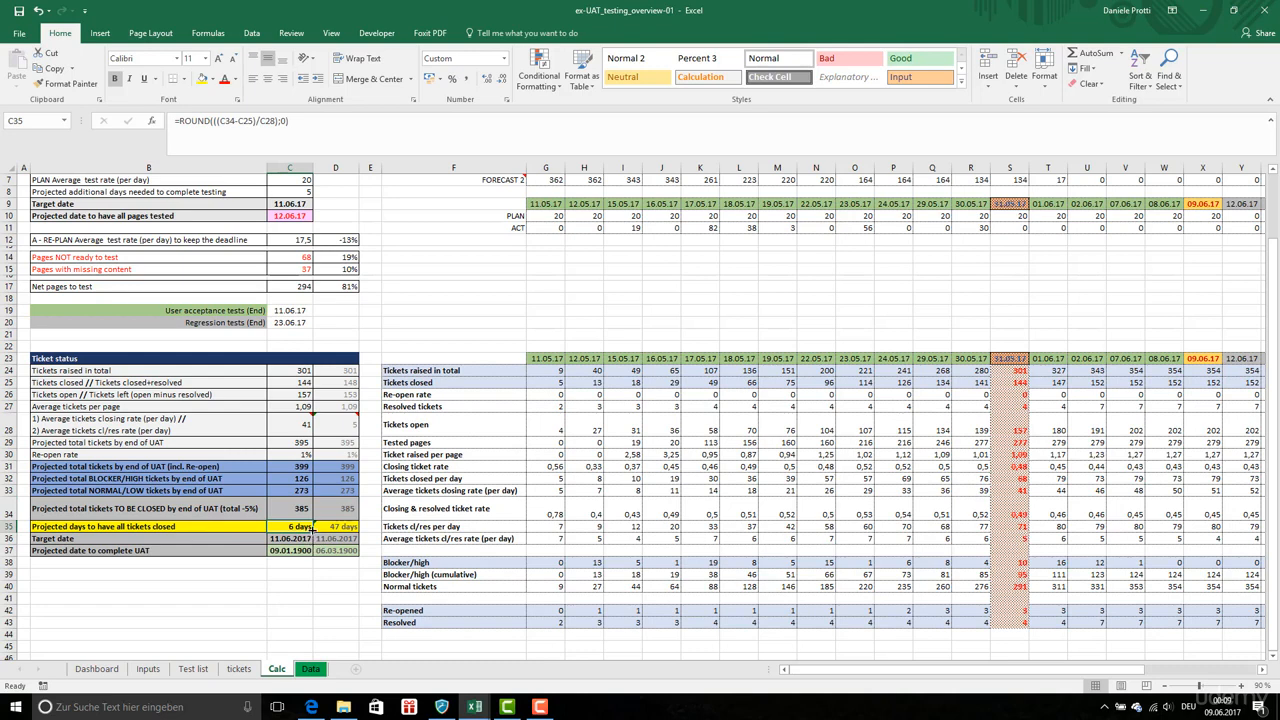
click(342, 526)
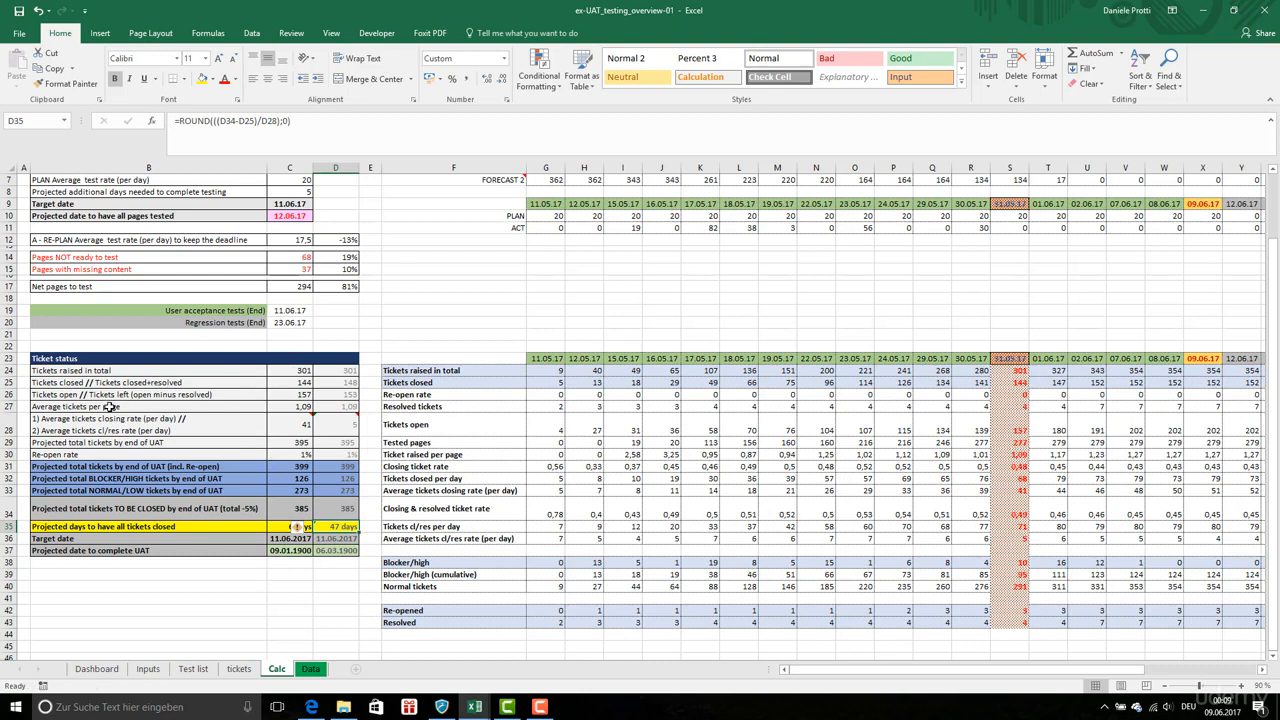
click(352, 383)
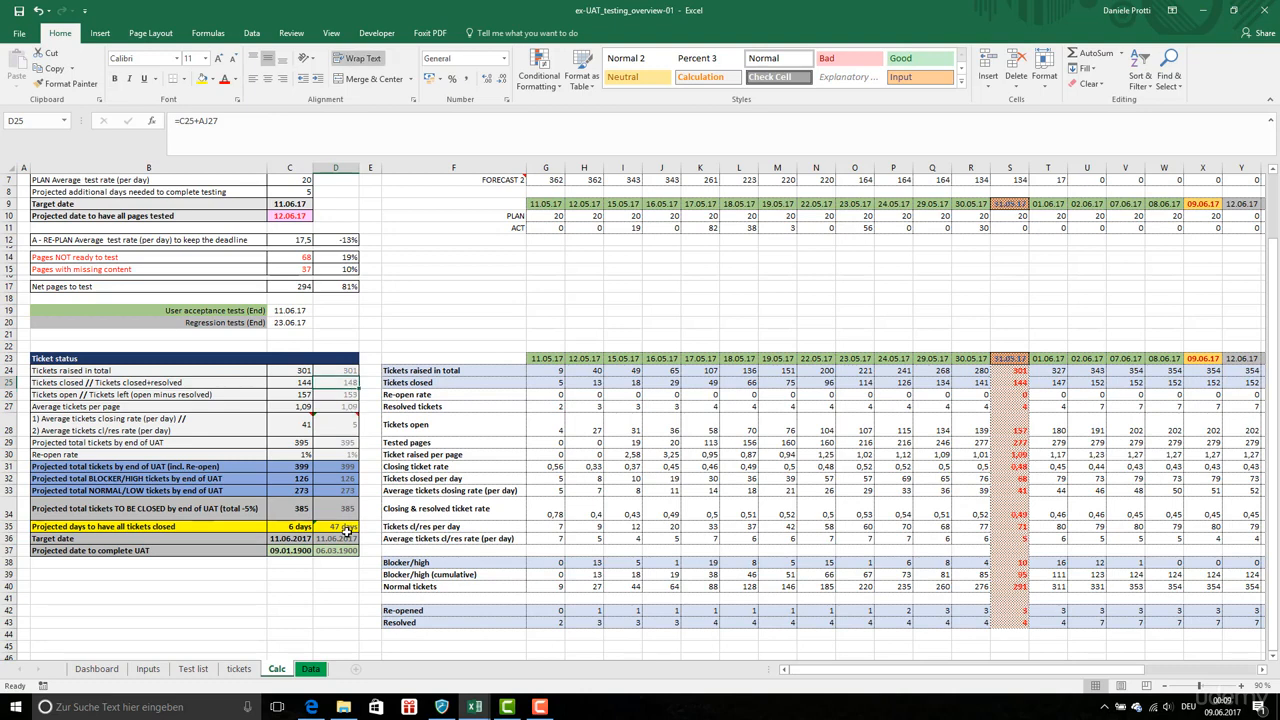
click(283, 528)
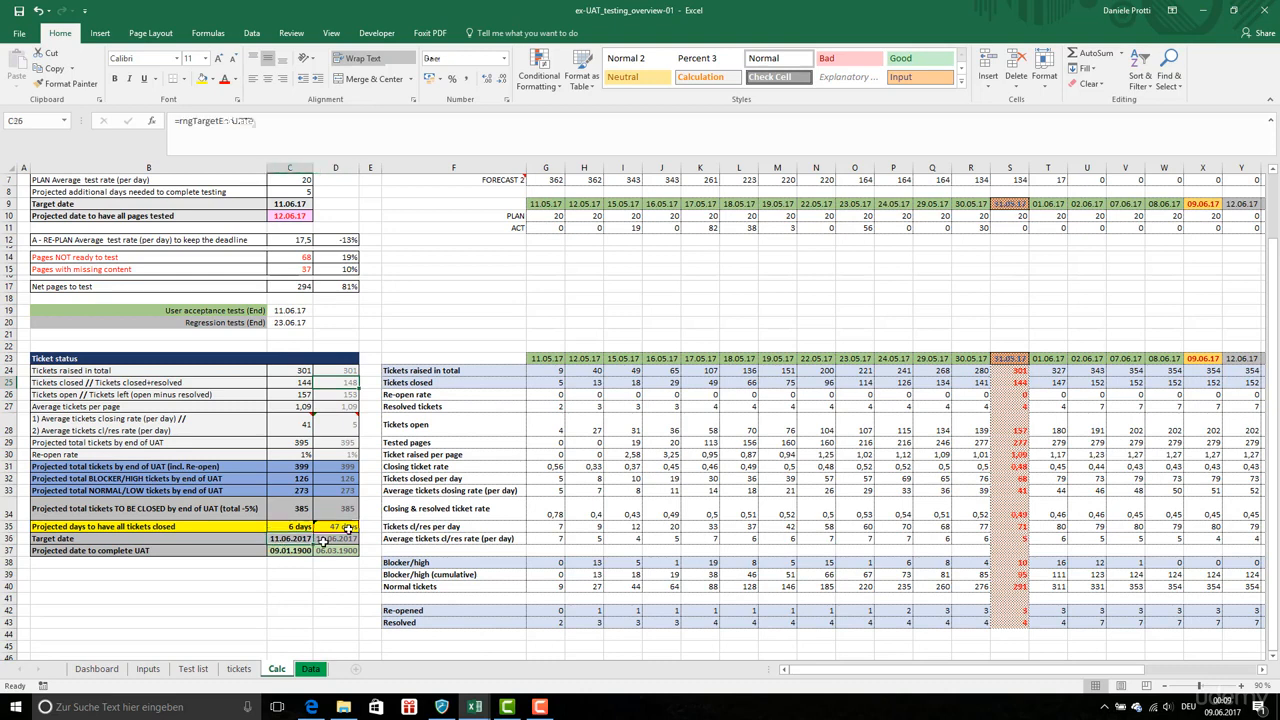
click(327, 540)
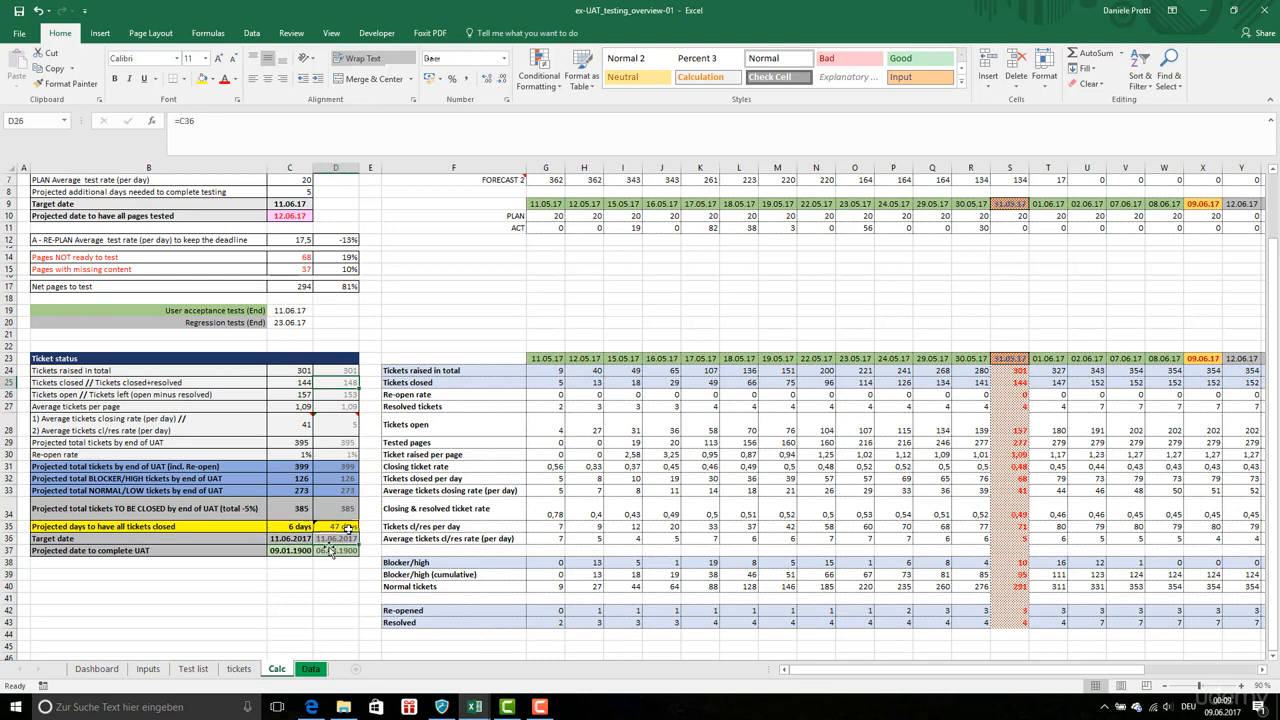
click(324, 528)
click(323, 541)
Set the projected date to complete UAT in row 37 to =WORKDAY(rngStartTestingDate;C35;rangeHolidays), using the start testing date from Inputs
click(231, 118)
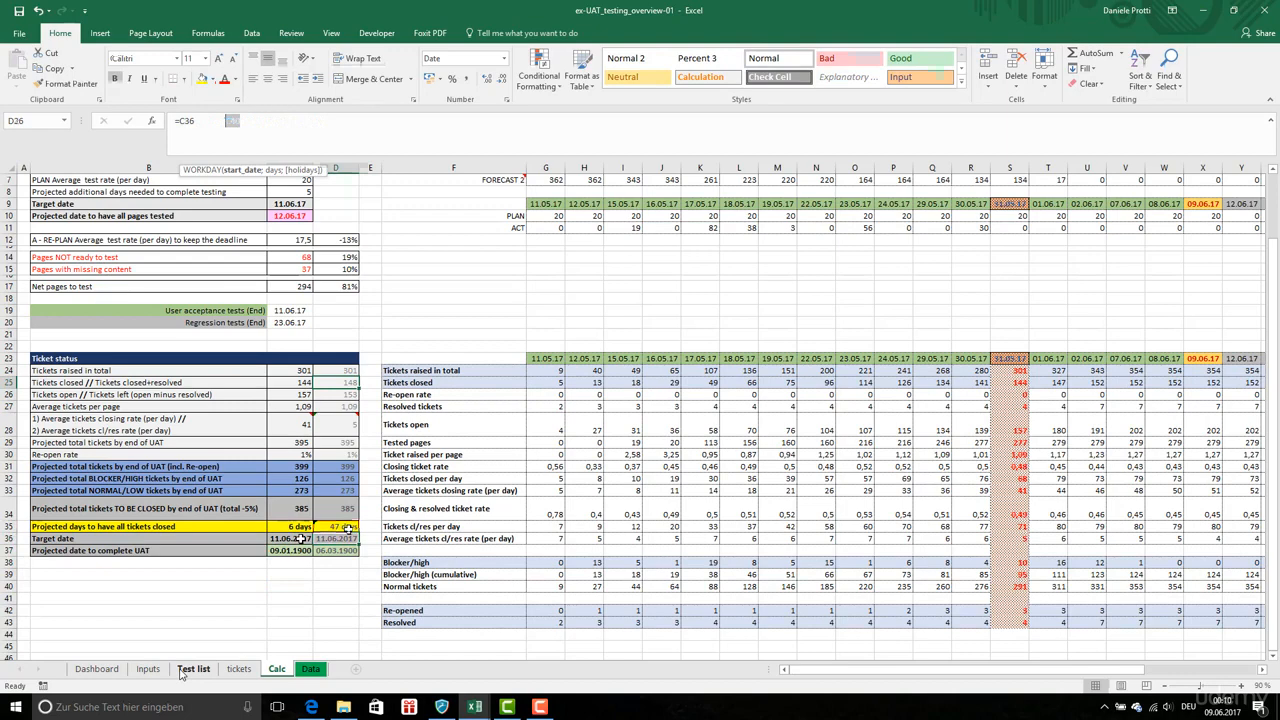
click(295, 562)
click(291, 551)
click(319, 120)
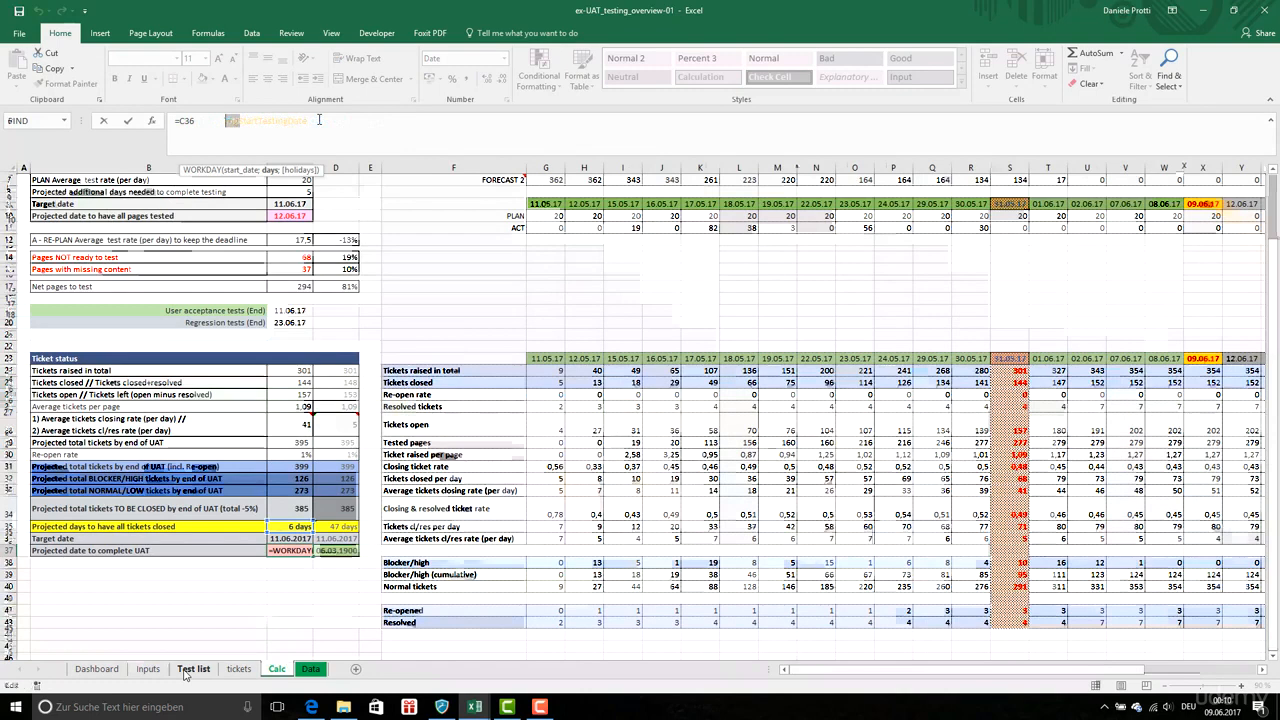
click(148, 669)
click(194, 277)
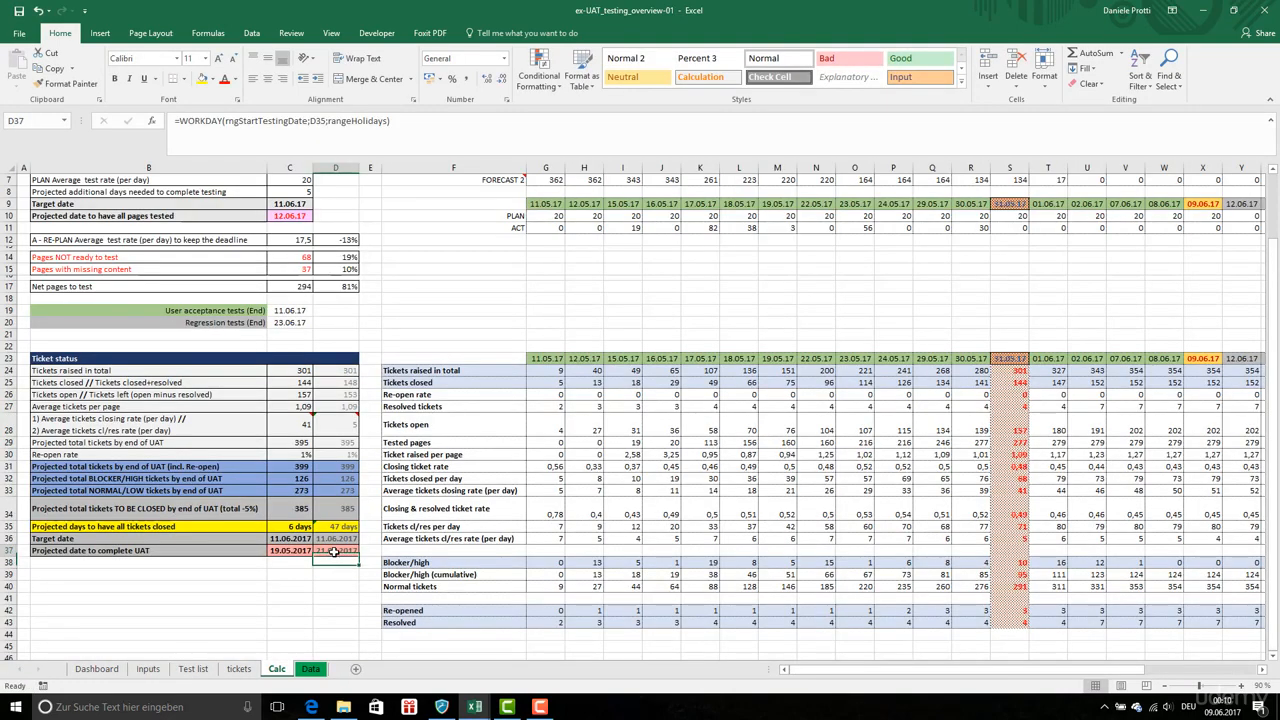
key(Return)
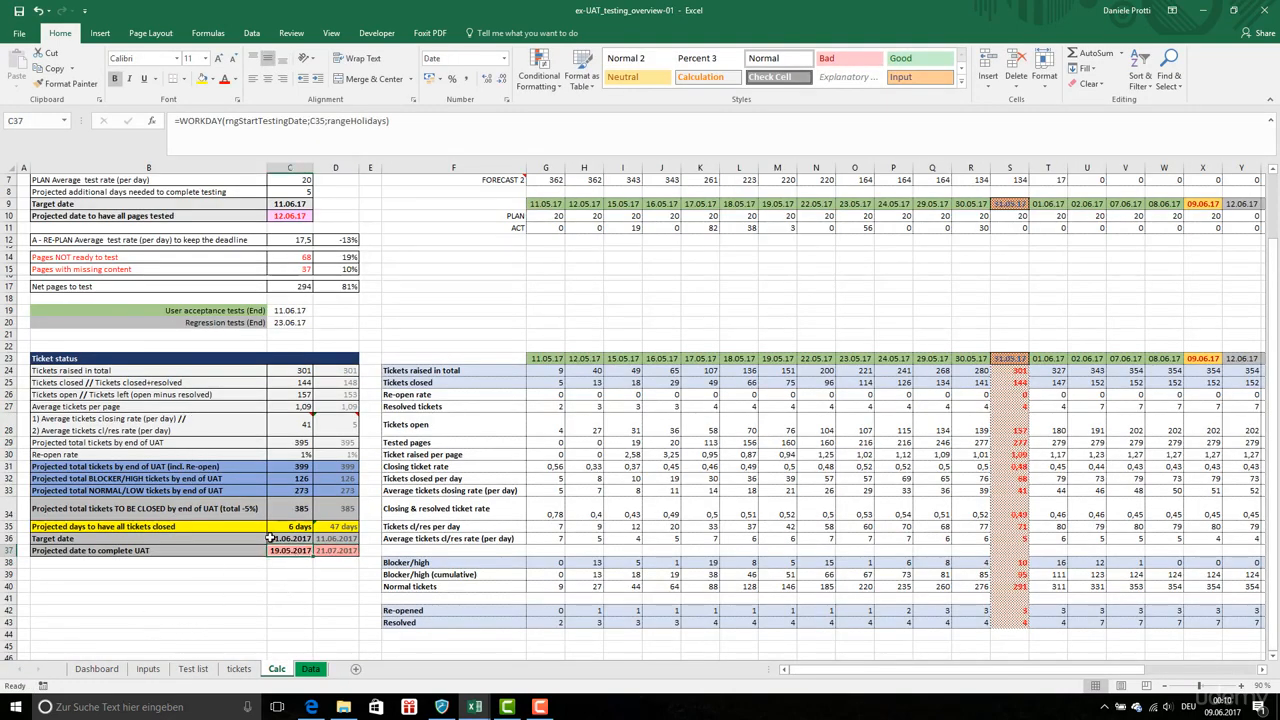
click(345, 550)
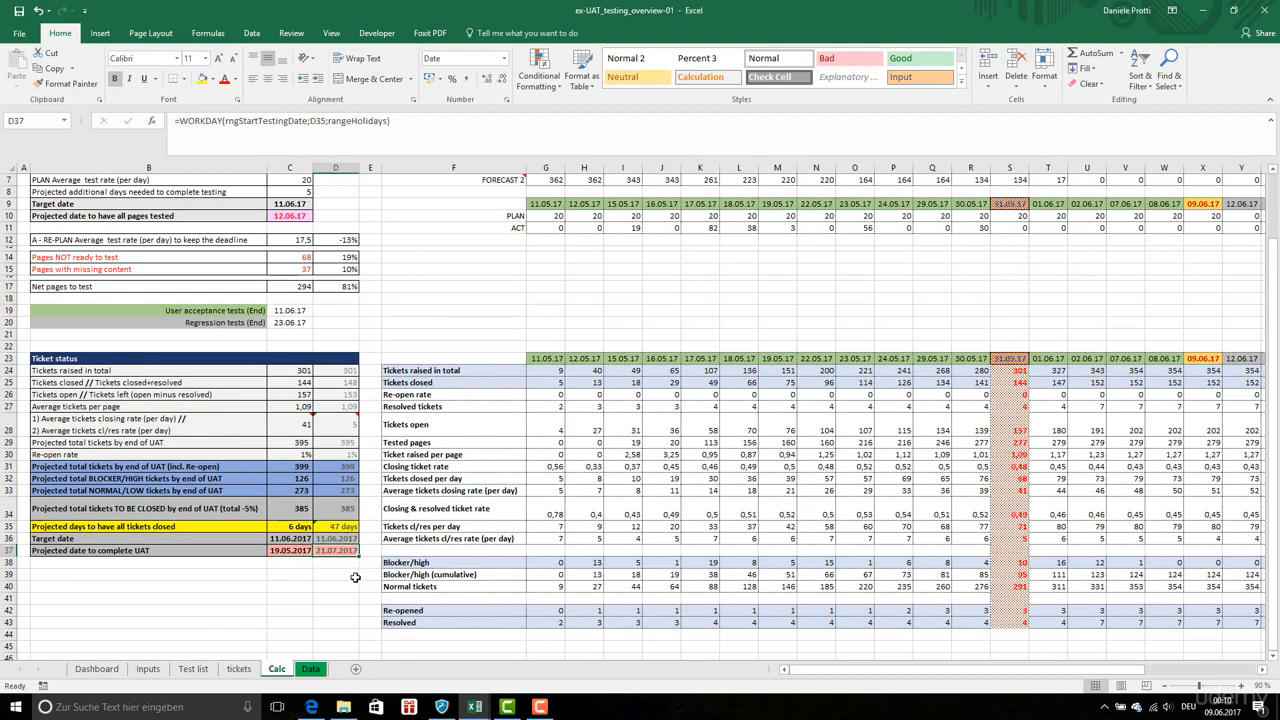